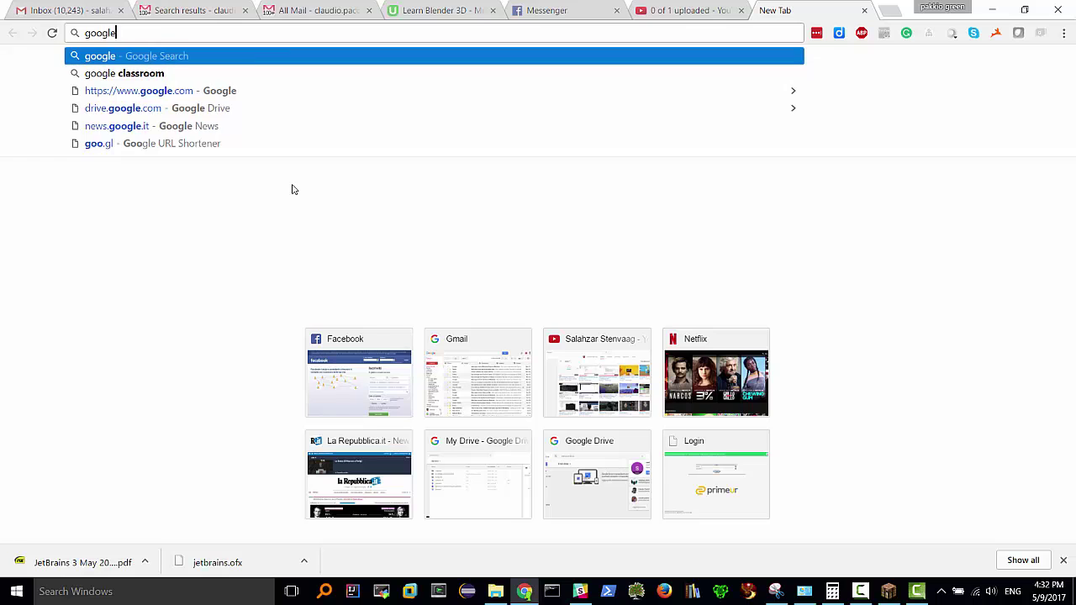
- Search Google for "google classroom" and open the Google Classroom site from the results
text(sroom)
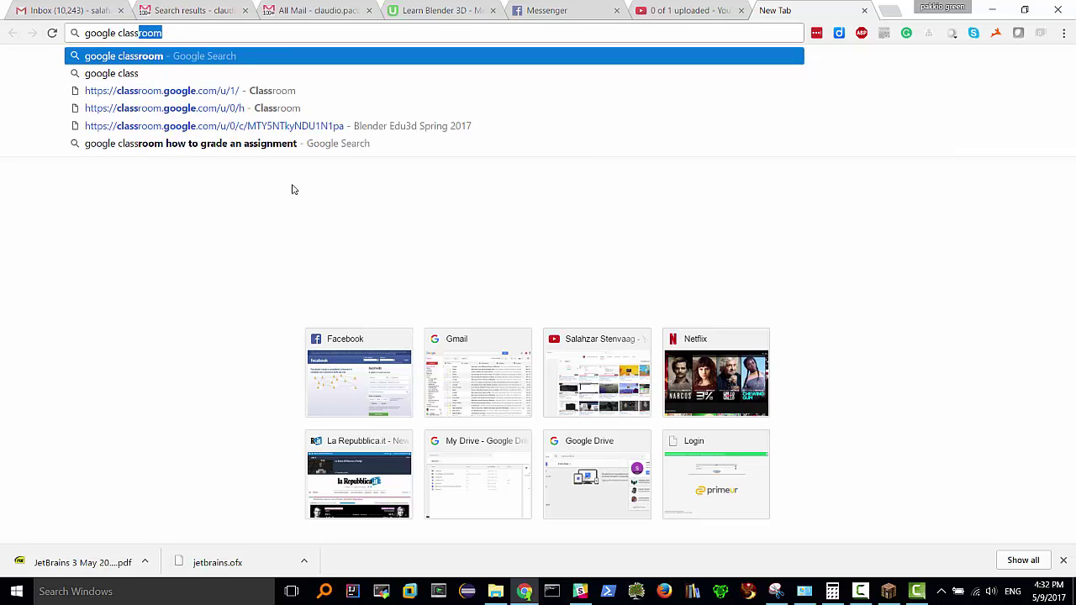
key(Return)
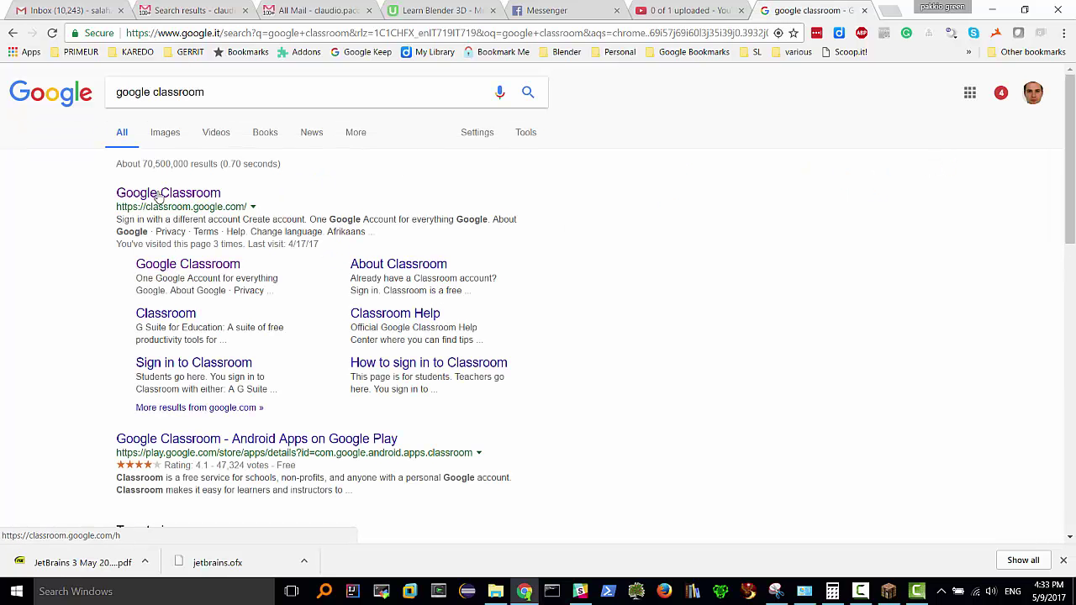
click(165, 195)
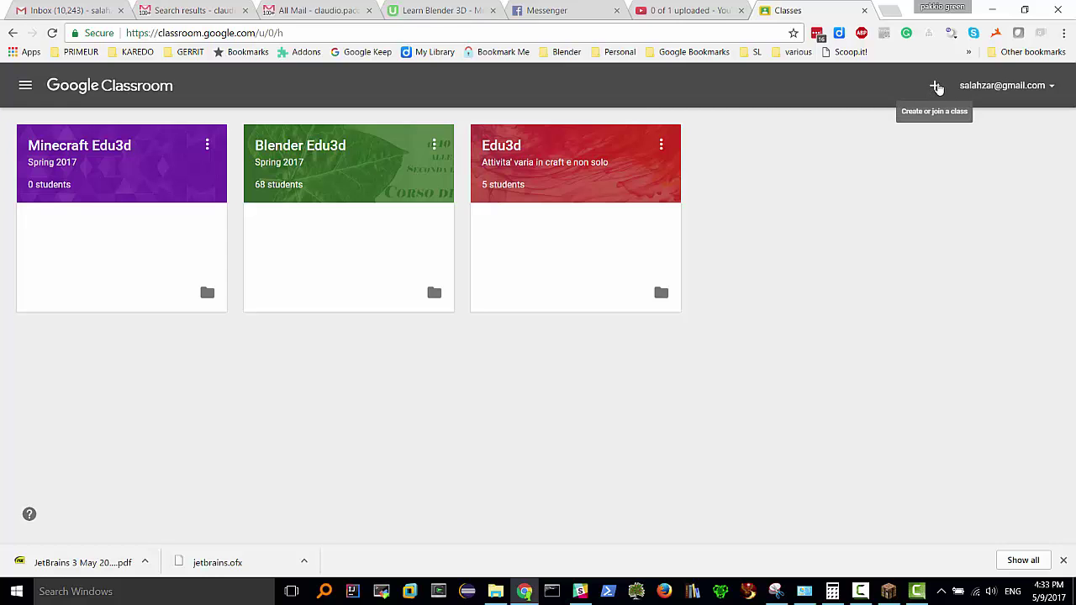
- Start creating a new class and accept the notice about not using Classroom at a school with students
click(935, 87)
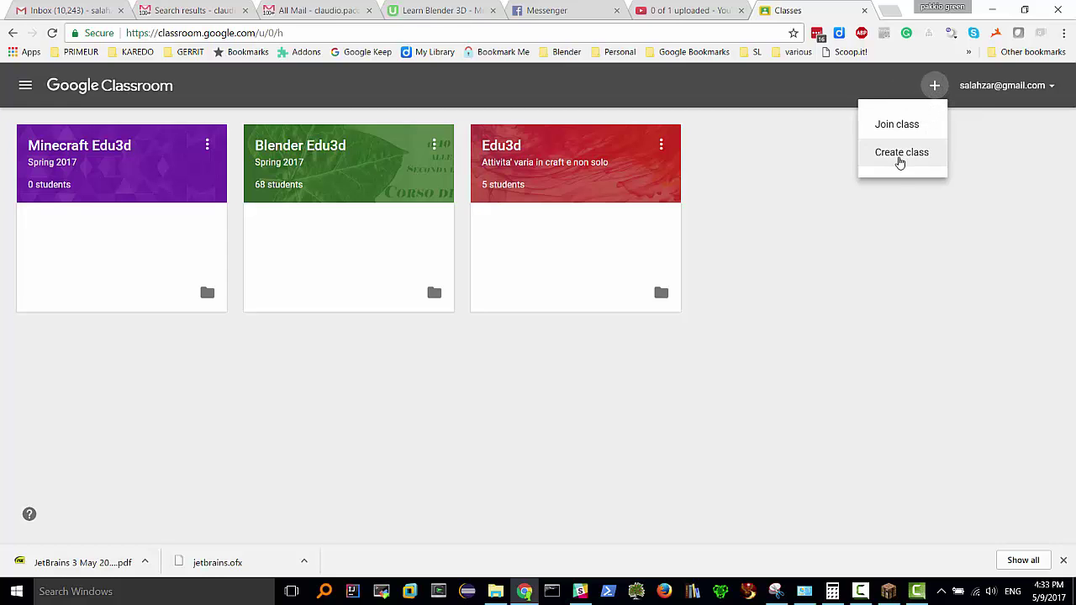
click(907, 156)
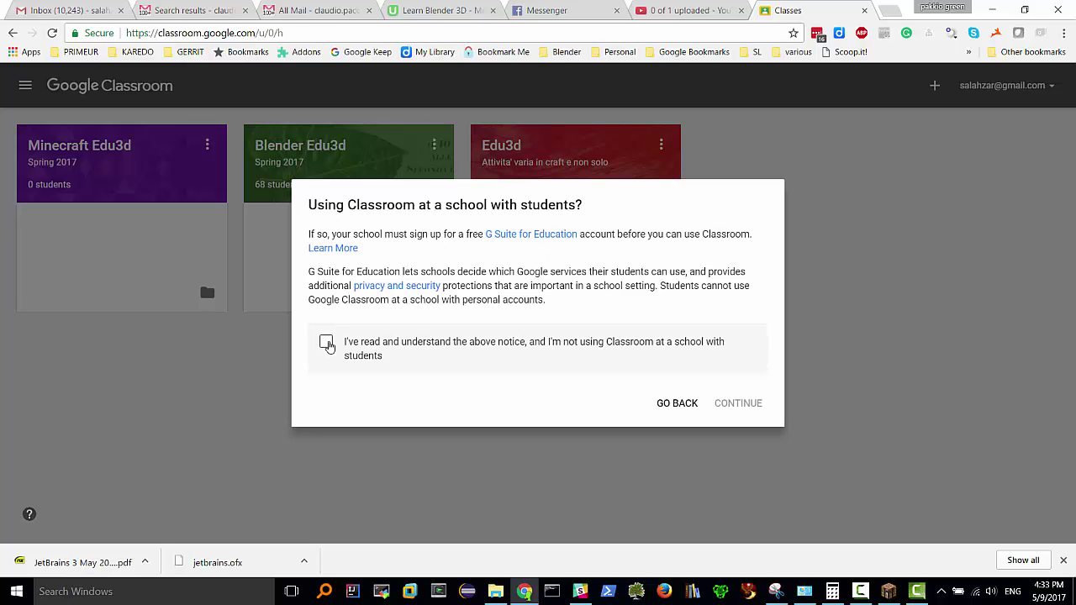
click(326, 347)
click(730, 406)
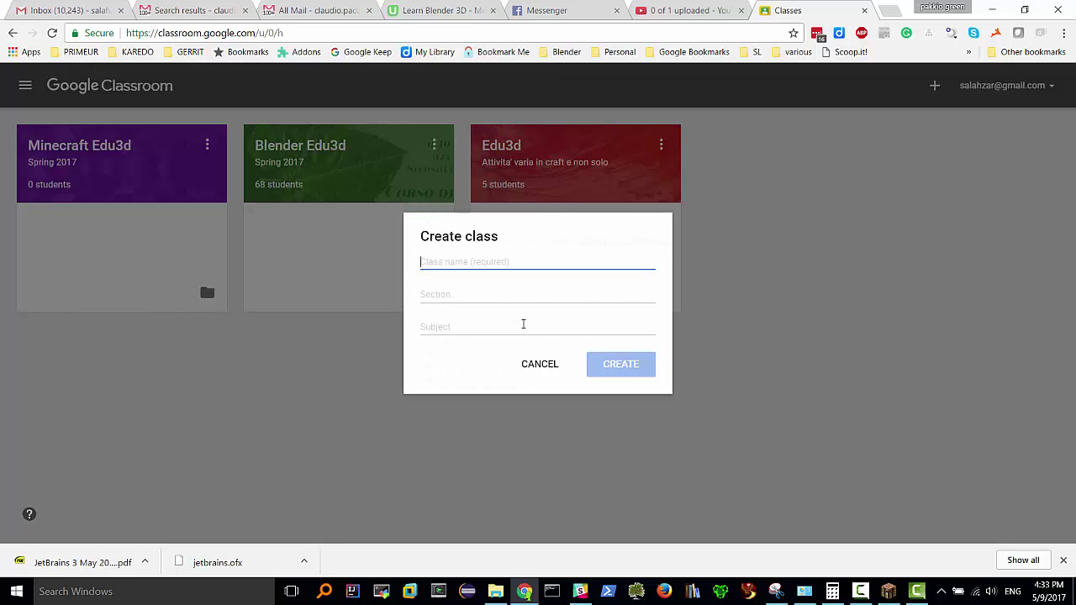
text(Es)
key(BackSpace)
text(Video)
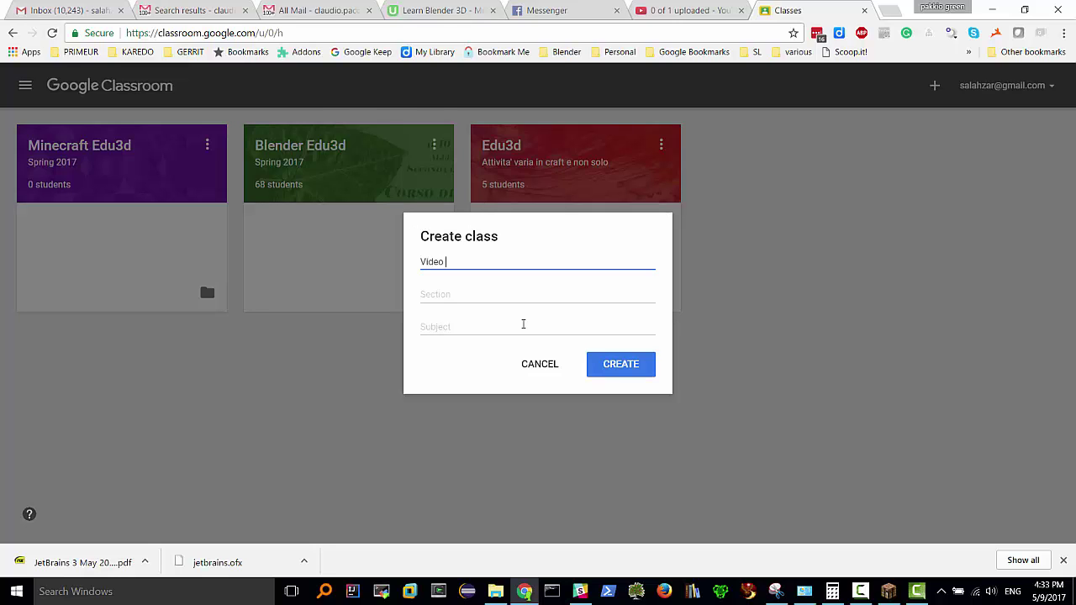
key(BackSpace)
key(BackSpace)
key(BackSpace)
key(BackSpace)
key(BackSpace)
text(Pr)
key(BackSpace)
key(BackSpace)
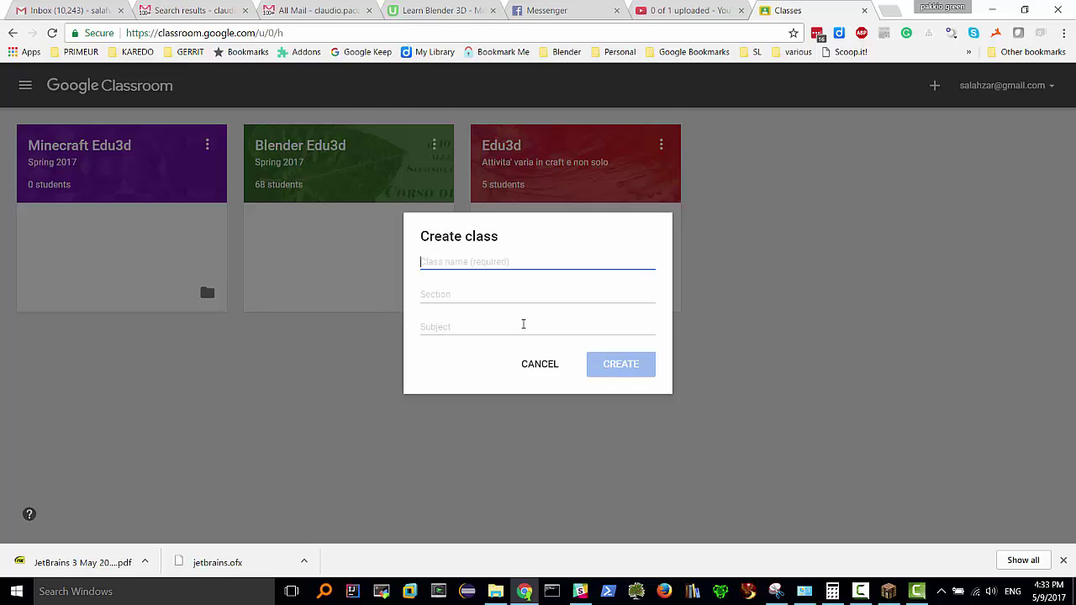
- Create the class with the name "Prova Corso", section "Corso elementare di prova" and subject "Insegniamo google classroom"
text(Prova )
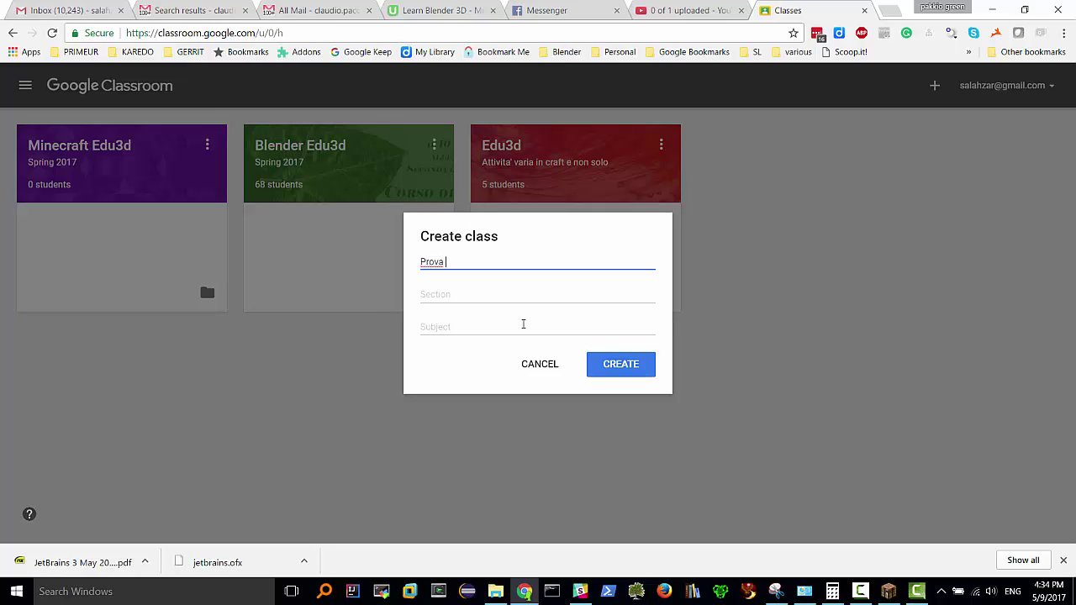
text(Corso)
key(Tab)
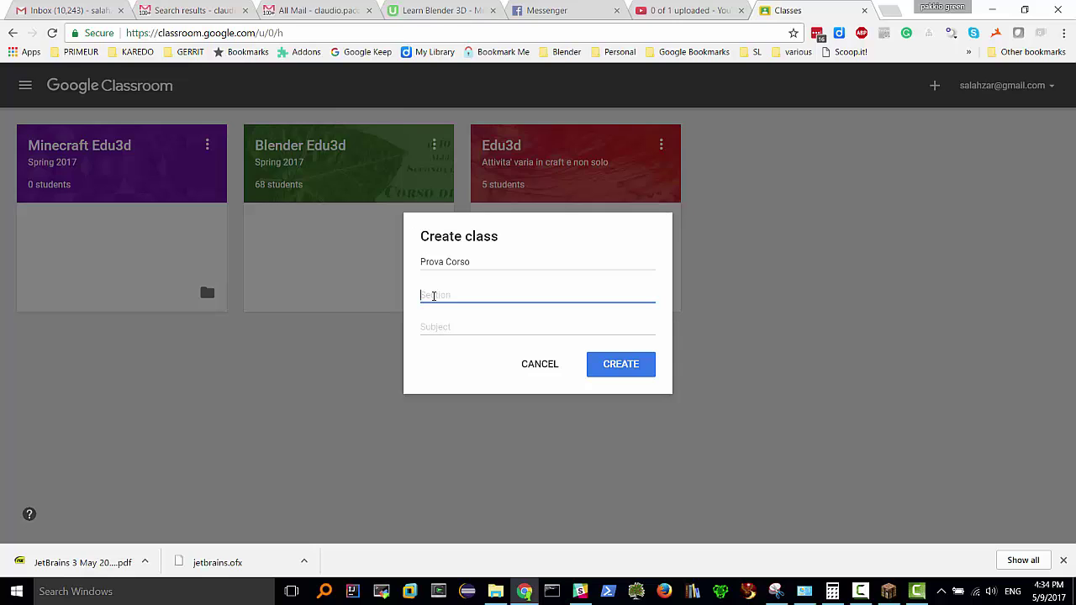
click(434, 326)
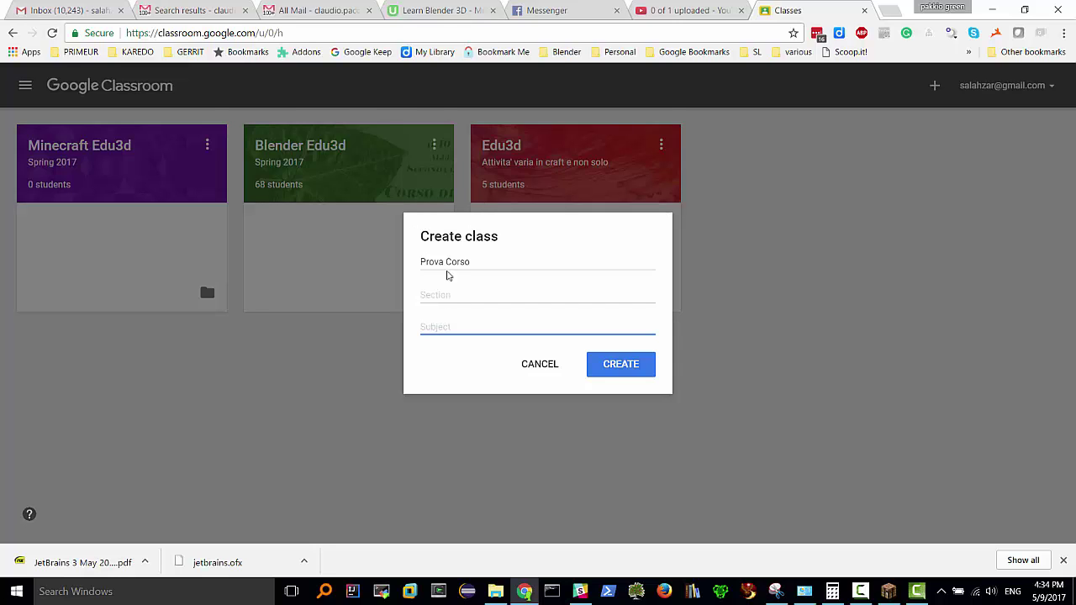
click(437, 295)
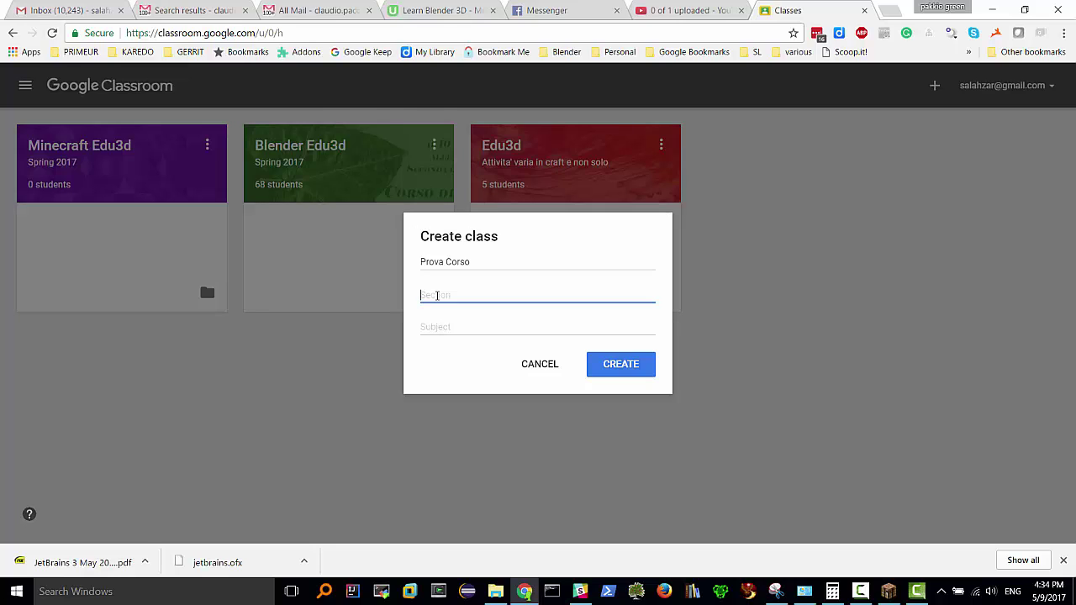
text(Corso elementare di prova)
key(Tab)
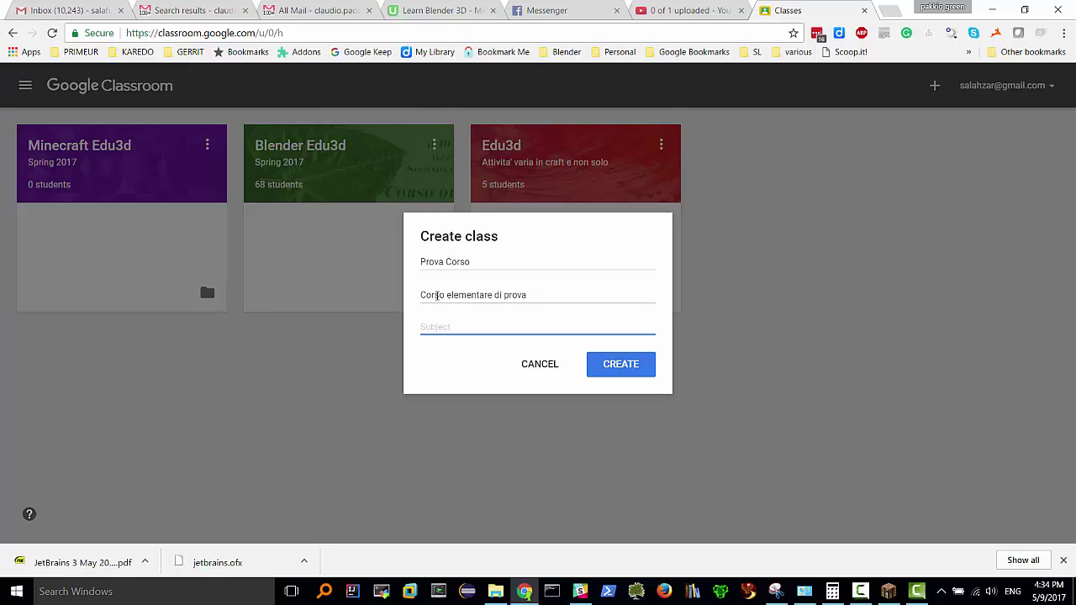
text(Insegniamo google classroom)
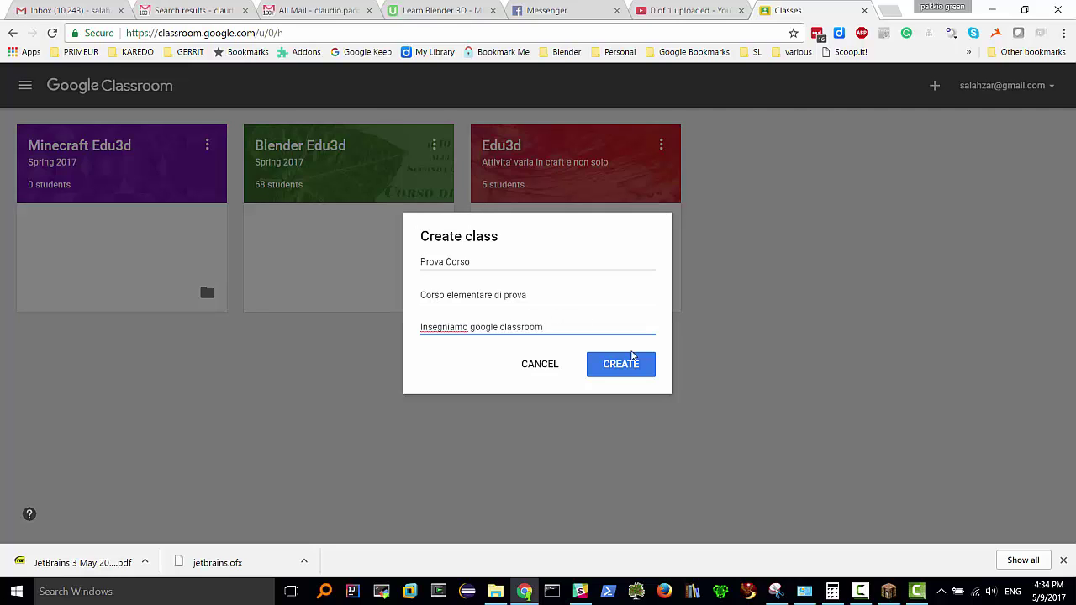
click(630, 363)
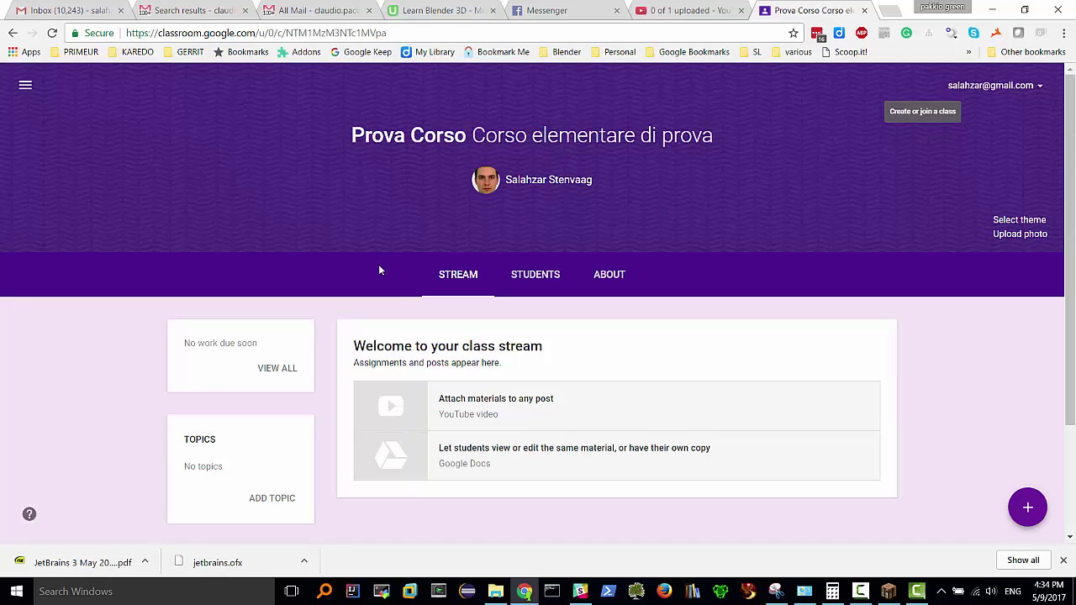
- Set the class theme to the first gallery image, the dark blue close-up with shiny threads
click(1015, 220)
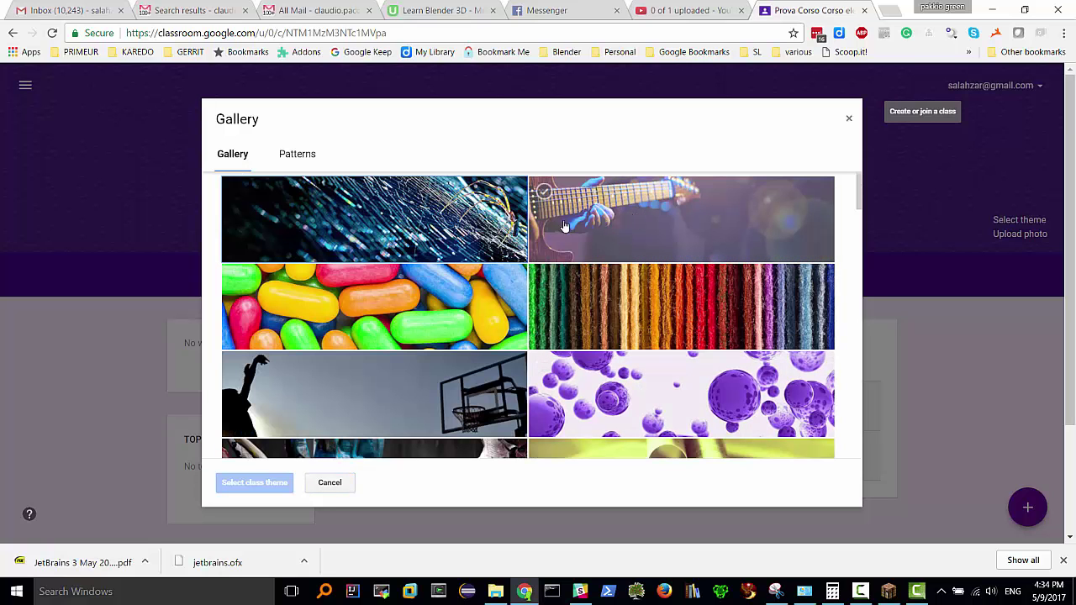
click(413, 217)
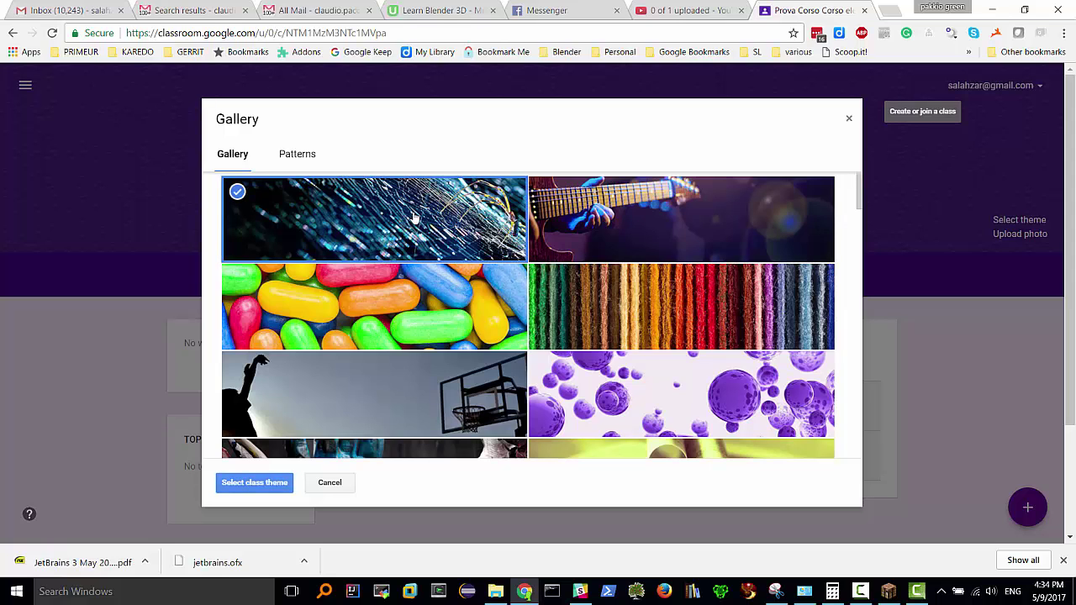
click(252, 482)
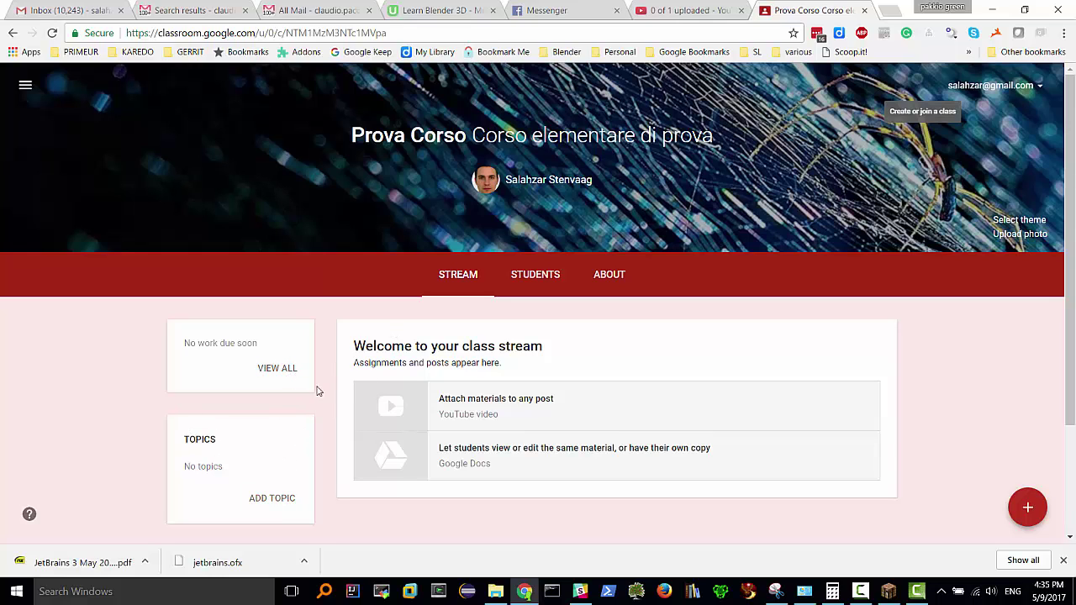
- Add two topics to the class, "Introduzione" and "Prima Settimana"
click(271, 500)
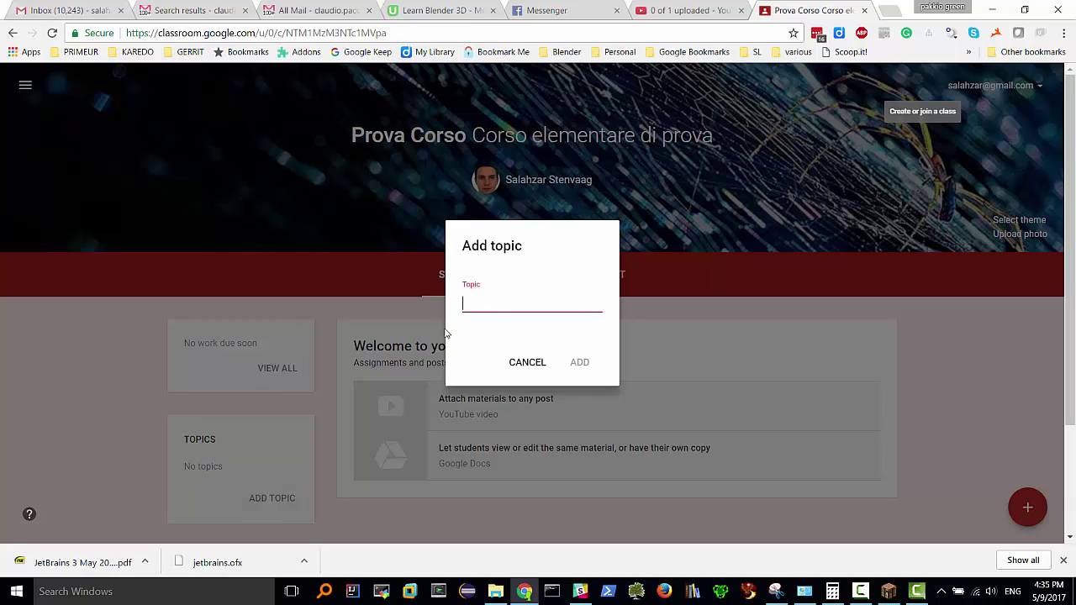
text(Introduzione)
click(578, 364)
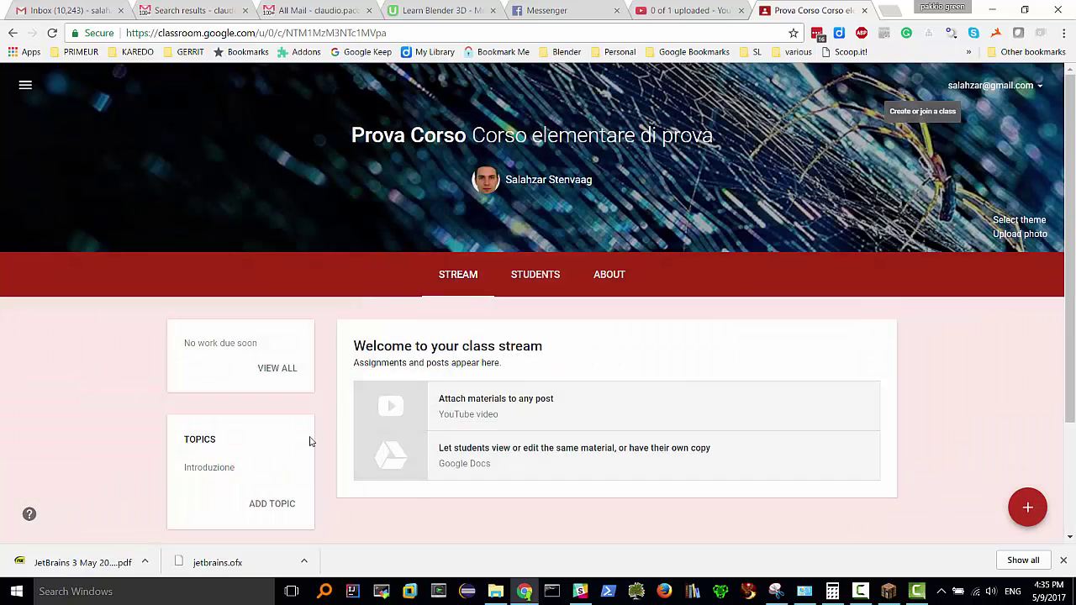
click(262, 504)
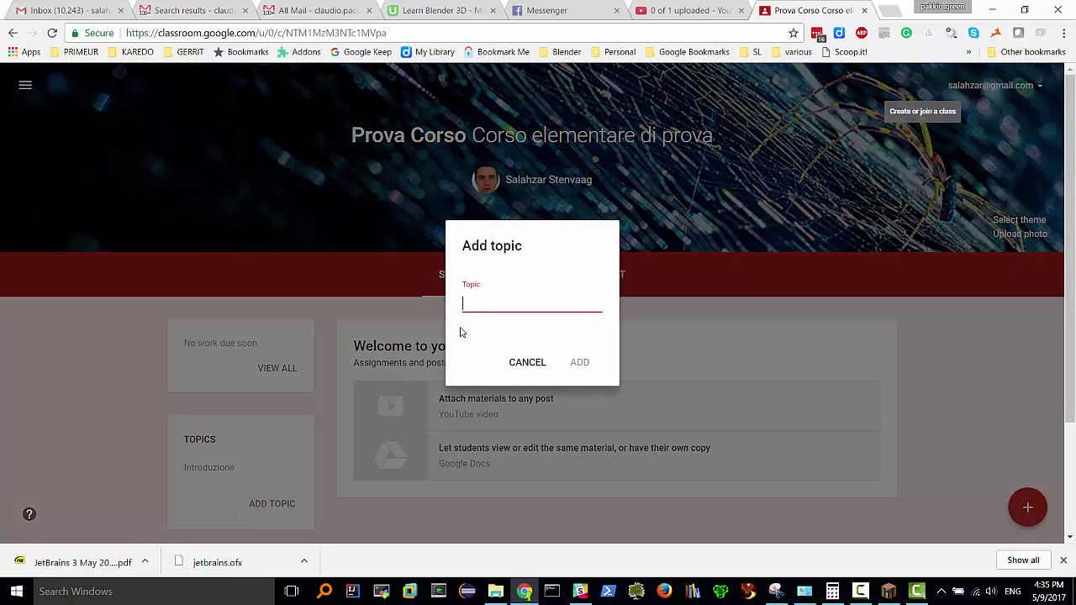
text(Prima Settimana)
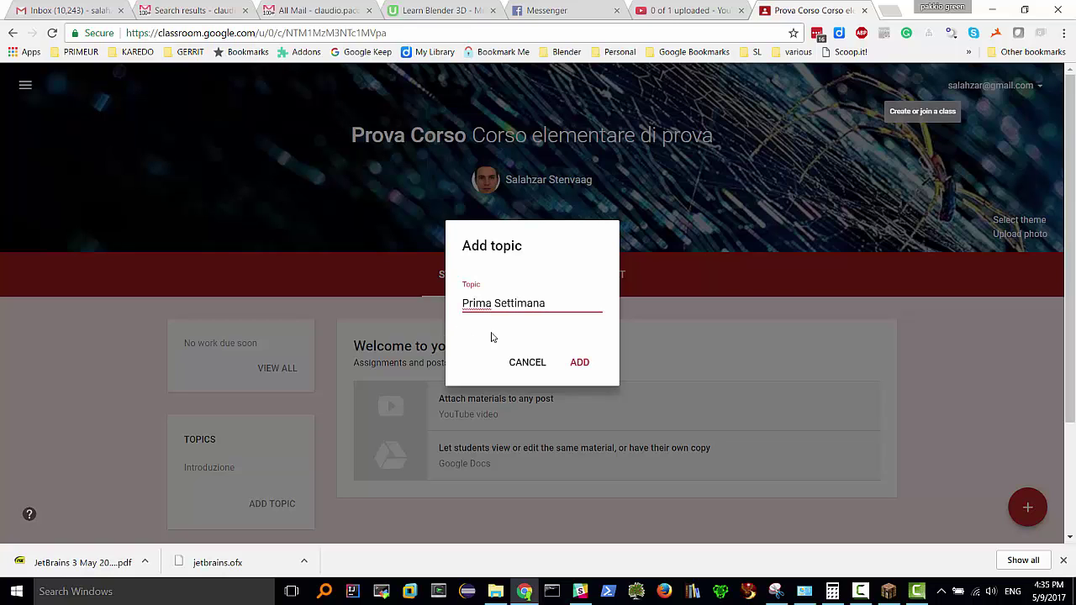
click(579, 363)
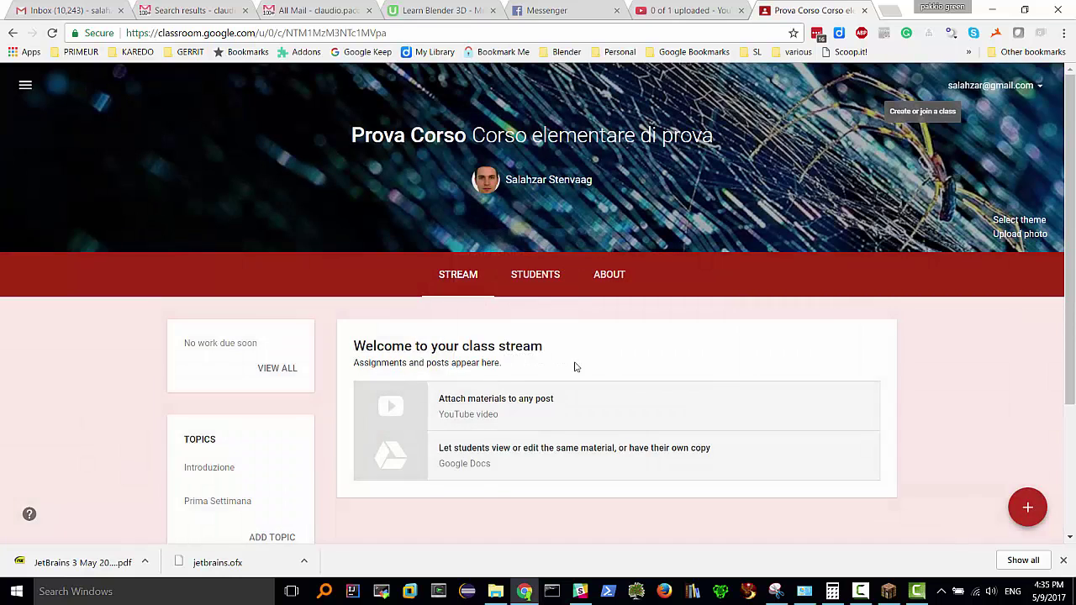
scroll(282, 491, down, 1)
click(277, 467)
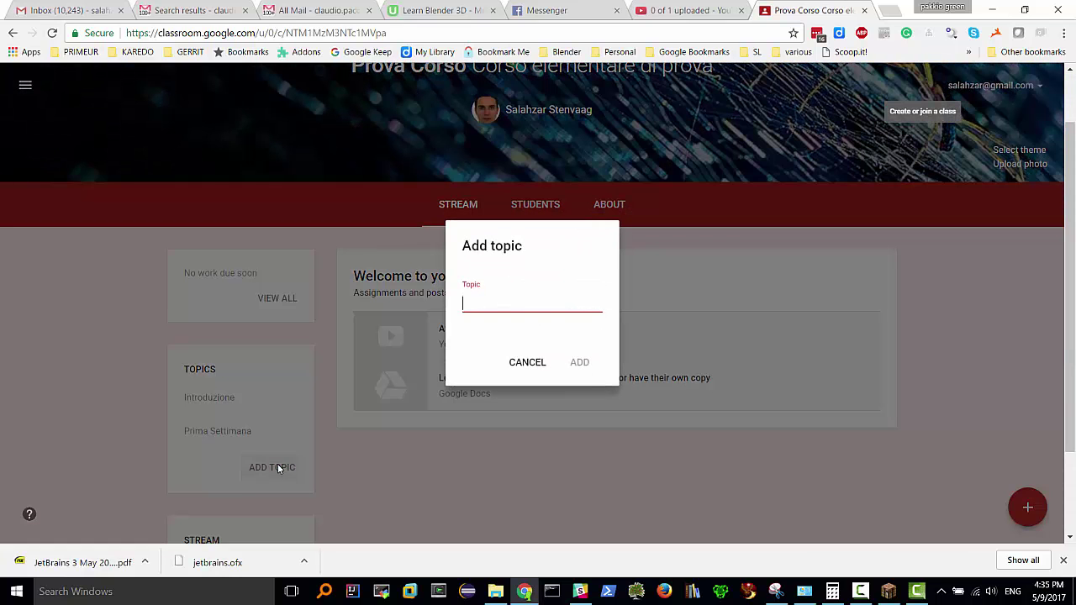
text(Seconda)
key(BackSpace)
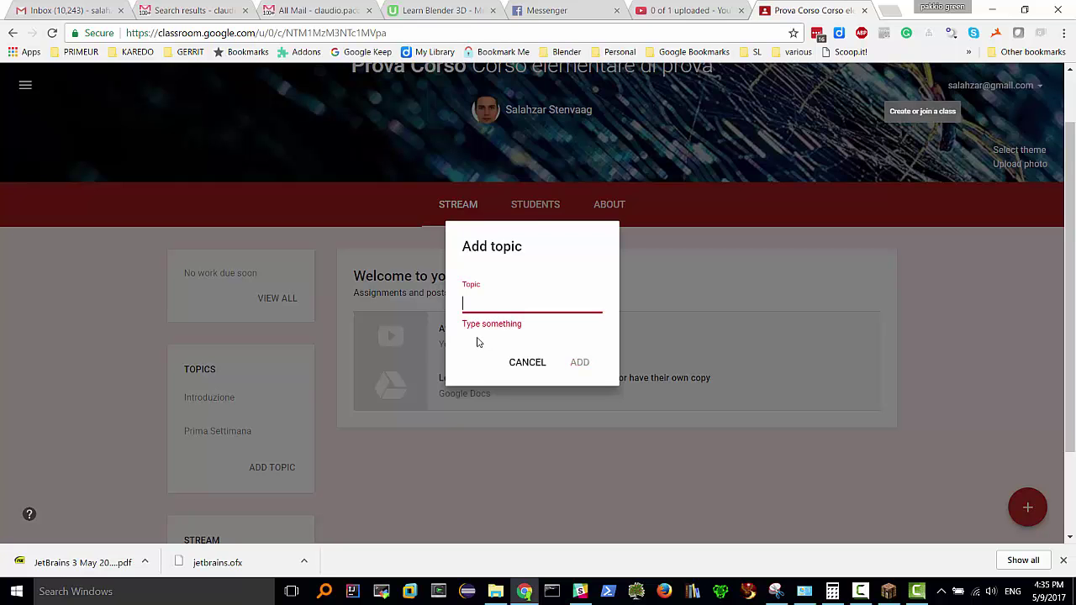
click(527, 362)
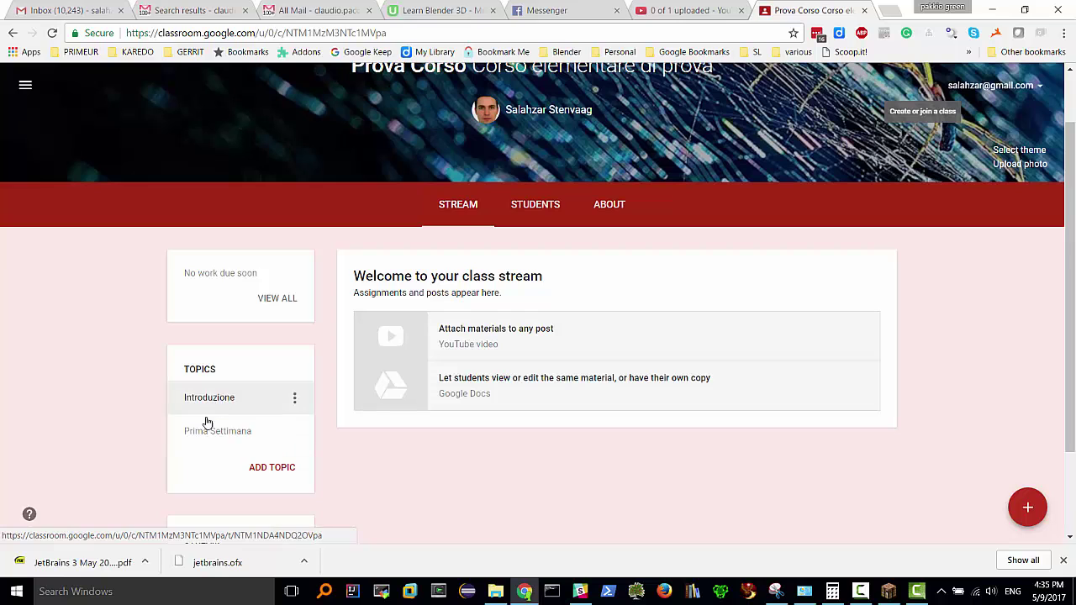
- Start an announcement in the Introduzione topic with the text "Si fara' questo corso"
scroll(220, 454, down, 1)
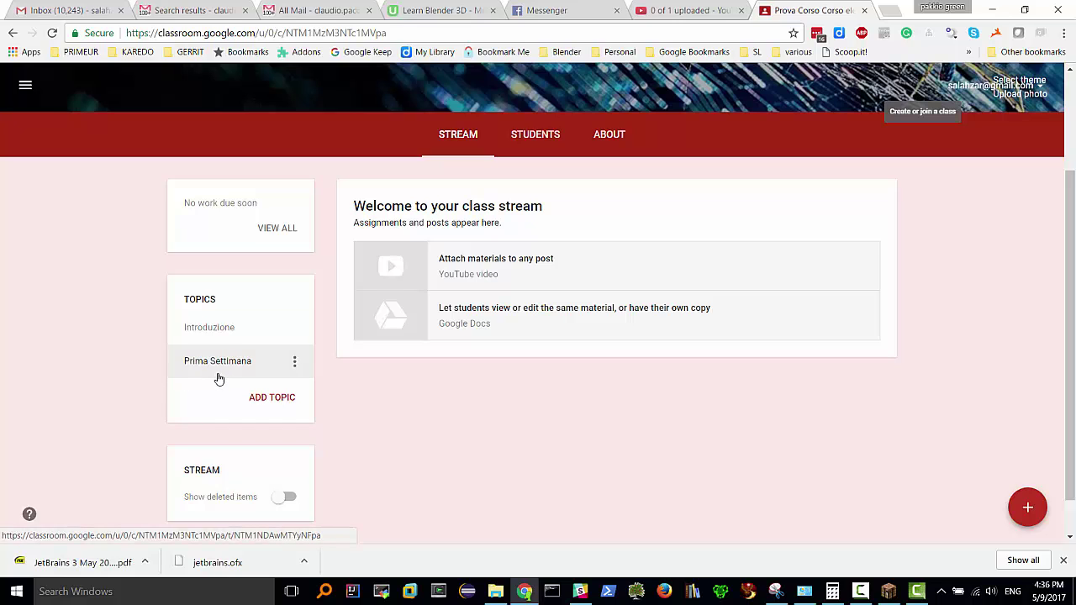
click(243, 338)
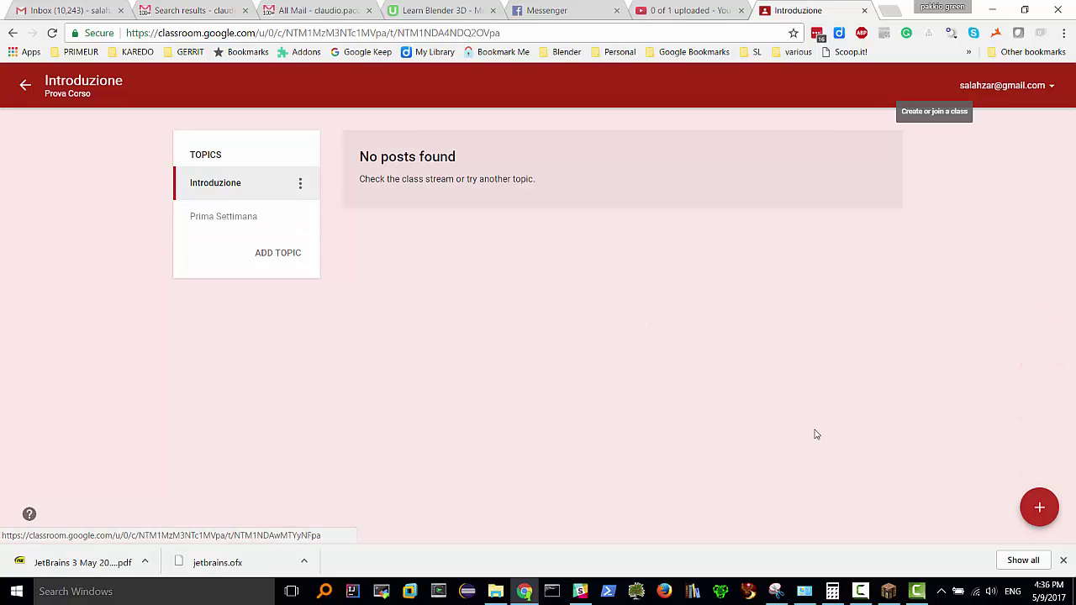
mouse_move(1039, 510)
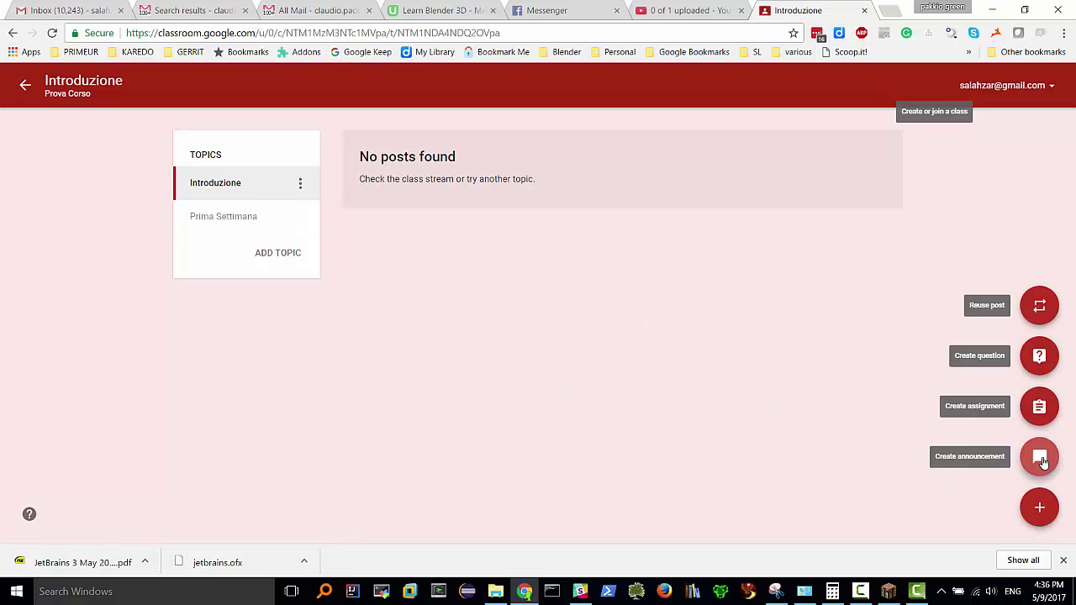
click(1039, 458)
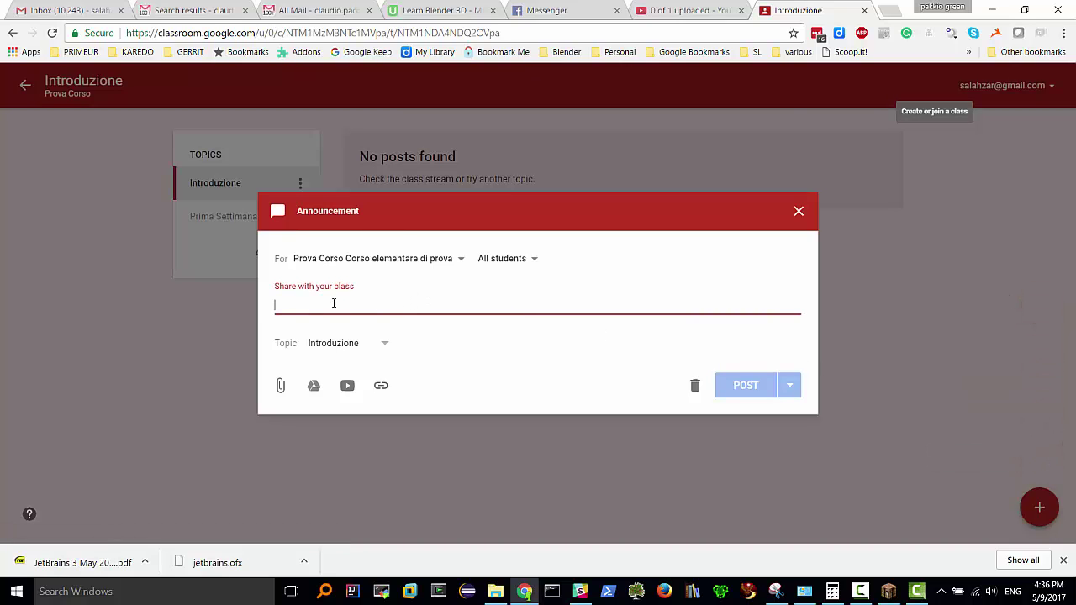
text(A)
key(BackSpace)
text(Si fara' questo corso)
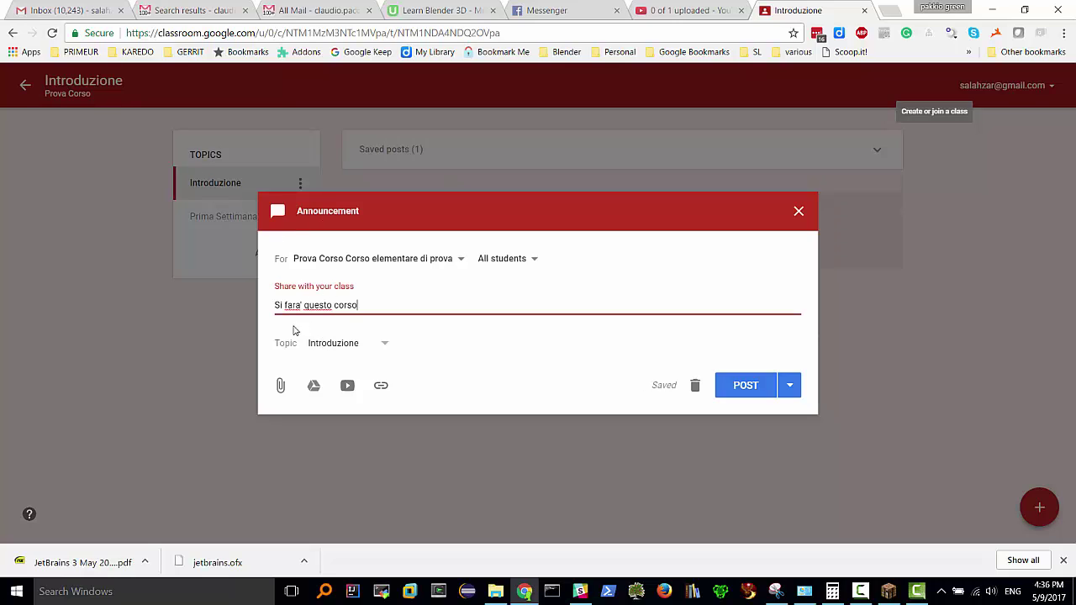
- Upload the file 03-block-v2-annotated.pptx from the computer's downloads folder and attach it to the announcement
click(281, 386)
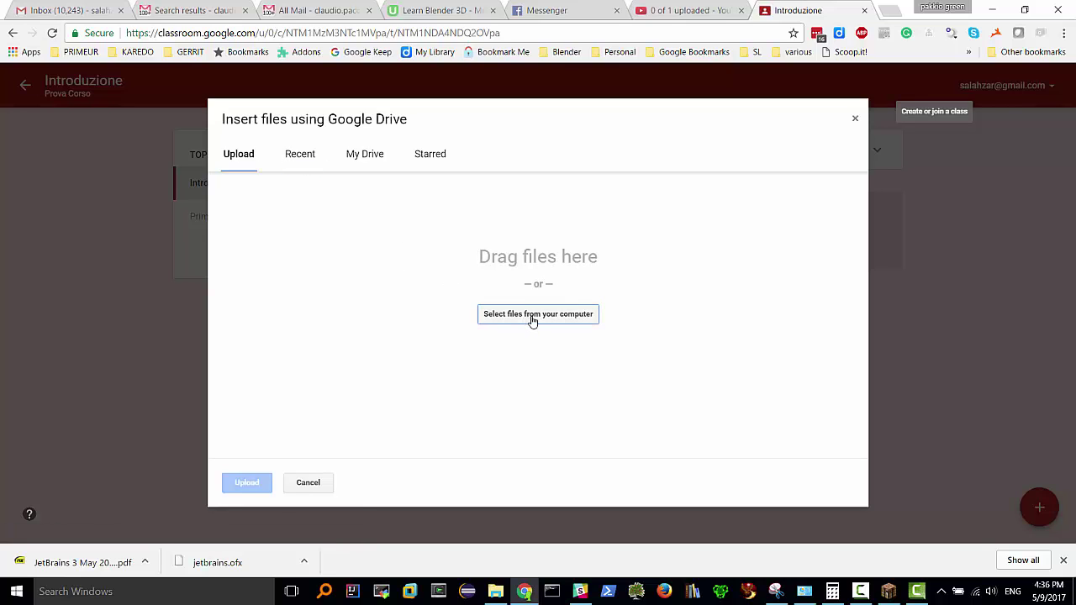
click(531, 321)
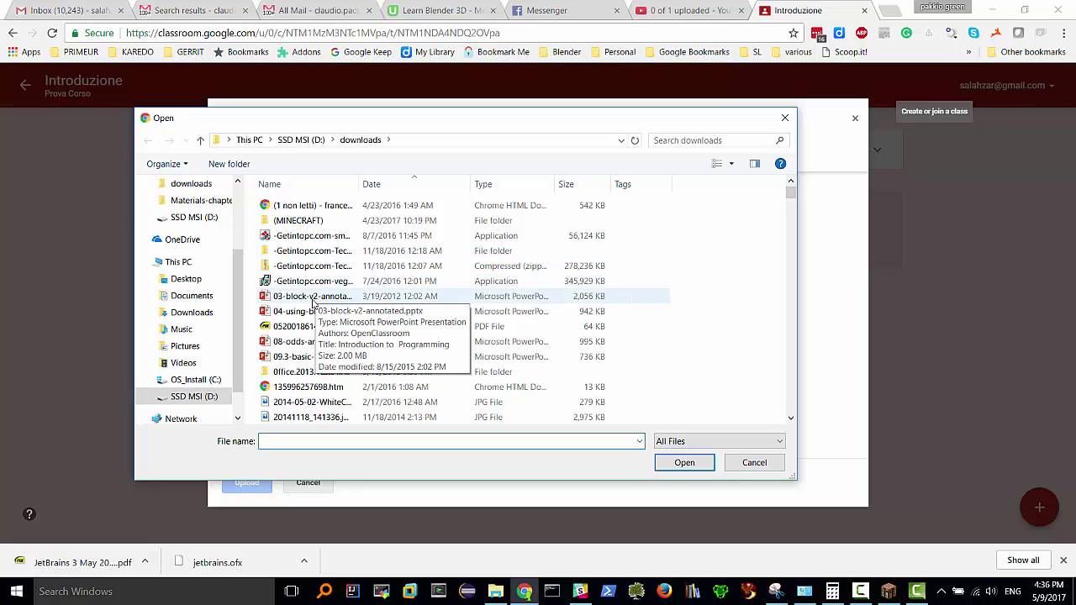
click(305, 300)
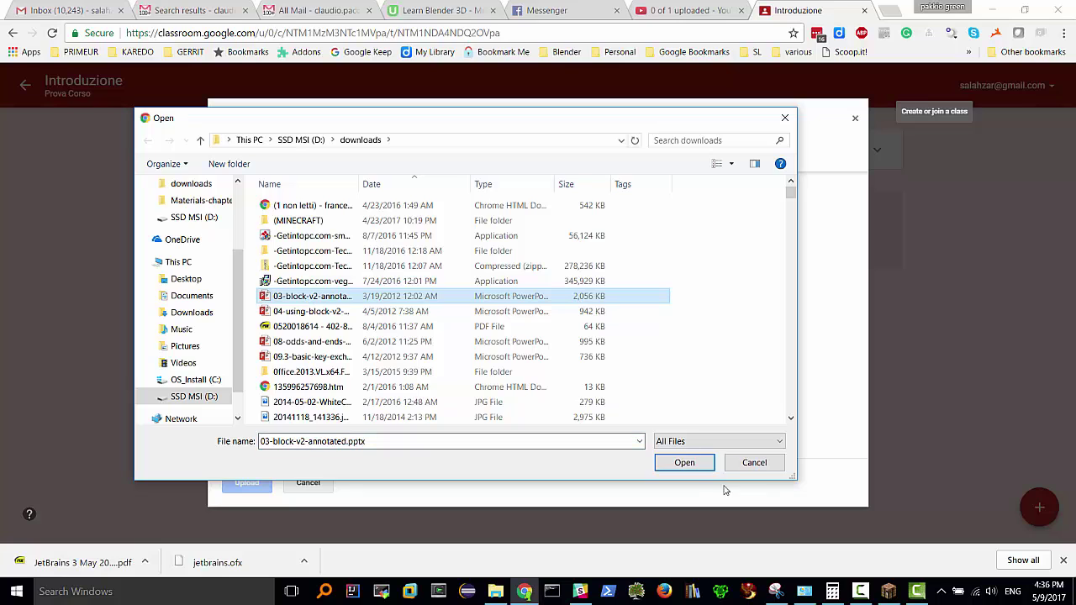
click(684, 464)
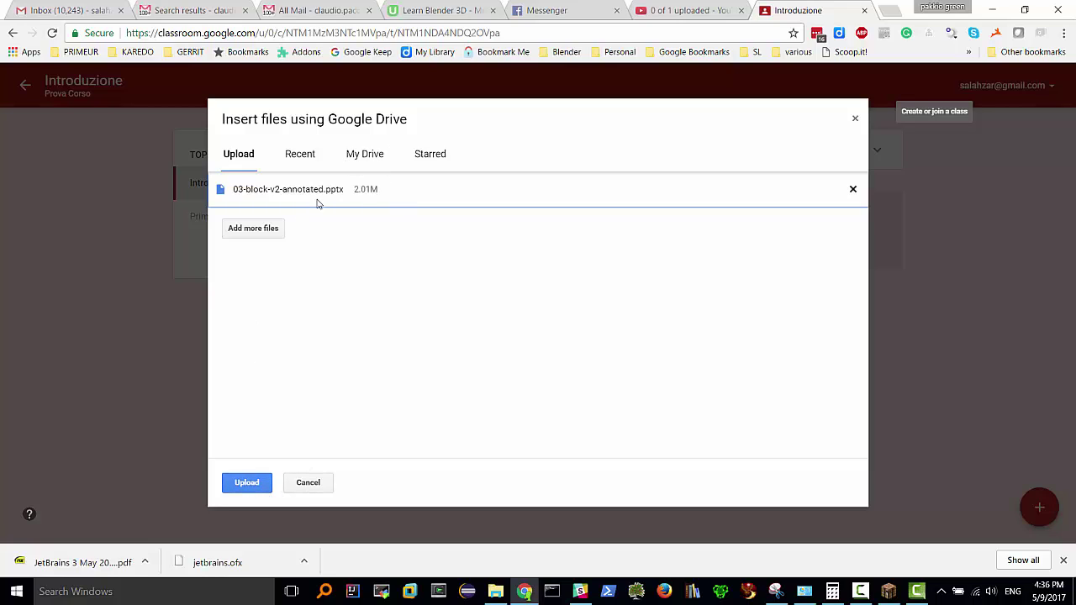
click(249, 483)
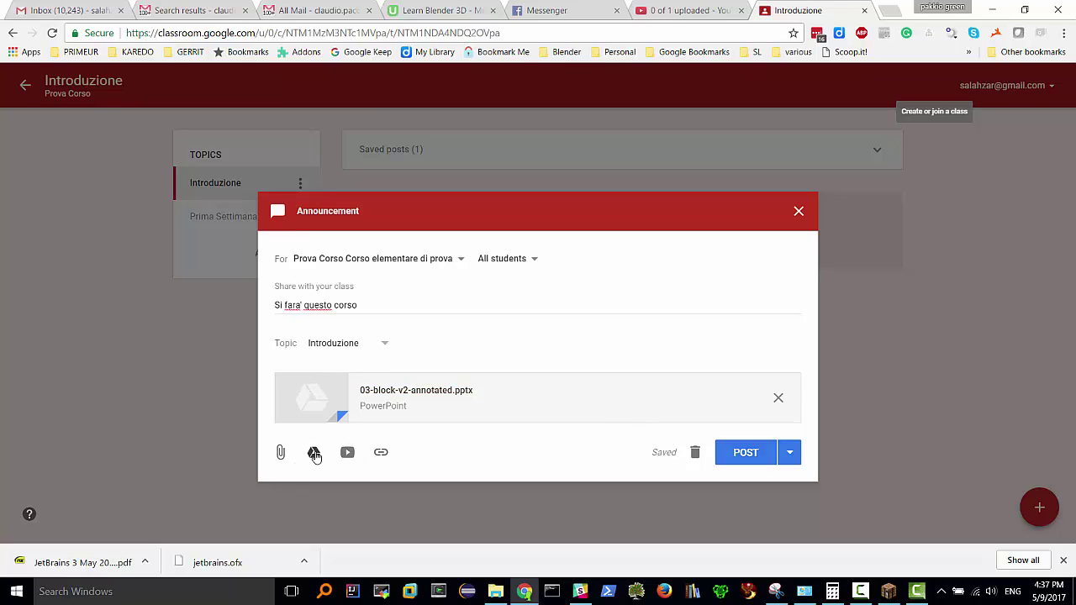
- Search YouTube for "google classroom" and attach the video "Tutorial: An Updated Guide to Google Classroom (2017)" to the announcement
click(348, 453)
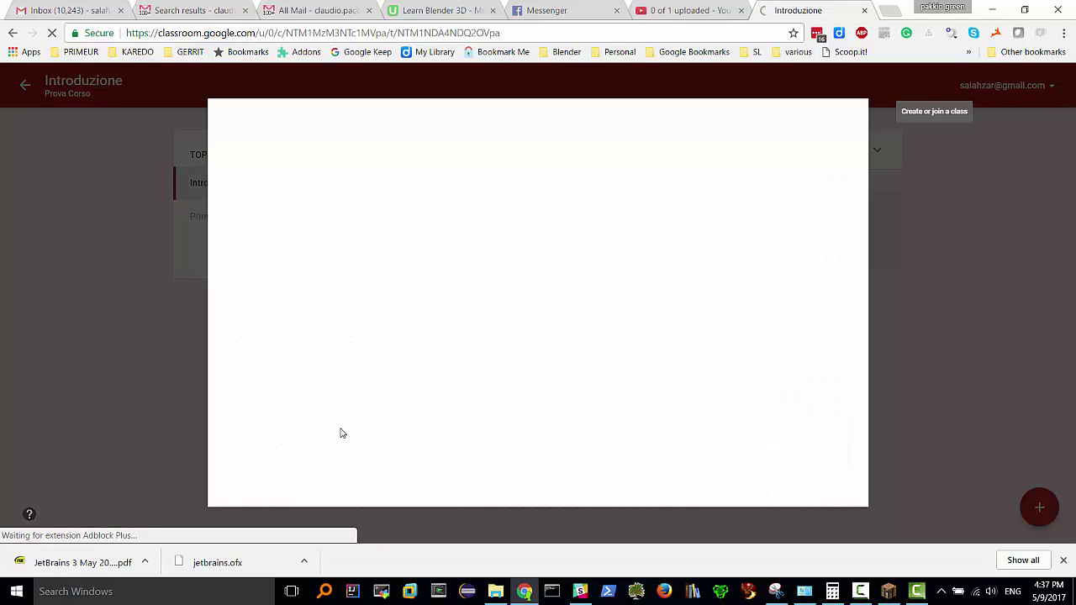
click(304, 196)
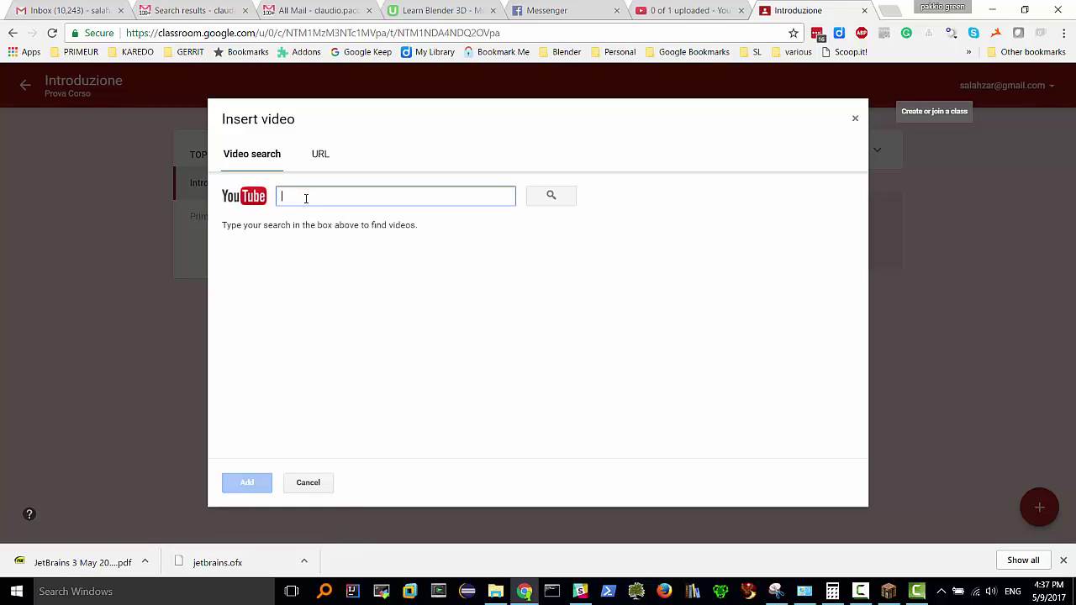
text(google classroom)
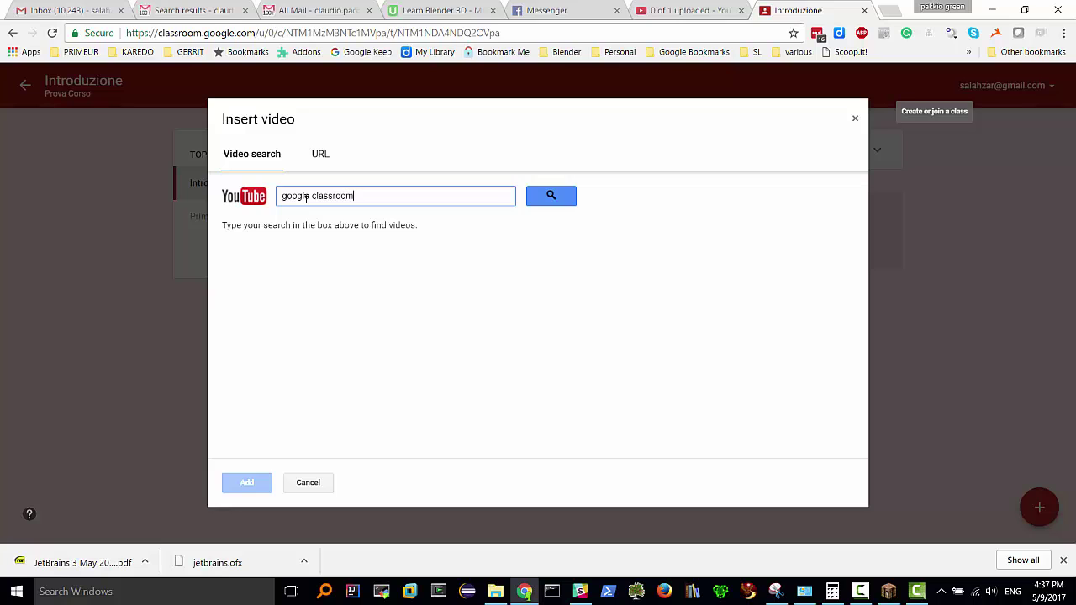
key(Return)
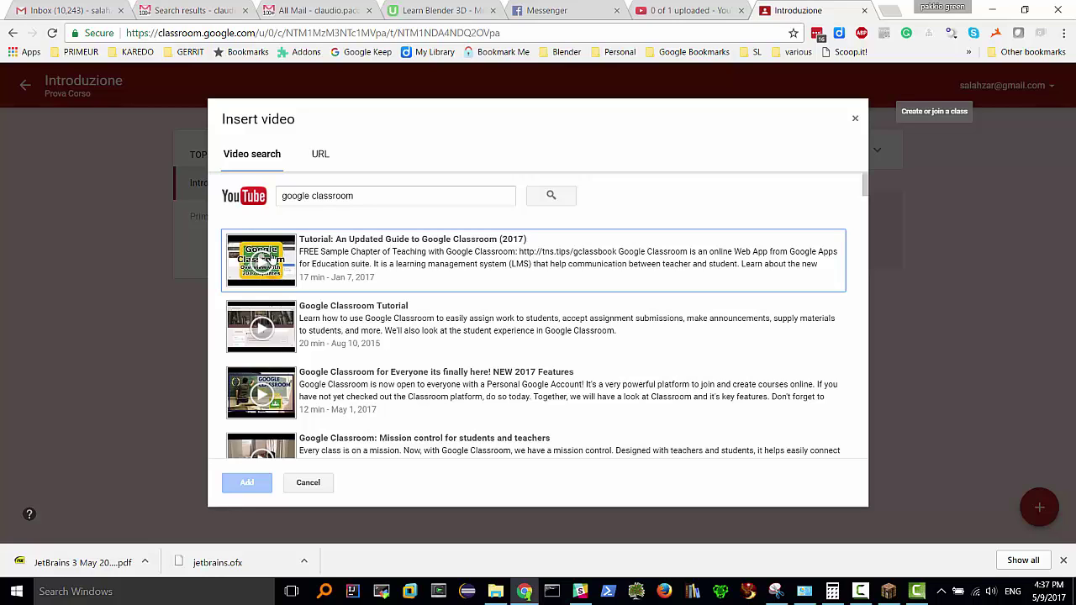
click(336, 241)
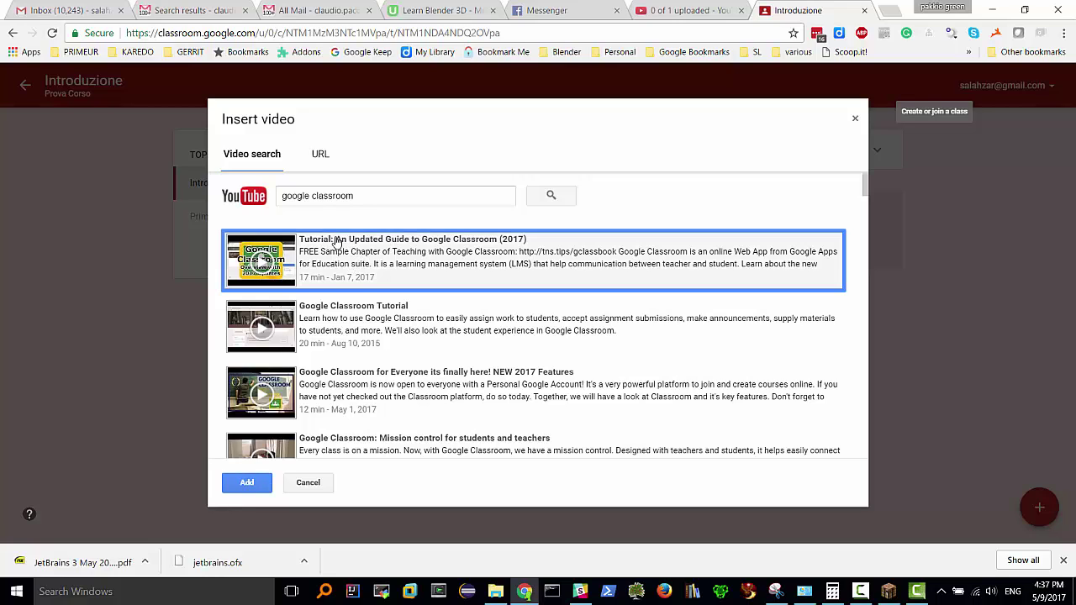
click(252, 483)
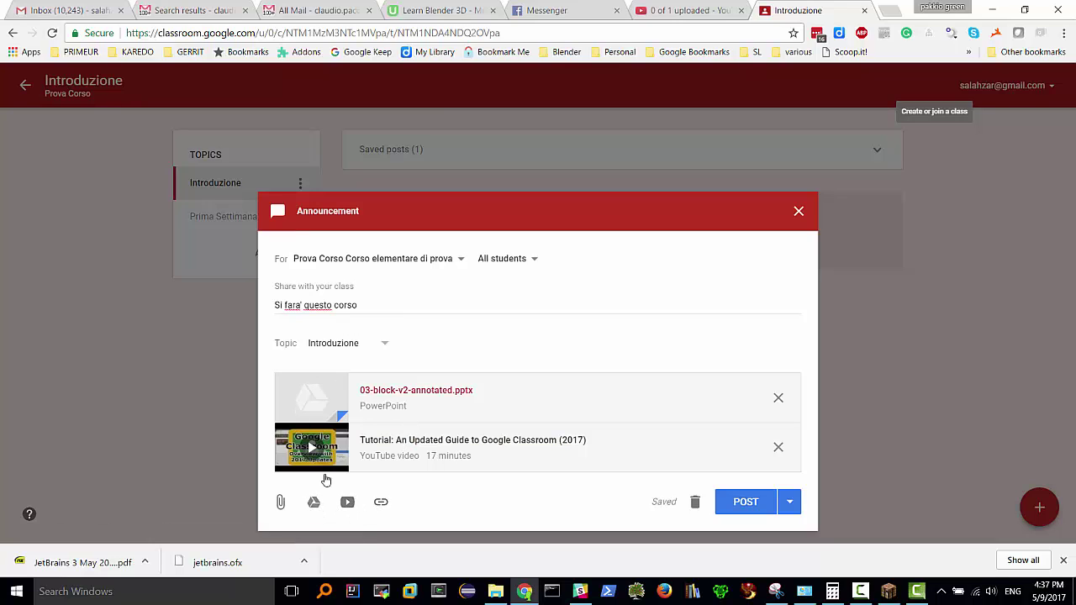
click(314, 503)
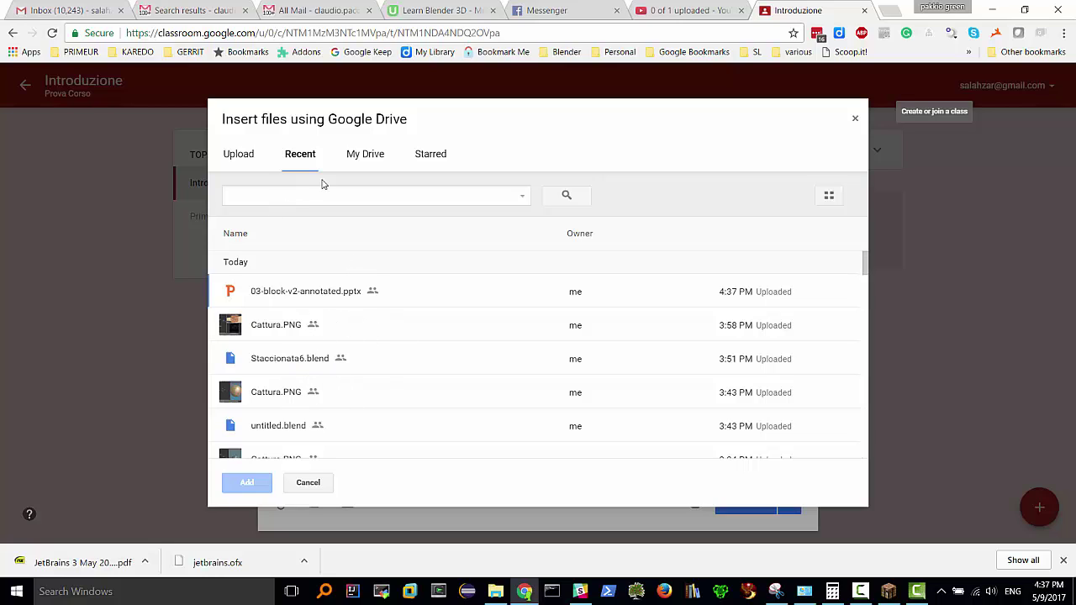
click(854, 120)
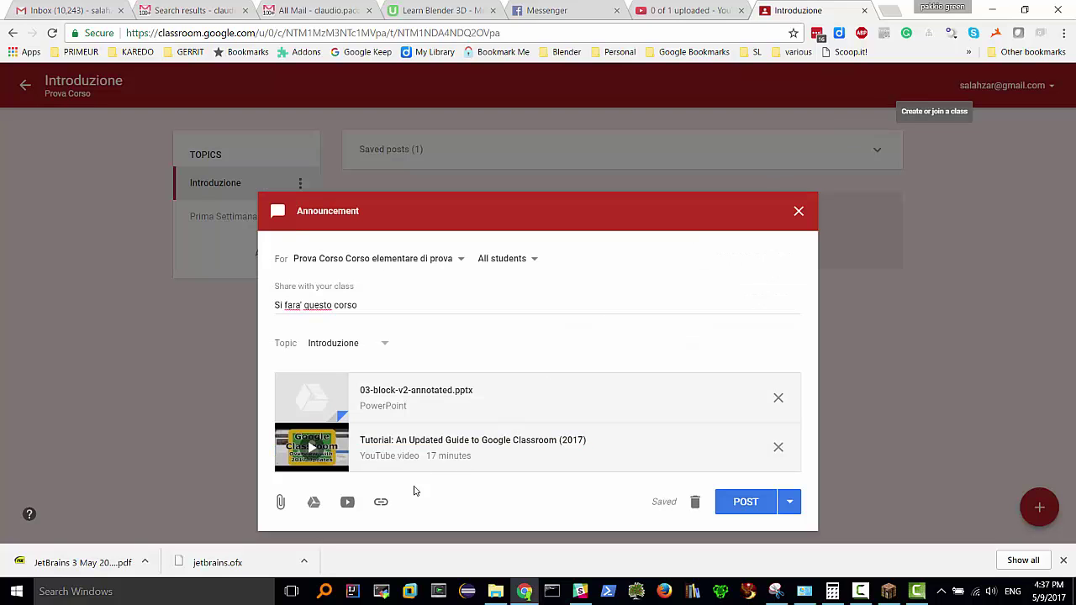
click(380, 503)
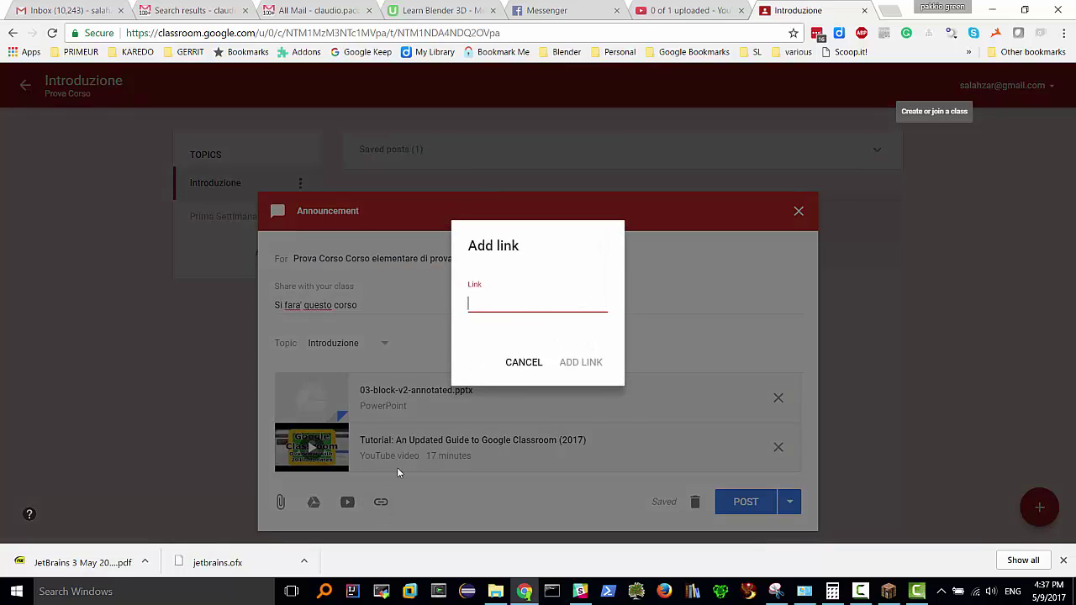
click(523, 362)
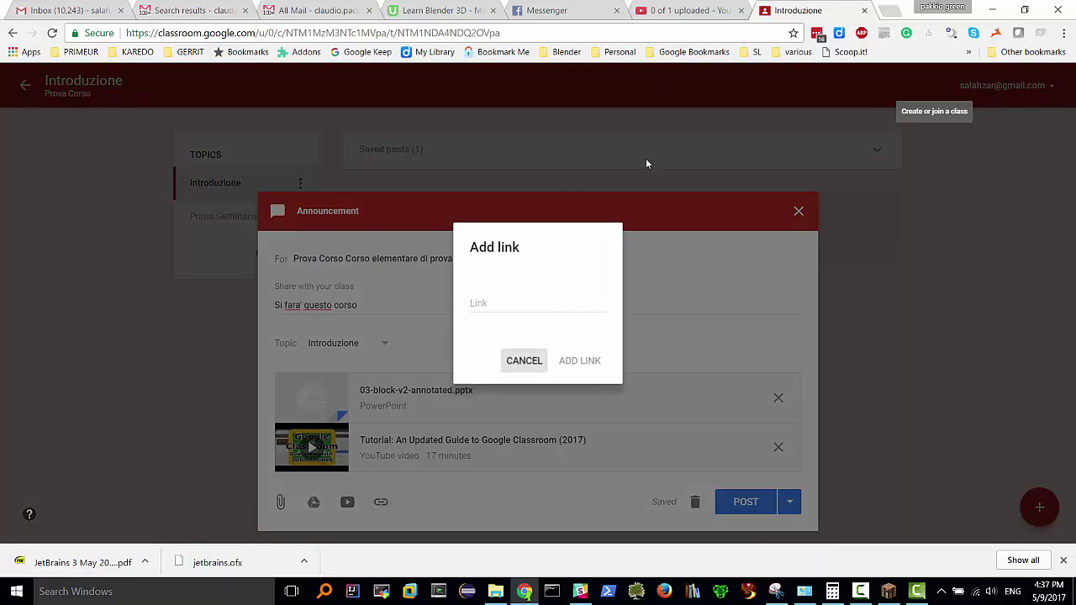
- Search the web for "rosa" in a new browser tab, open the large red rose image at full size and copy its address
click(891, 14)
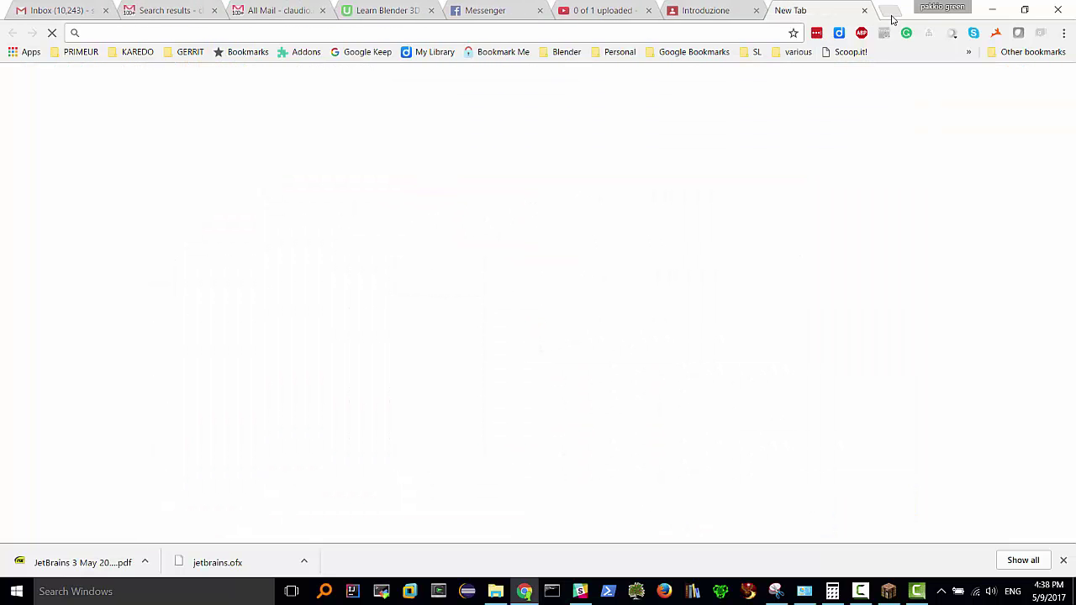
text(rosa)
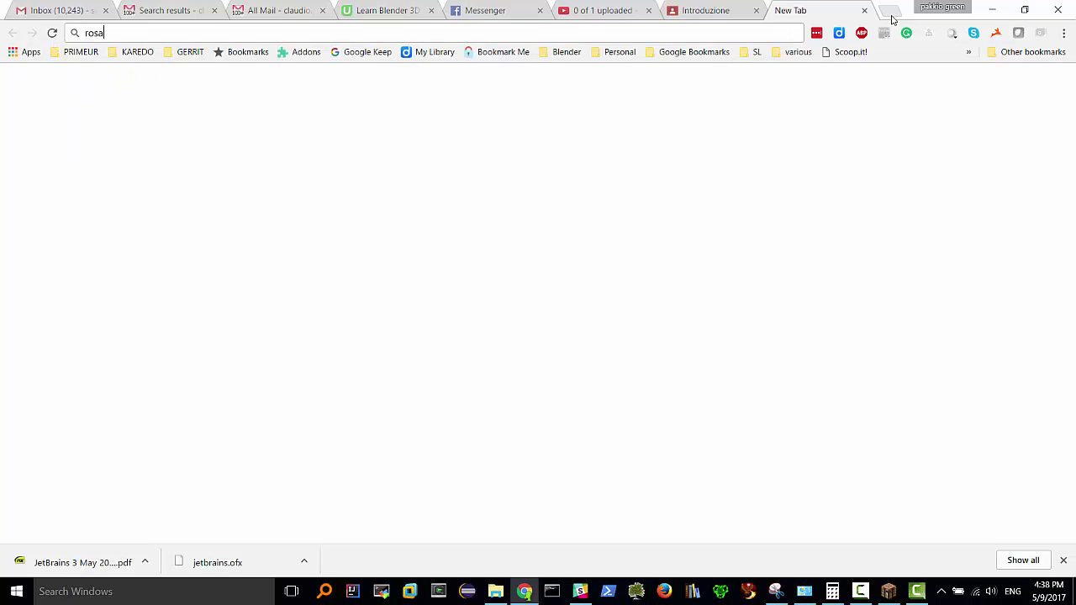
key(Return)
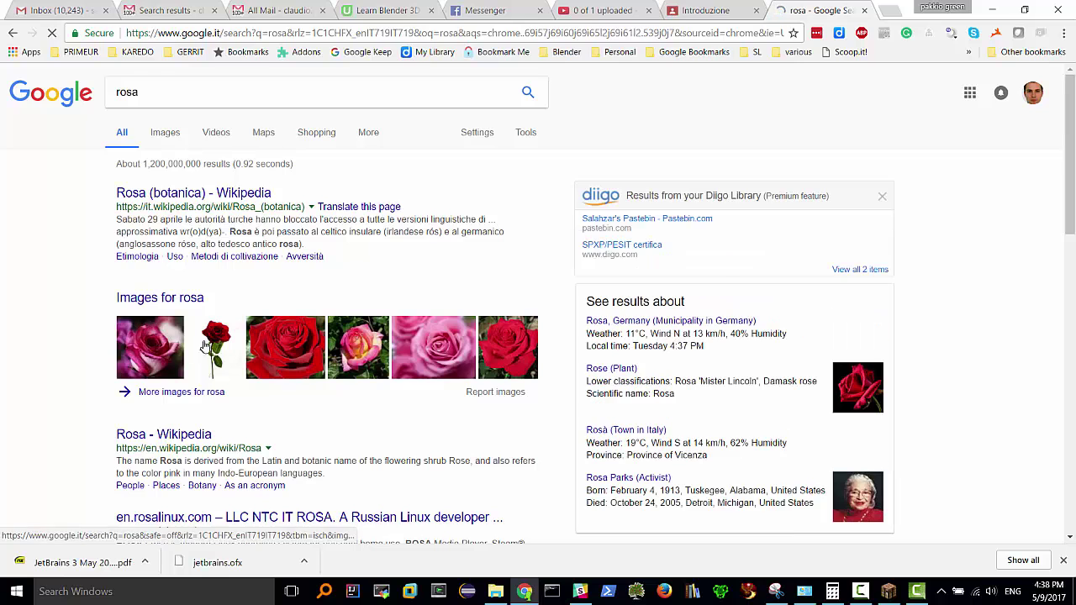
click(283, 347)
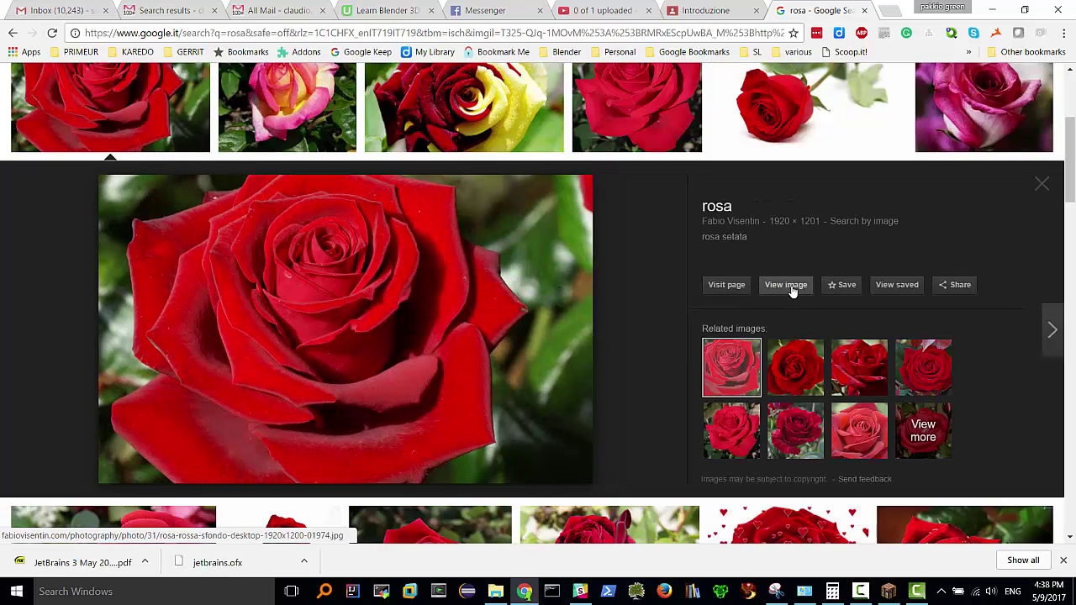
click(792, 288)
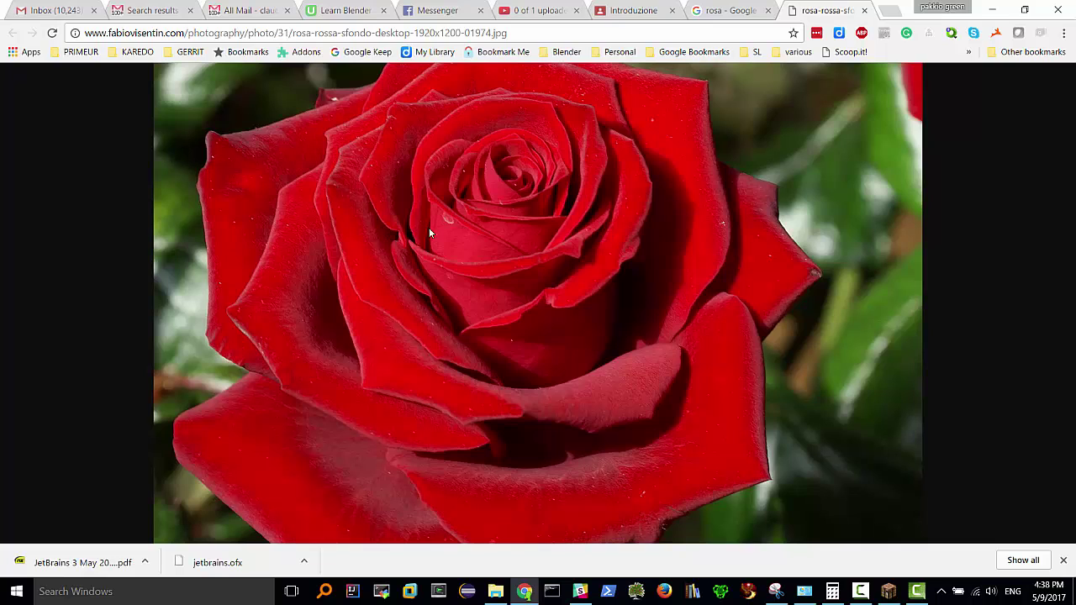
right_click(429, 228)
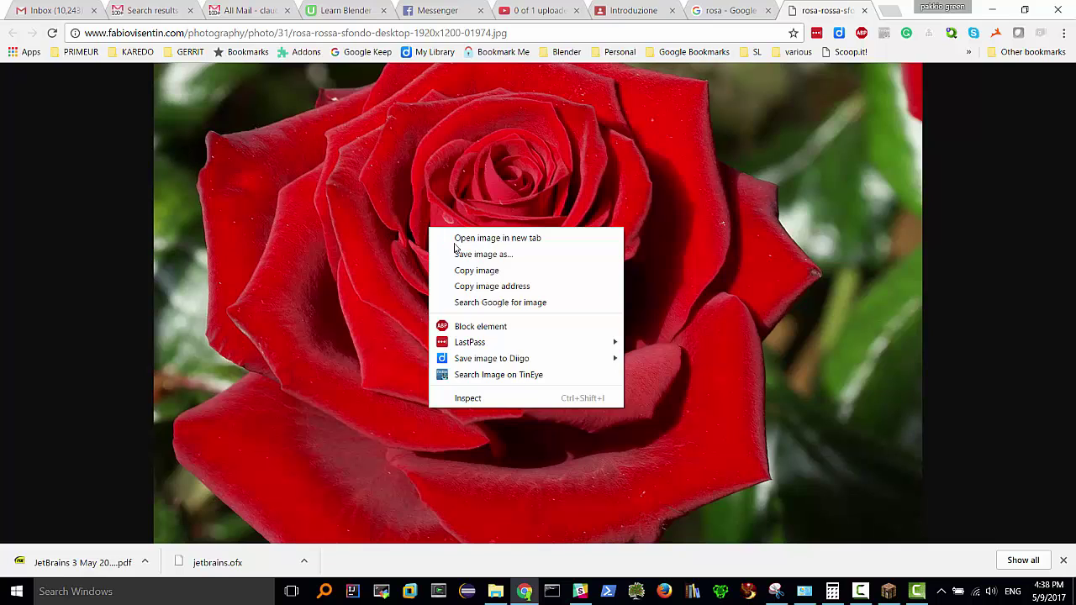
click(491, 287)
- Attach the copied rose image address to the announcement as a link and open the link to check it
click(625, 11)
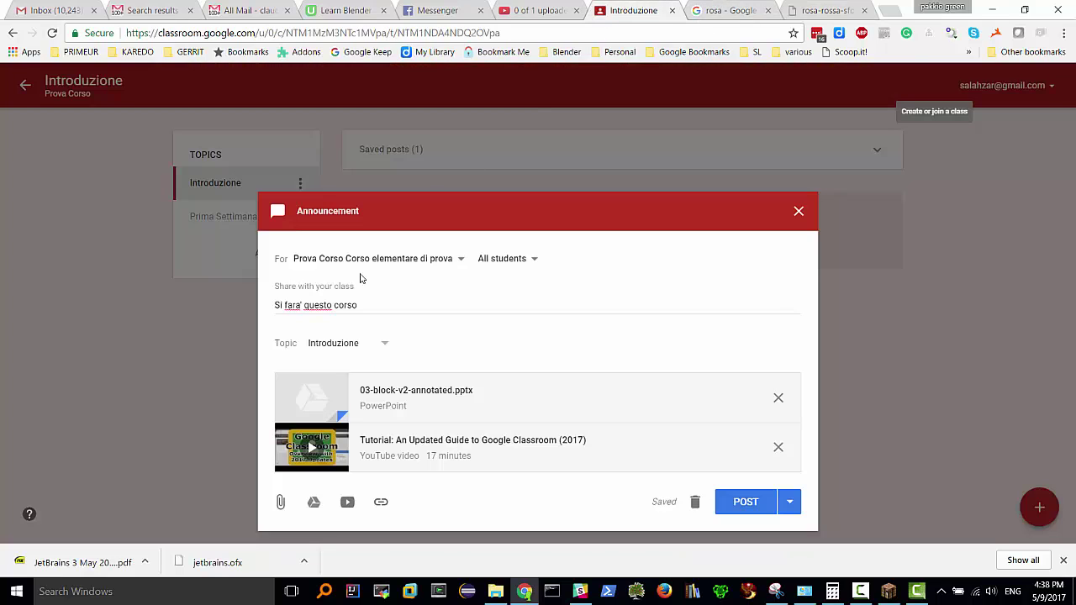
click(379, 502)
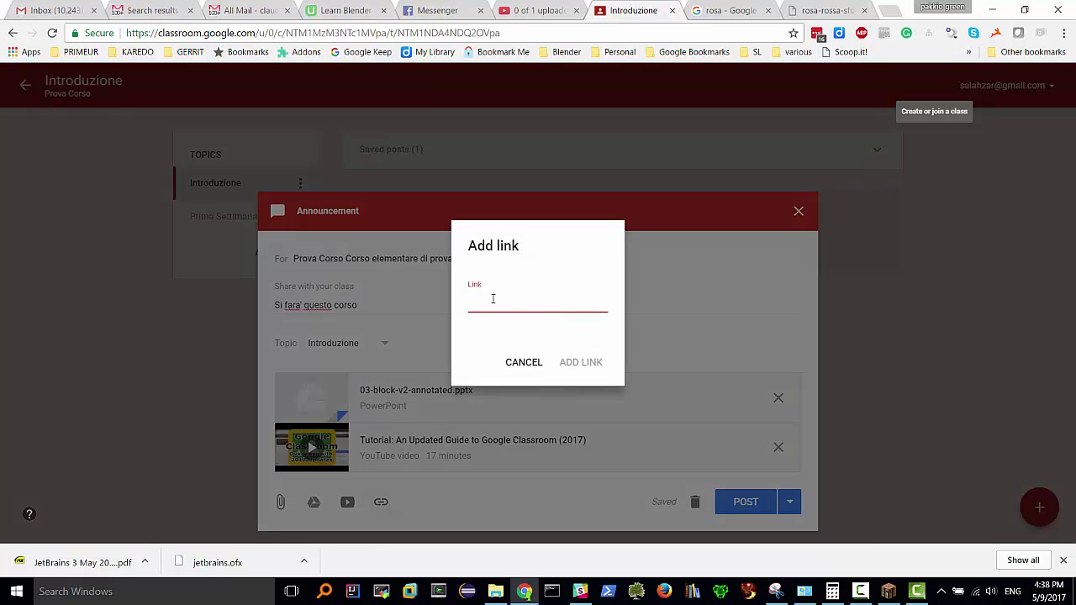
key(ctrl+v)
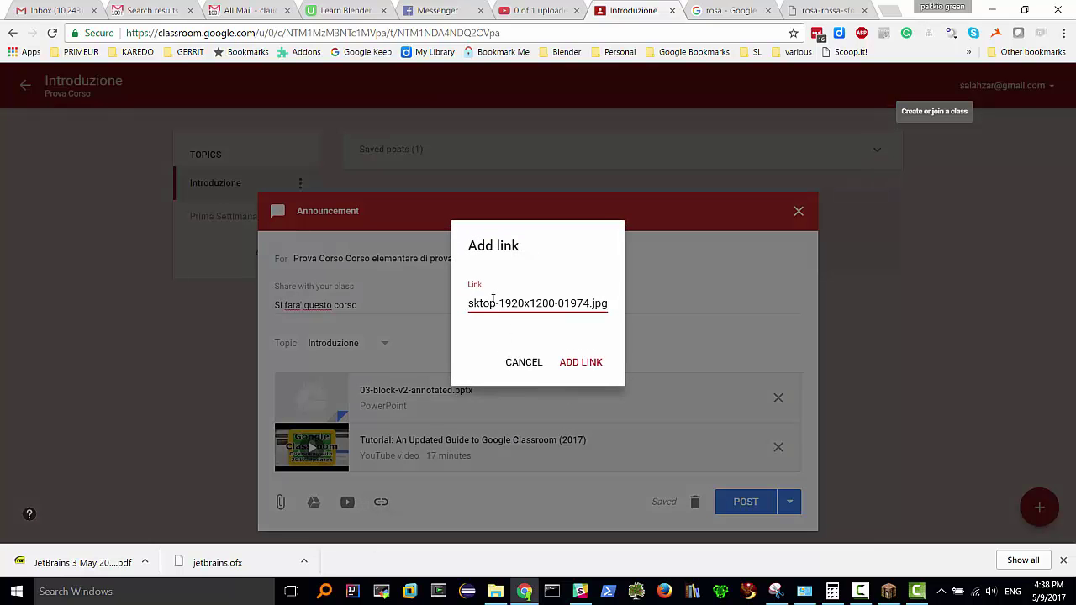
click(589, 365)
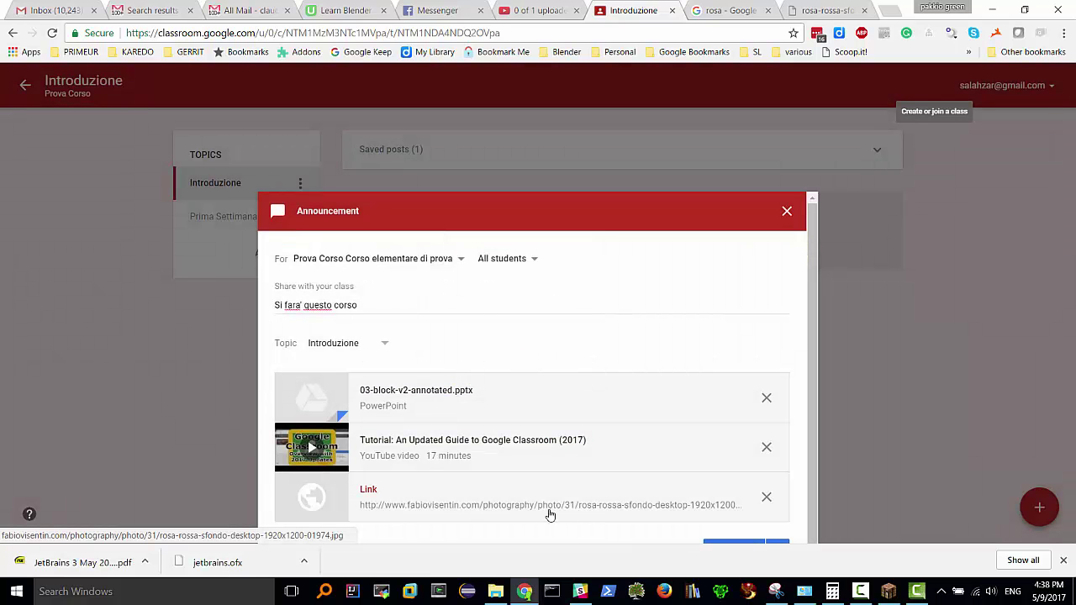
click(432, 509)
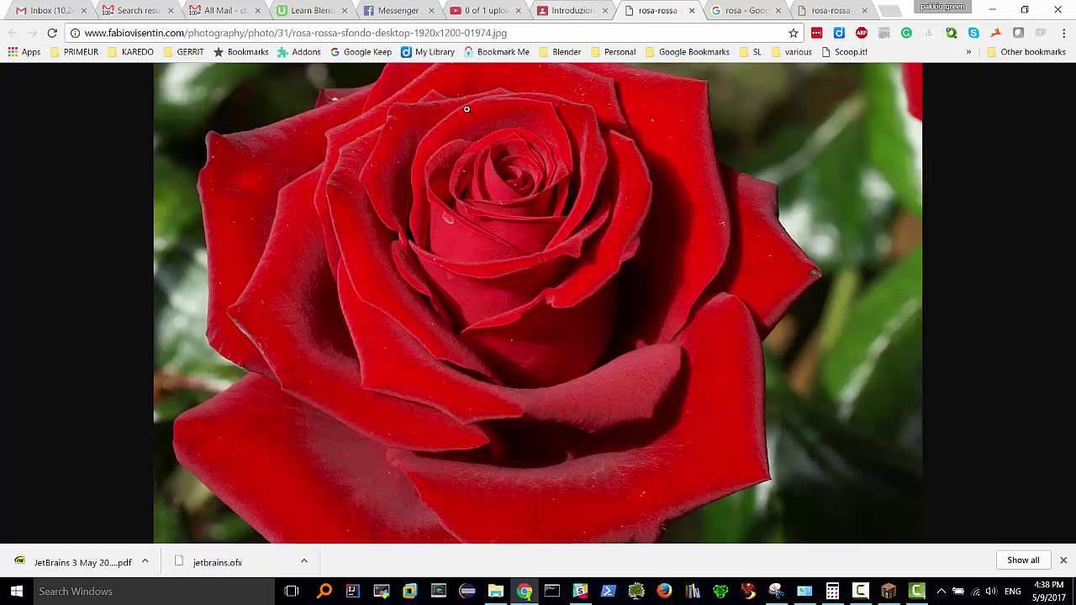
click(563, 12)
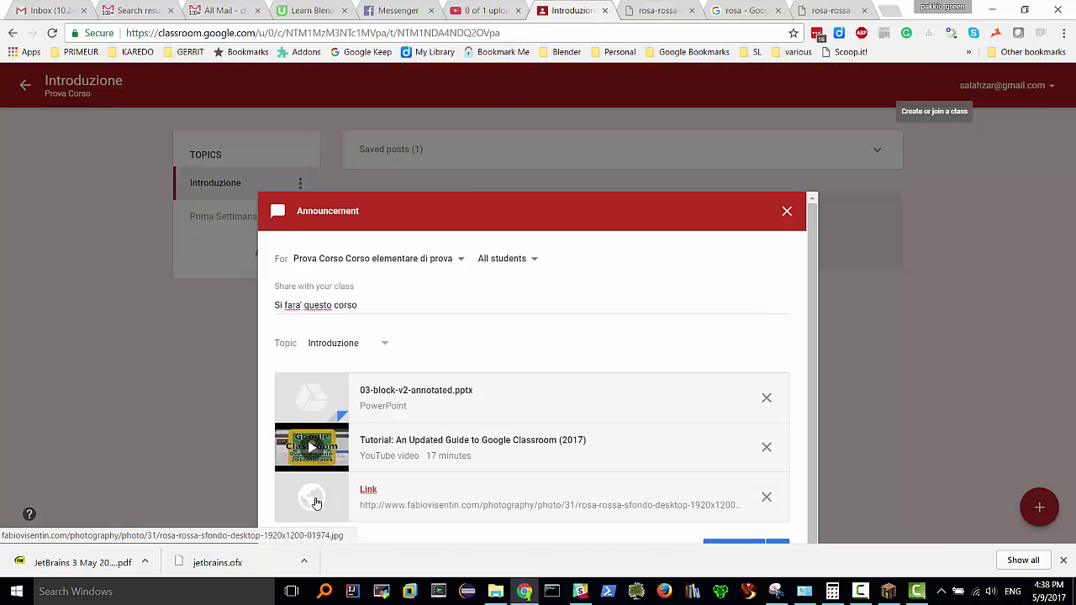
- Dismiss the browser's downloads bar and post the announcement to all students
scroll(493, 375, down, 1)
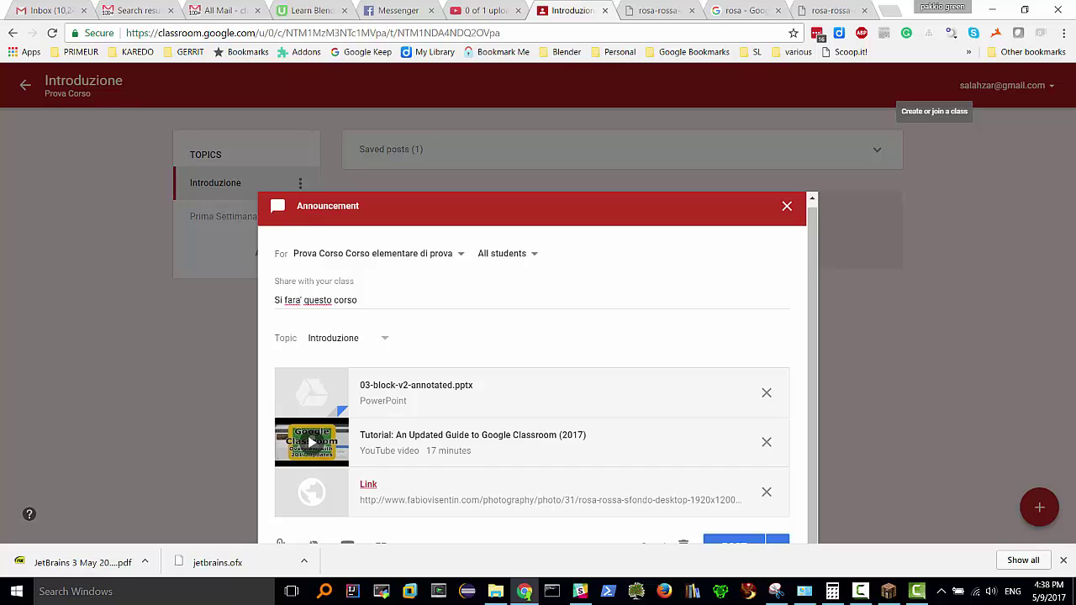
click(1065, 561)
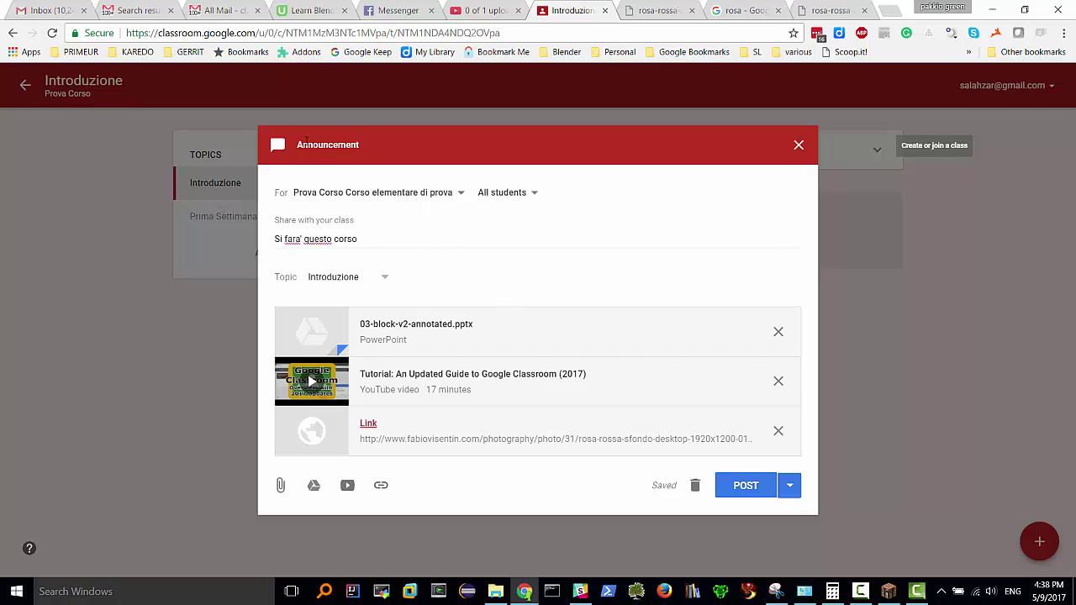
click(747, 487)
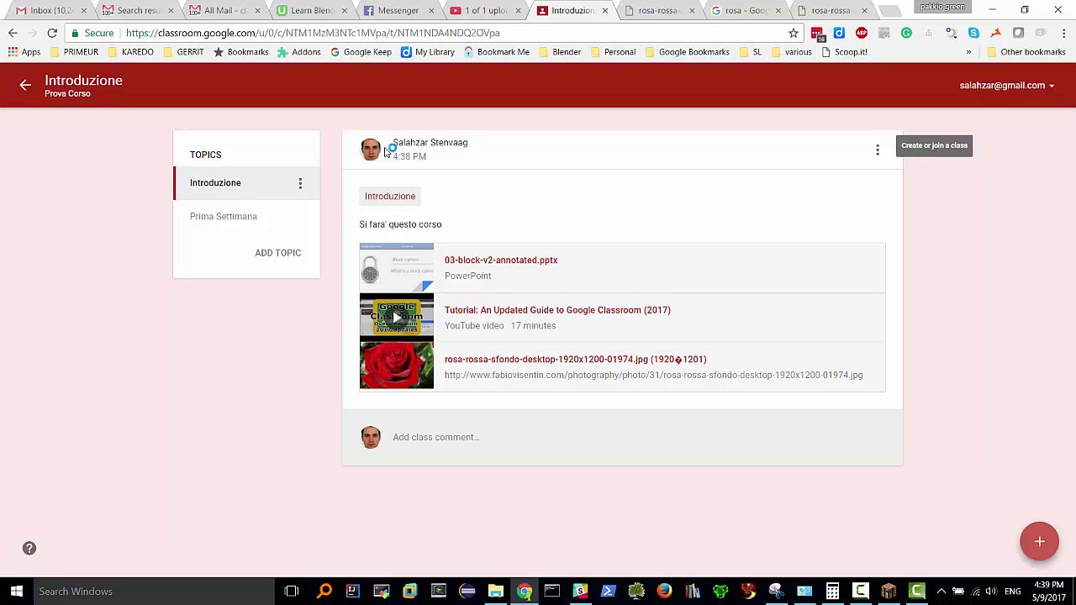
- Post the class comment "adsfsdfadsfadfadsfadsfafdadsfadfadfdfadsfadsfadsf...." on the announcement in the Introduzione topic
click(433, 443)
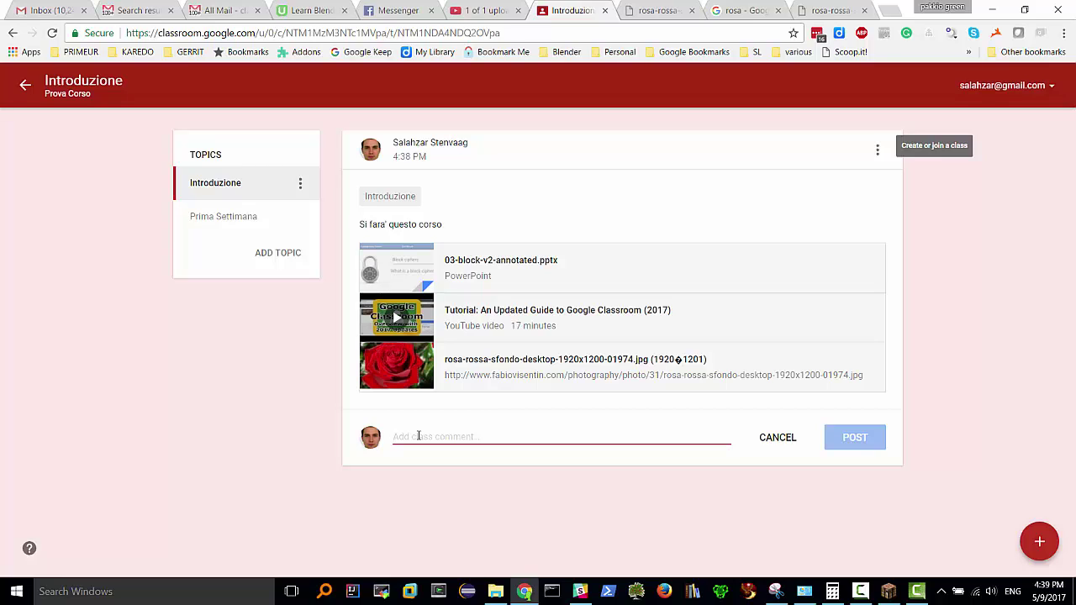
text(adsfsdfa)
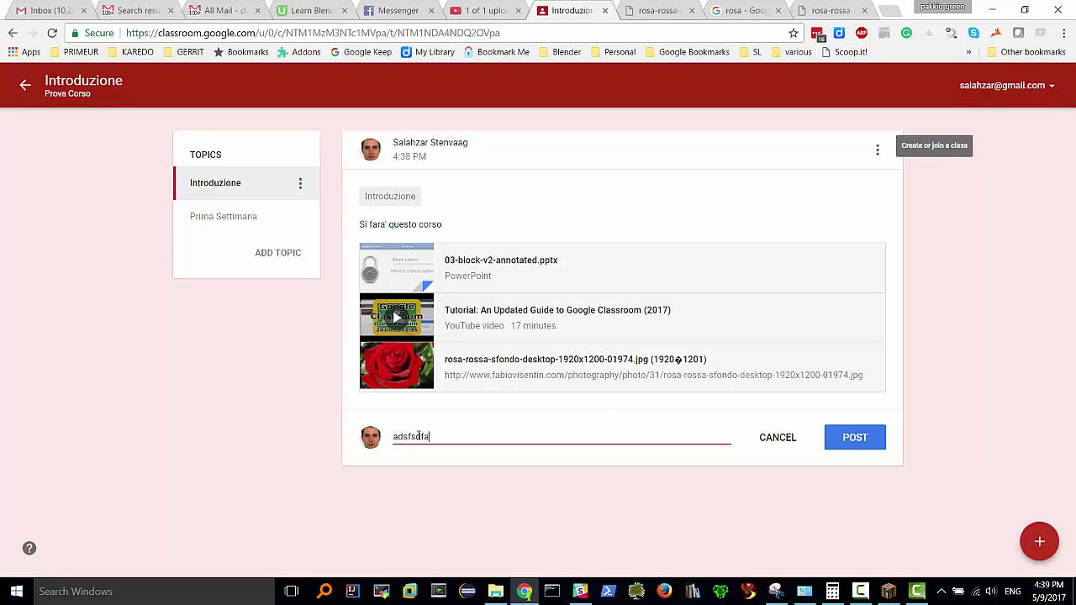
text(dsfadfadsfadsfafdadsfadfadfdfa)
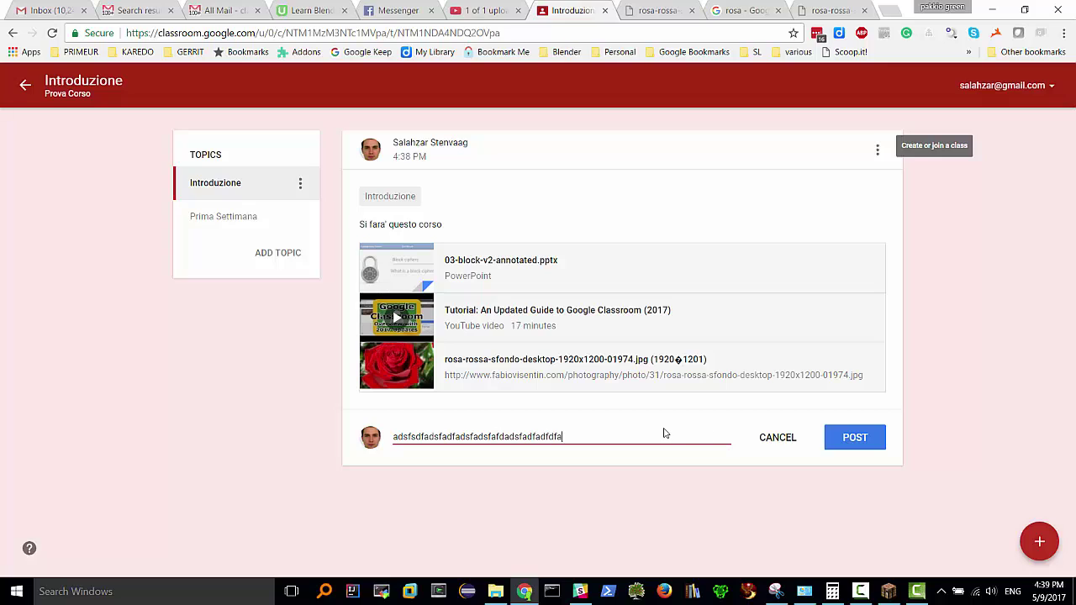
text(dsfadsfadsf...)
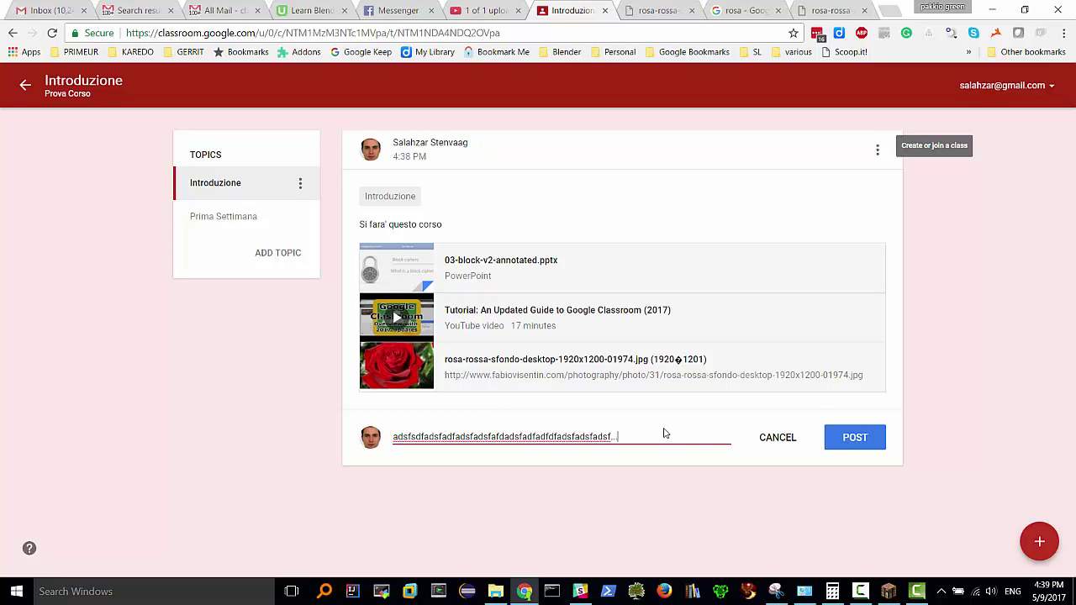
key(Return)
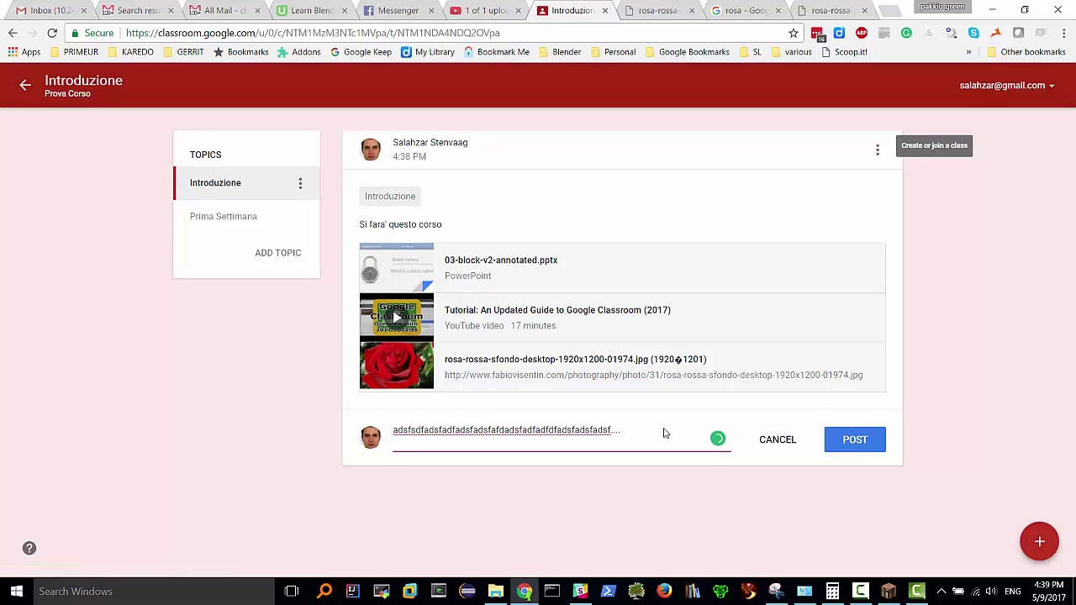
click(857, 440)
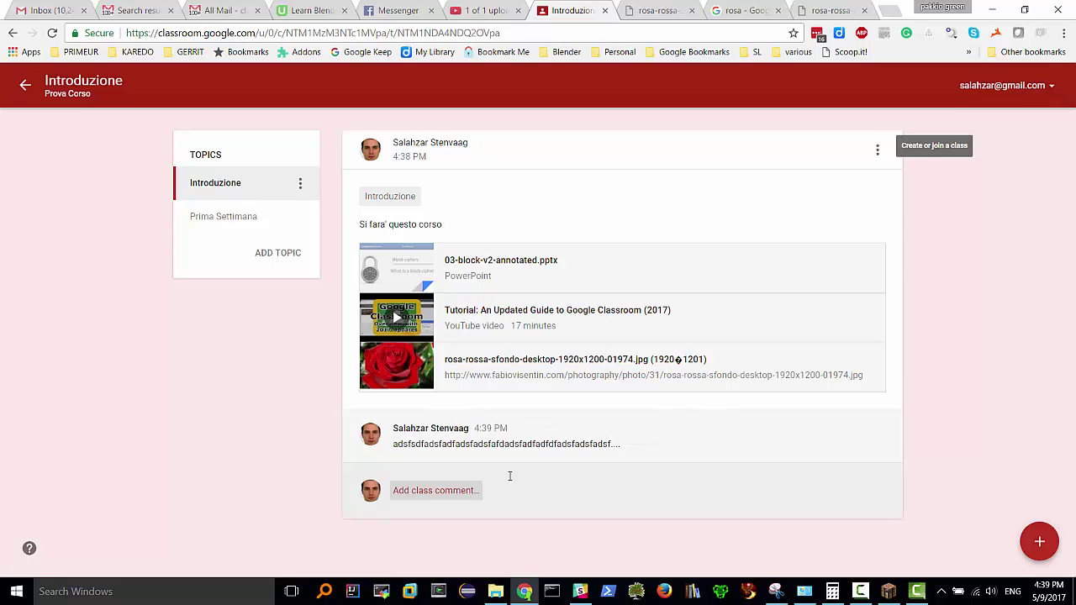
- View the actions available for the posted comment and the class list for reusing a post, leaving both without a choice
click(876, 430)
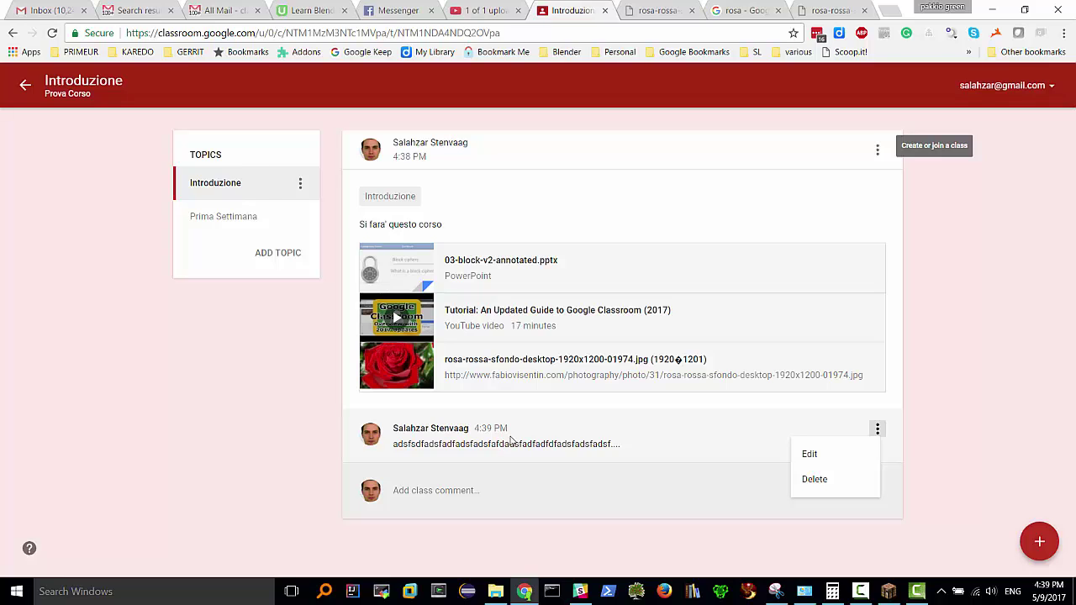
click(958, 328)
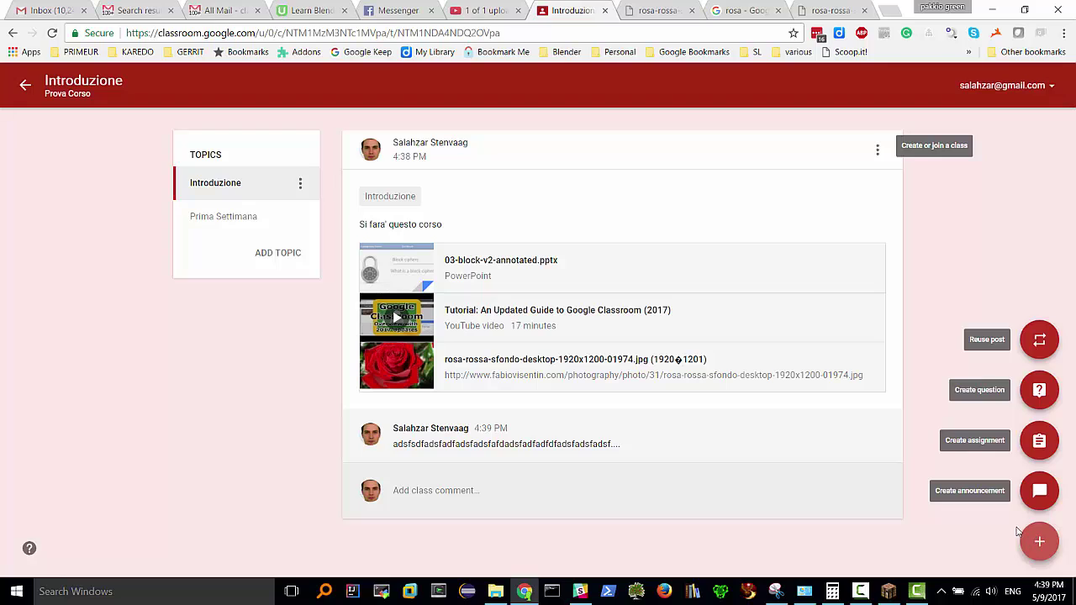
click(1038, 544)
click(1039, 546)
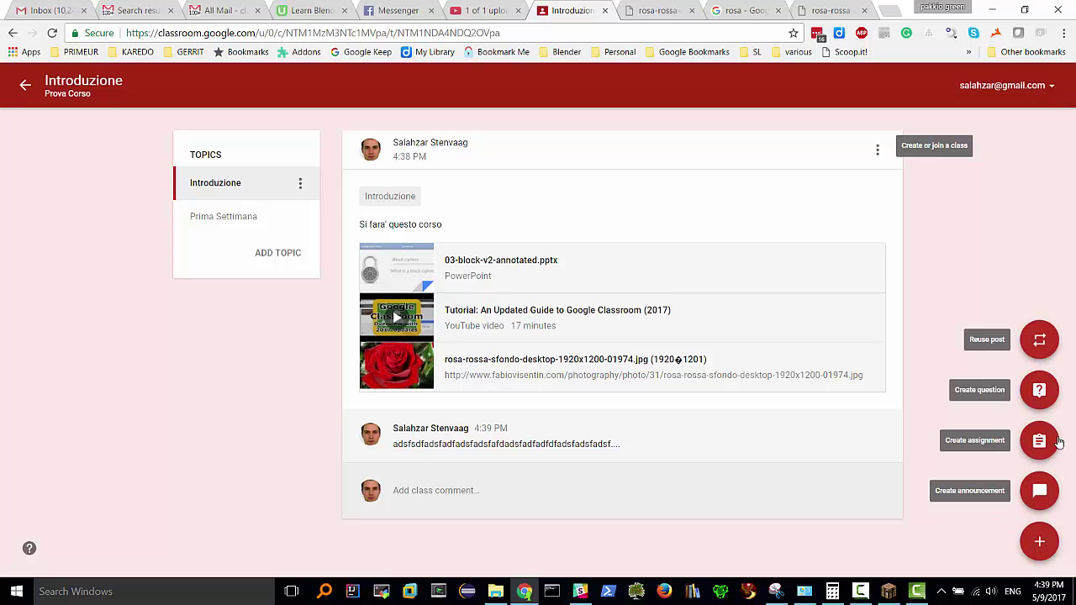
click(1039, 343)
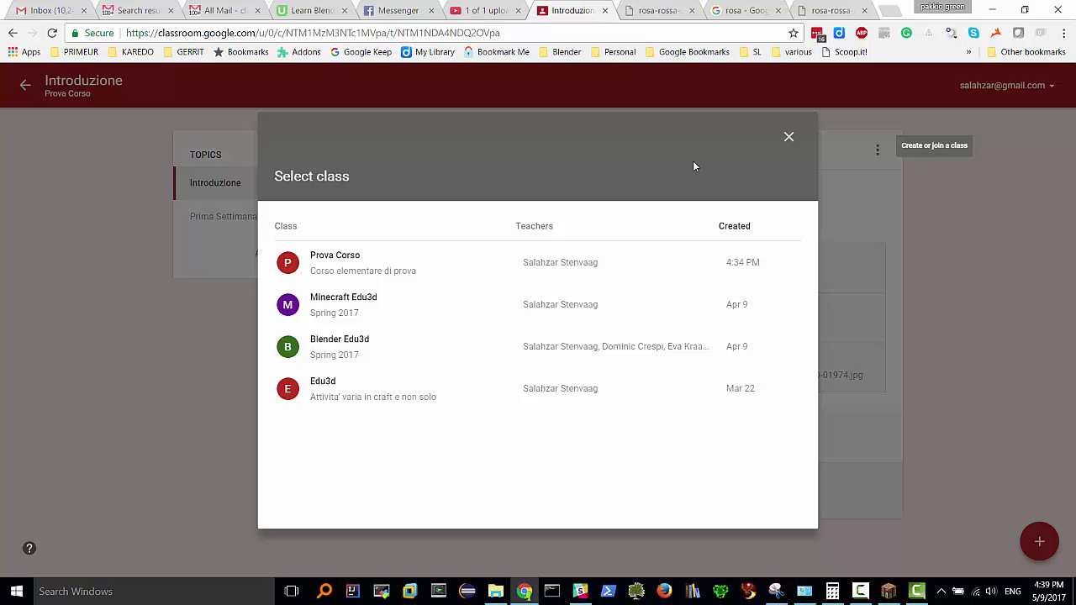
click(787, 137)
- Create a question for all students in the Introduzione topic reading "Quanto conoscete di questo argomento?"
mouse_move(1040, 541)
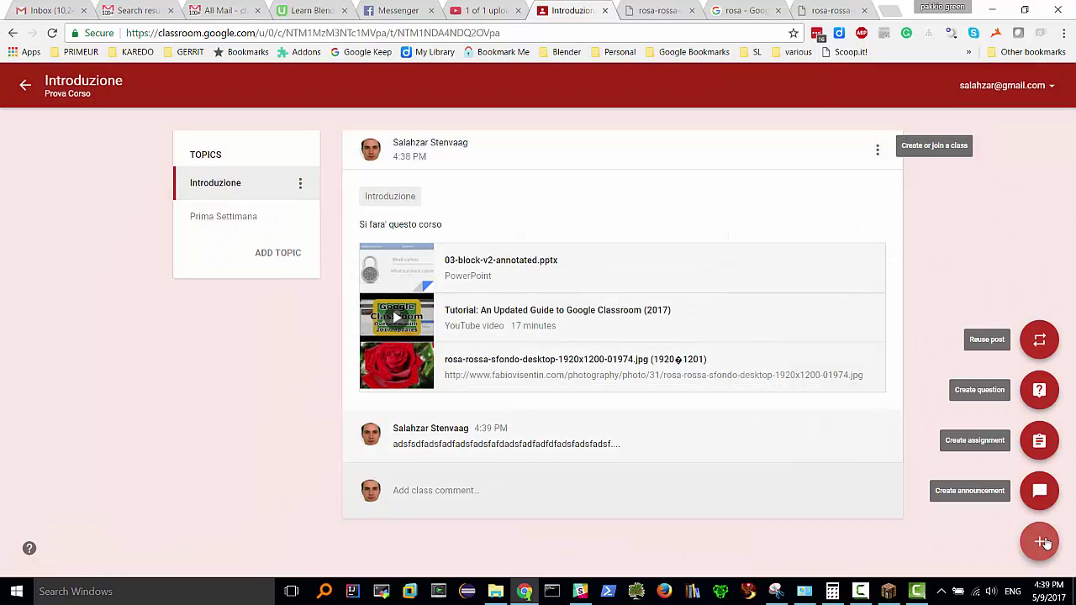
click(1038, 391)
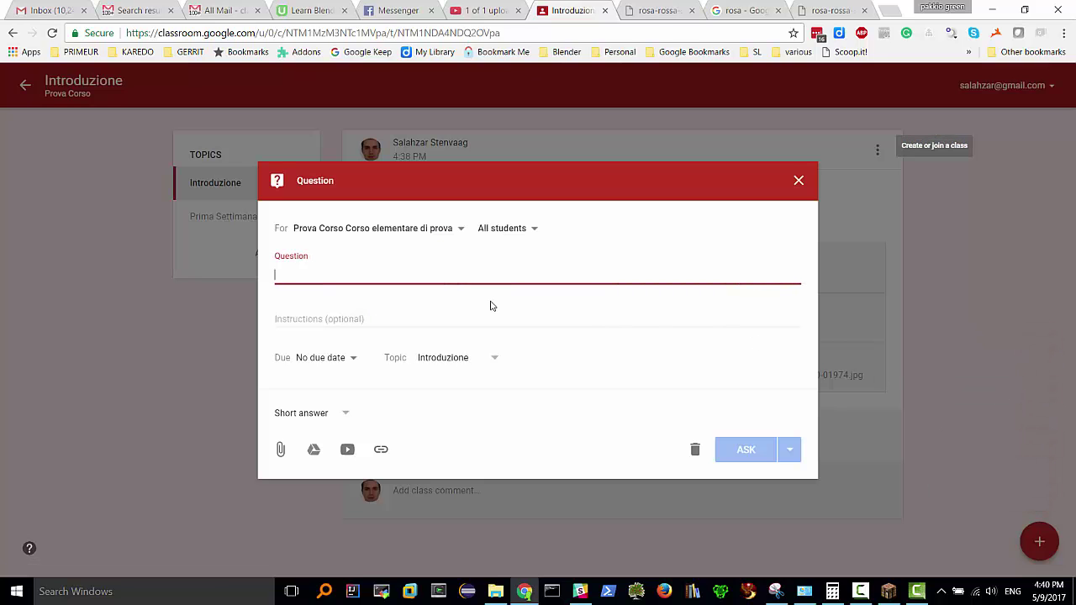
text(Quanto con)
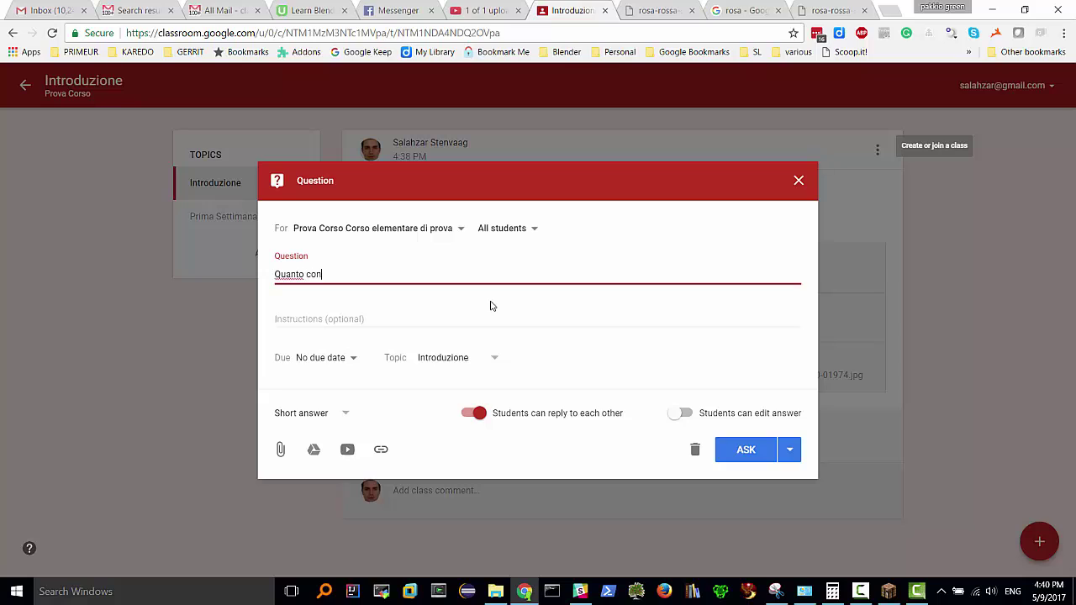
text(oscete di questo argomento?)
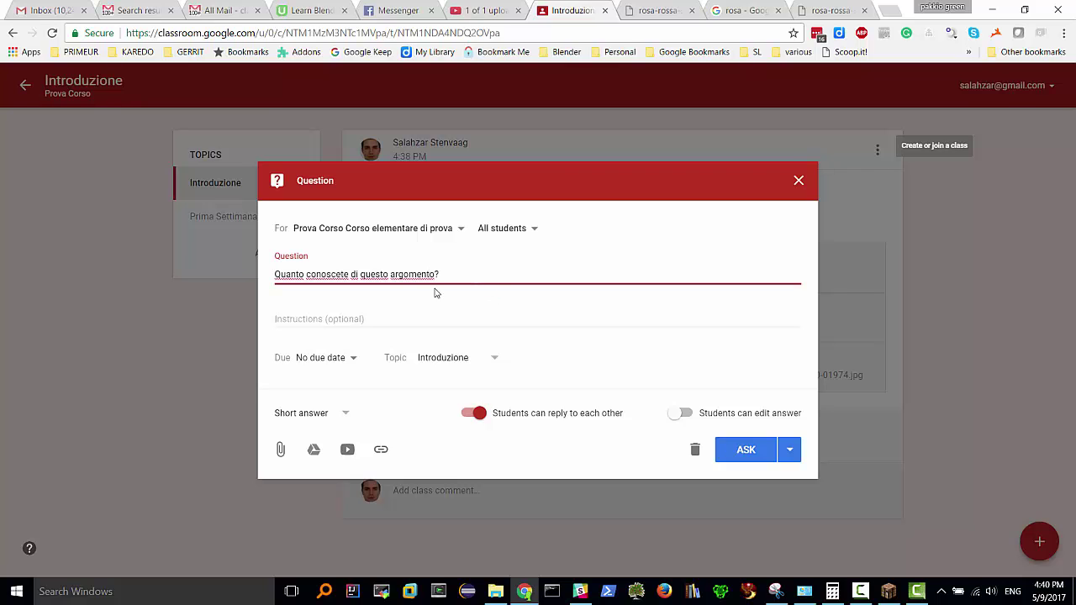
click(320, 317)
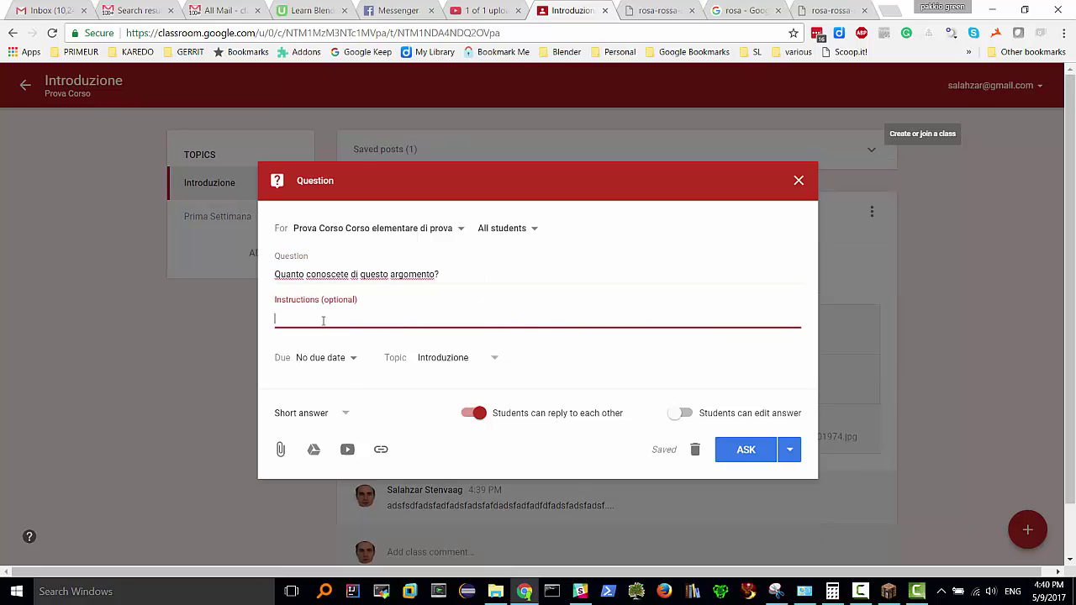
- Set the question's due date to May 24, 2017, without a time
click(351, 360)
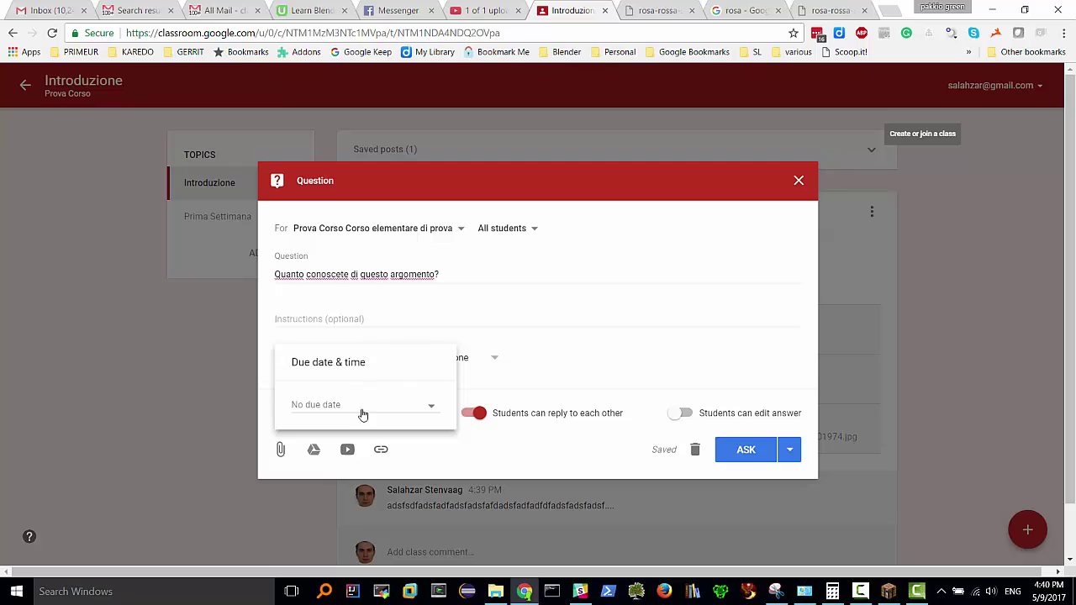
click(362, 413)
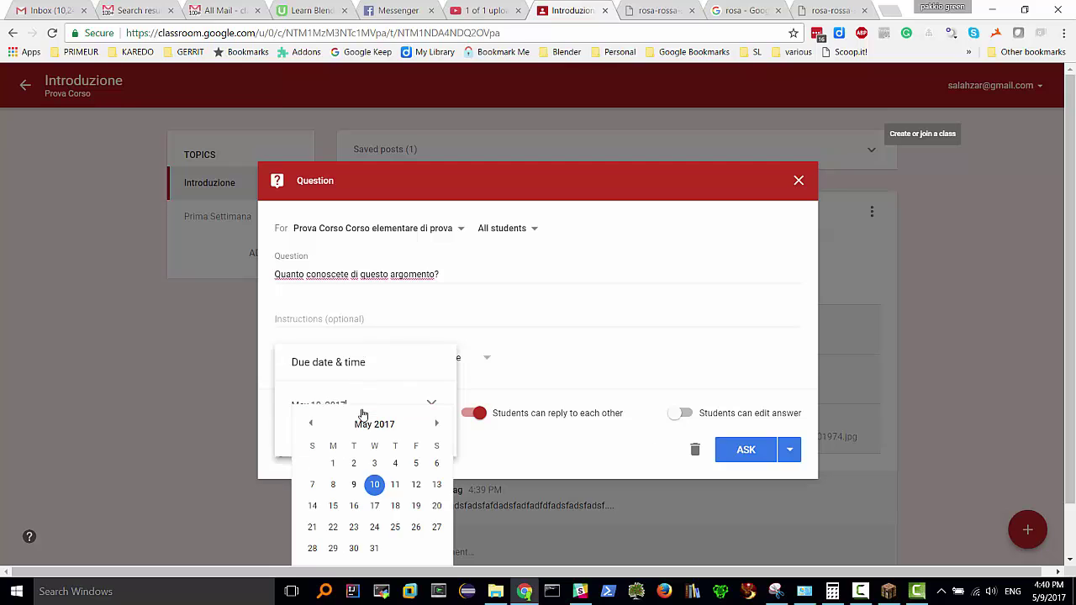
click(374, 528)
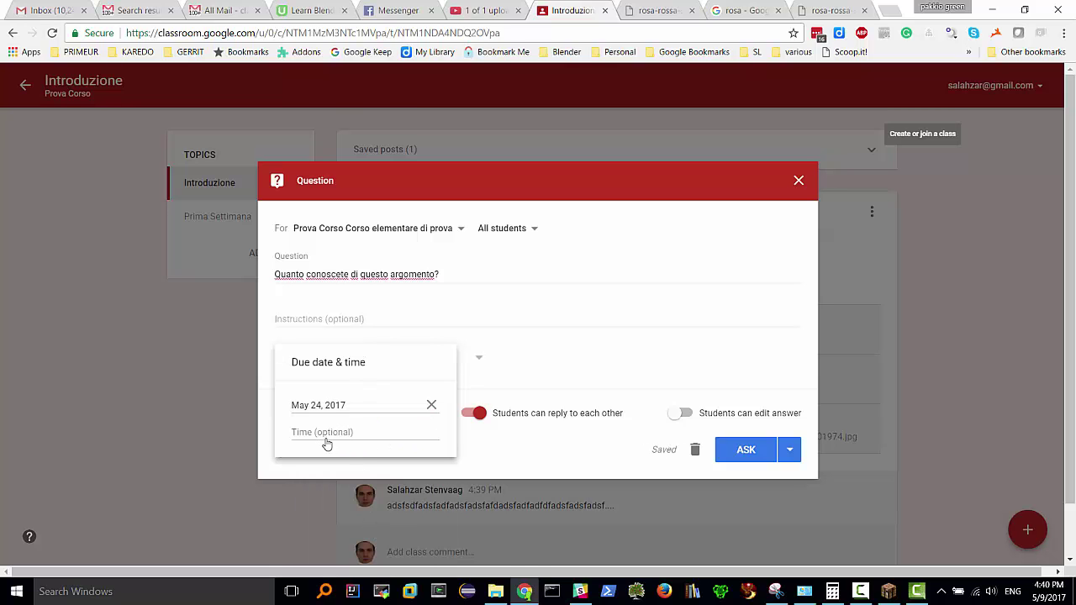
click(535, 369)
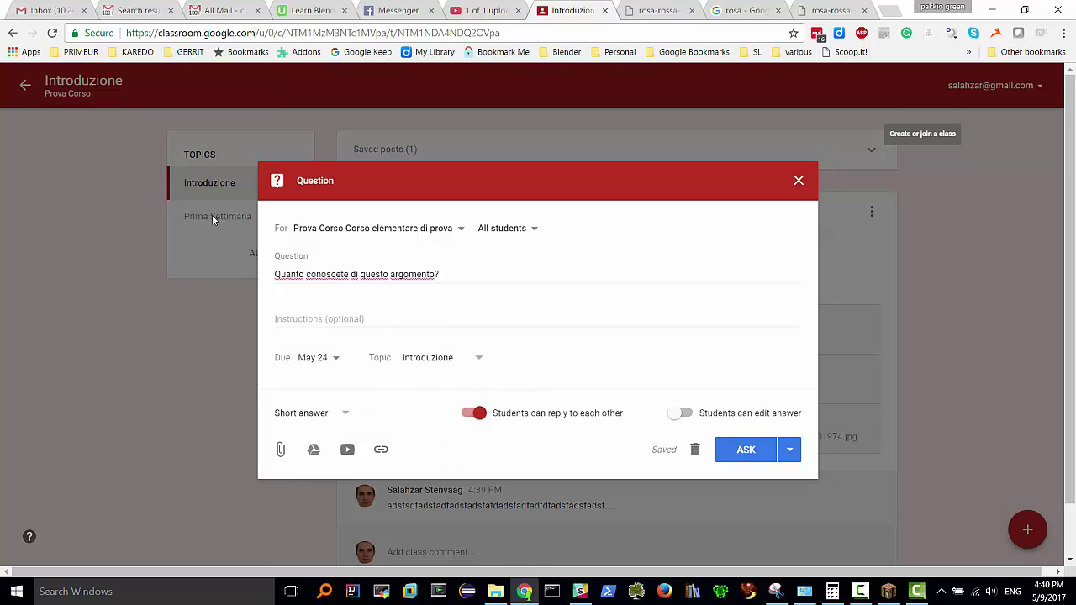
- Make the question multiple choice with the options "Tanto", "poco" and "per nulla"
click(345, 413)
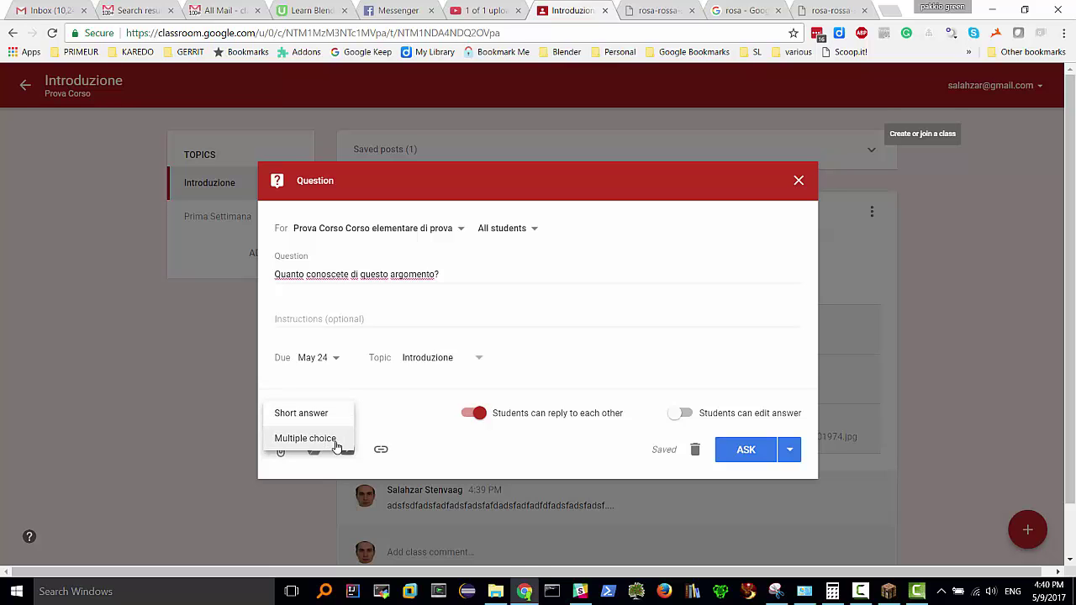
click(335, 444)
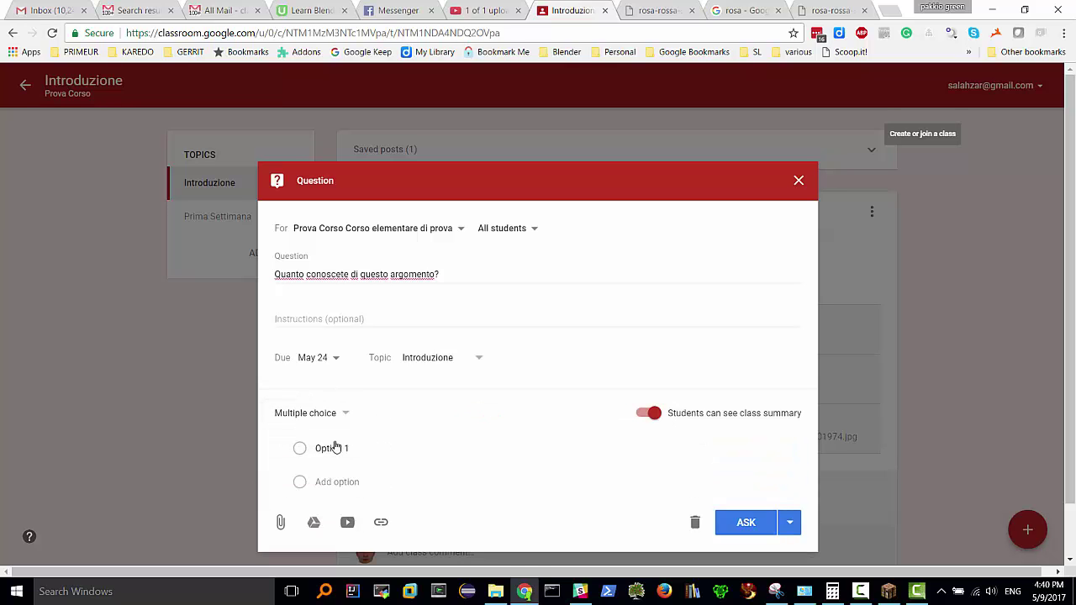
triple_click(363, 447)
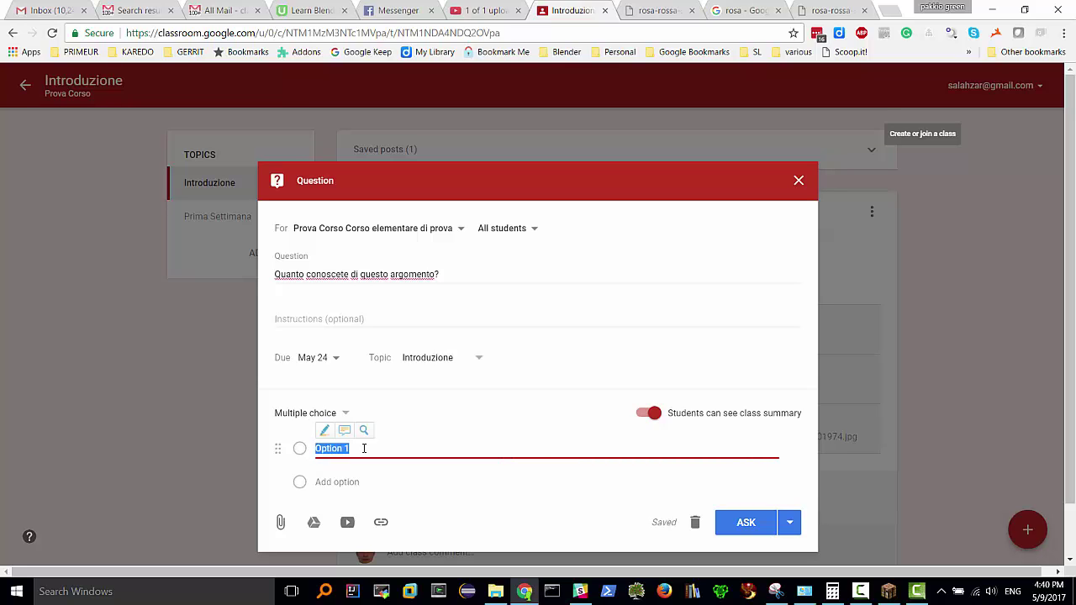
text(Tanto)
key(Return)
text(poco)
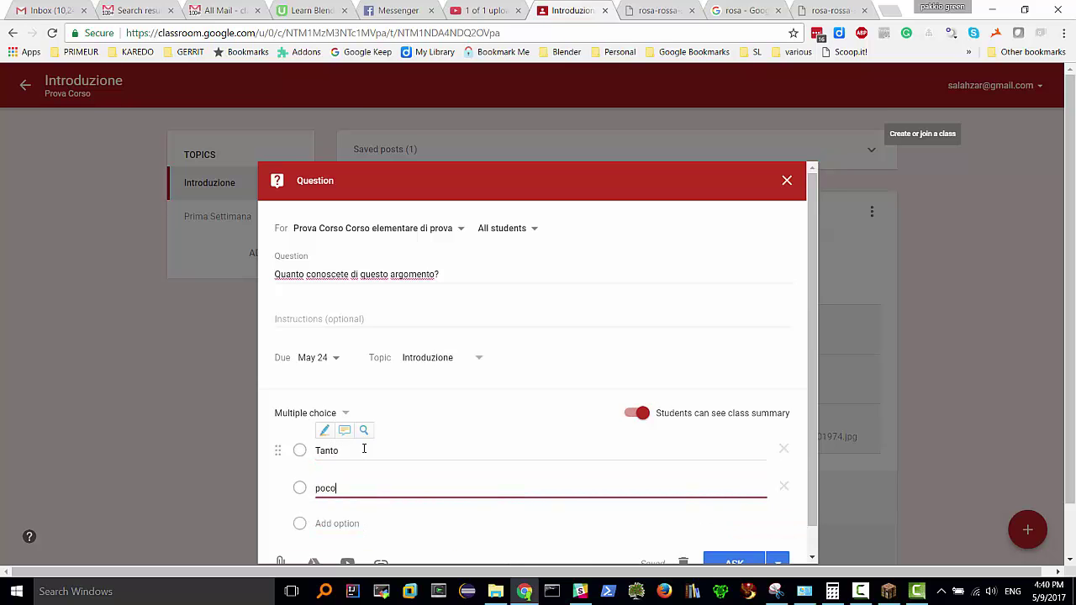
key(Tab)
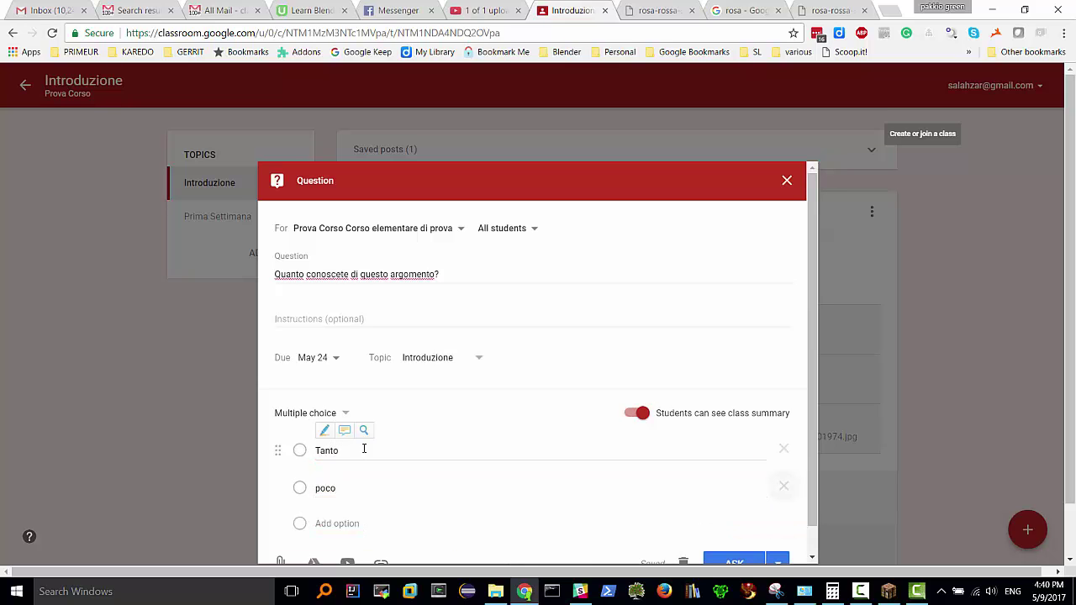
click(332, 526)
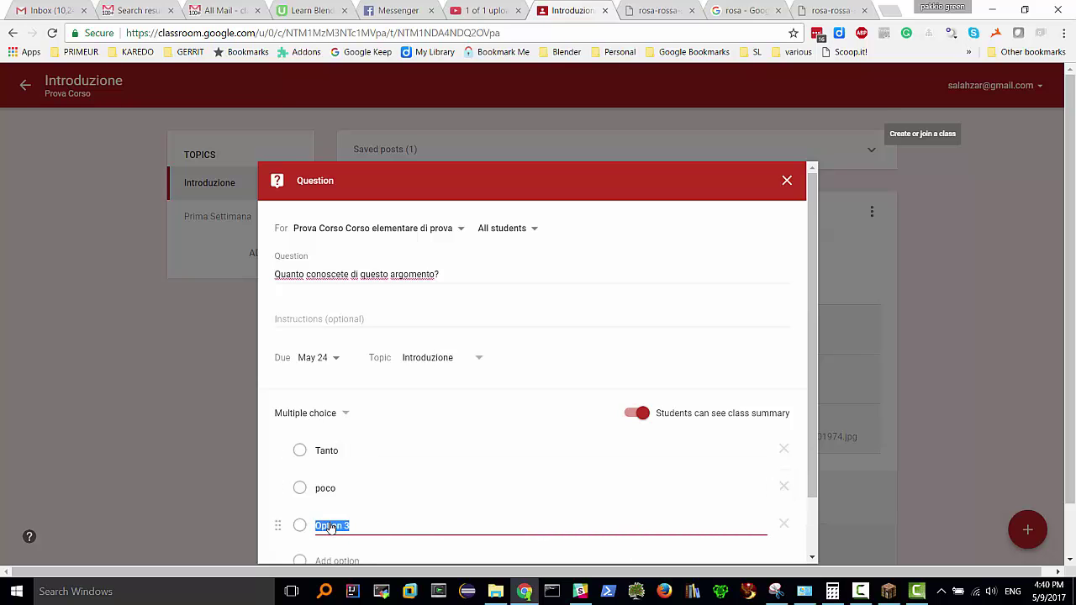
text(per nulla)
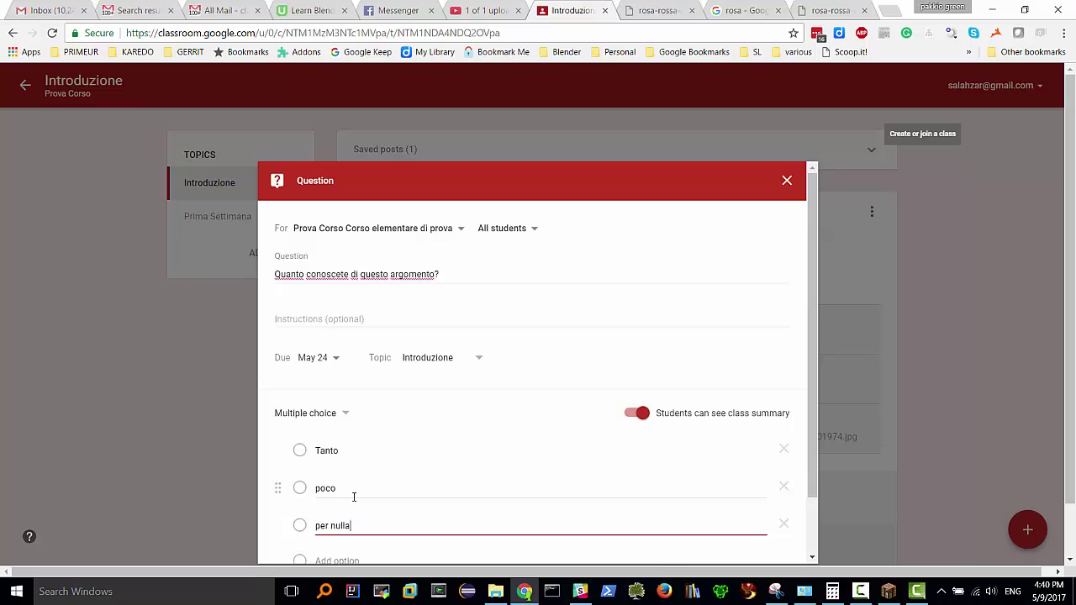
- Check the file attachment dialog without adding a file, and publish the question to all students
scroll(353, 499, down, 3)
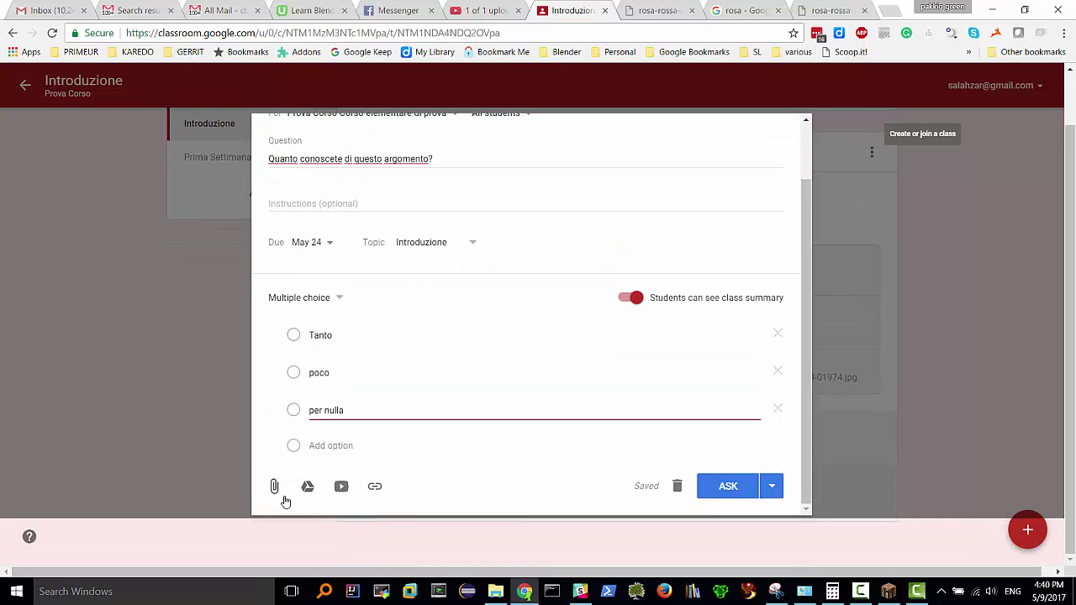
click(276, 487)
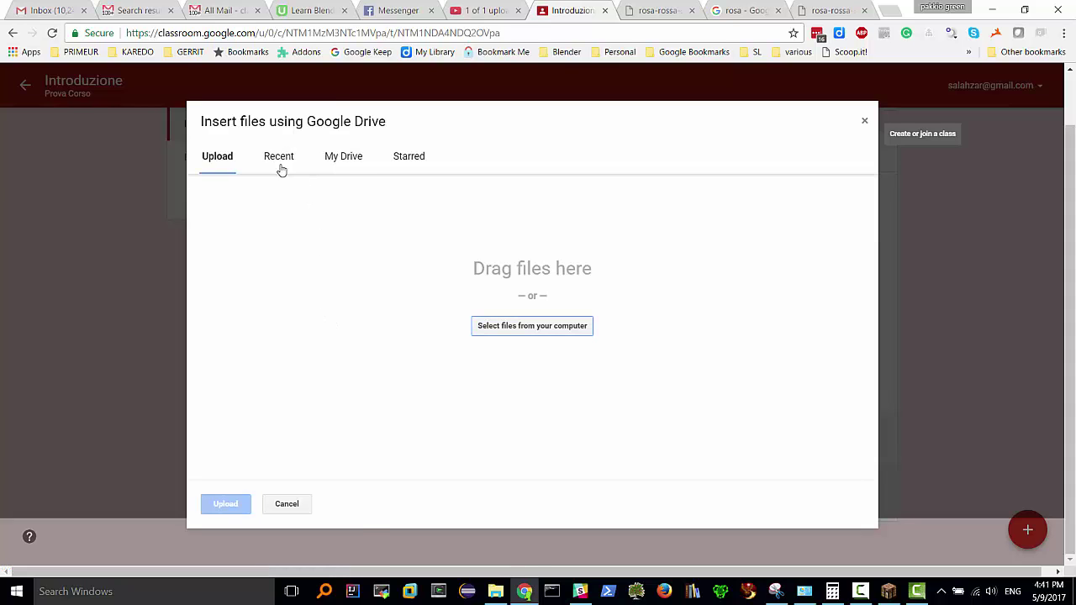
click(866, 123)
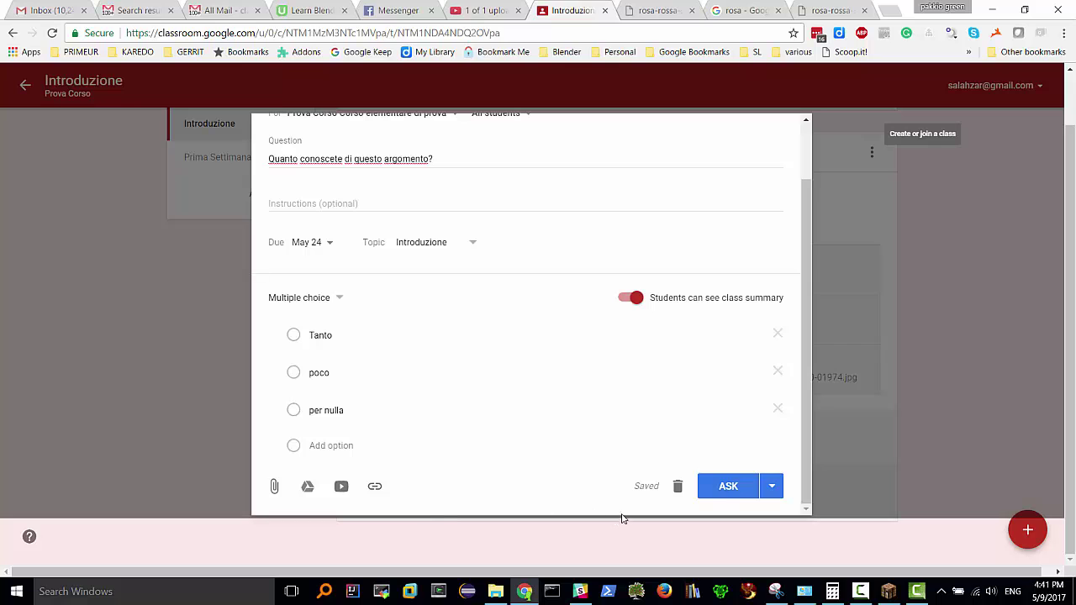
click(747, 488)
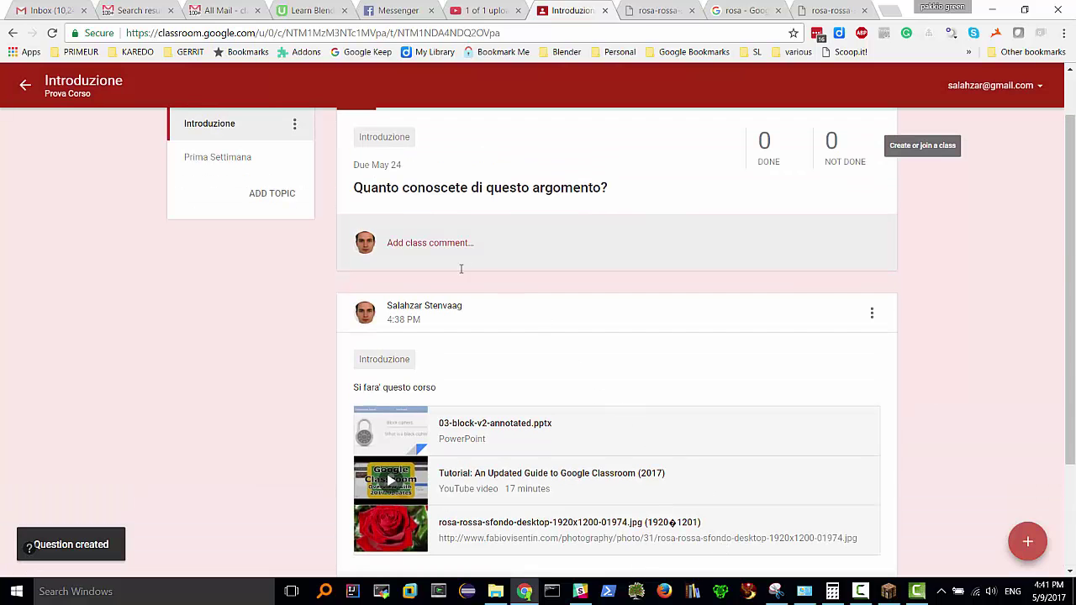
scroll(461, 288, up, 1)
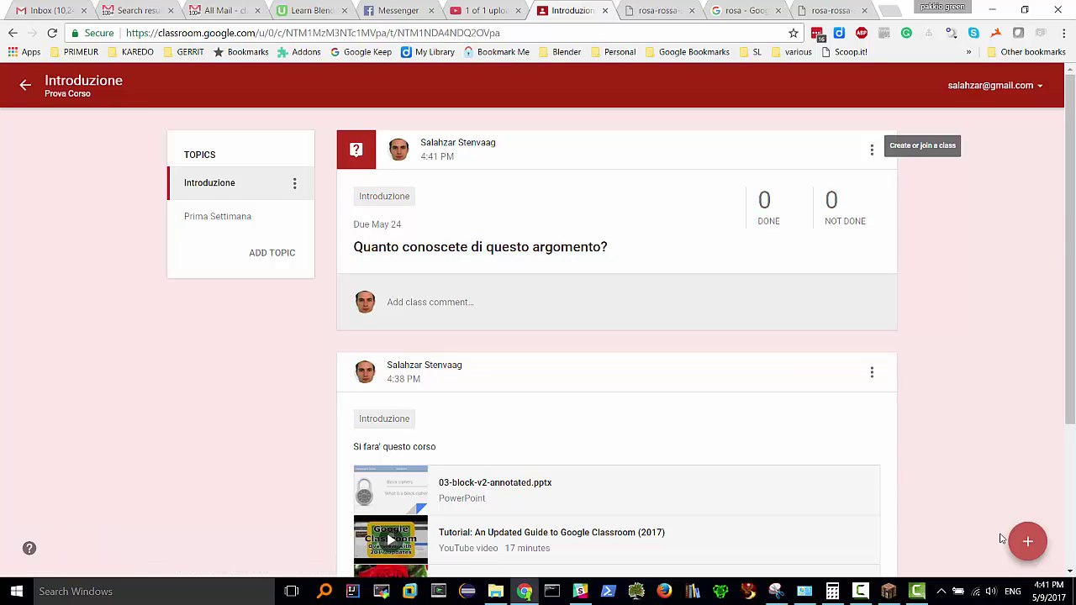
- Create an assignment titled "Compito: fare le seguenti cose" with the instructions "istruzioni...."
mouse_move(1026, 548)
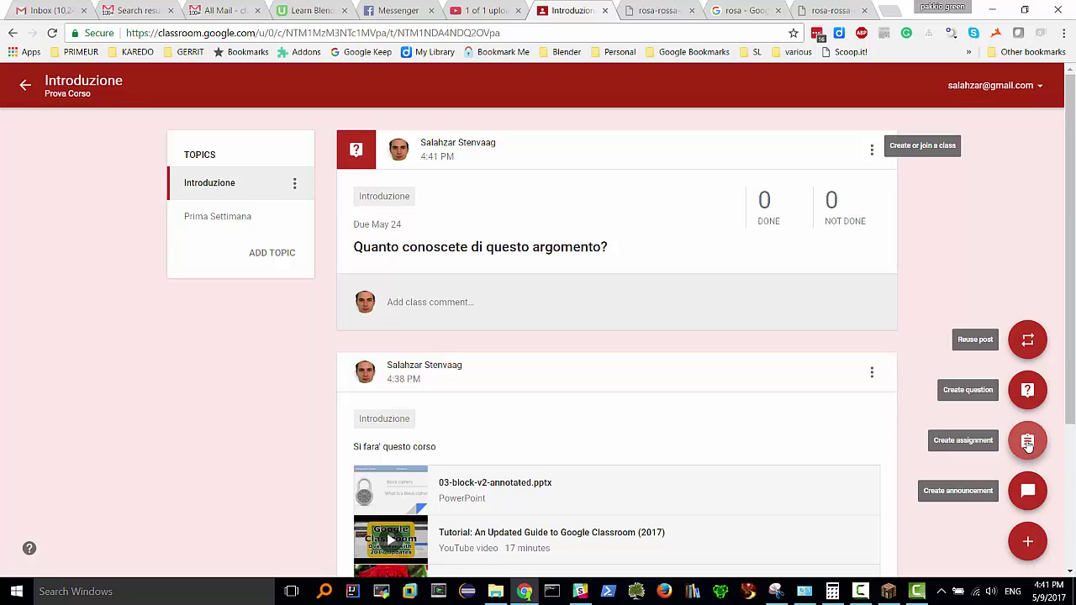
click(1027, 442)
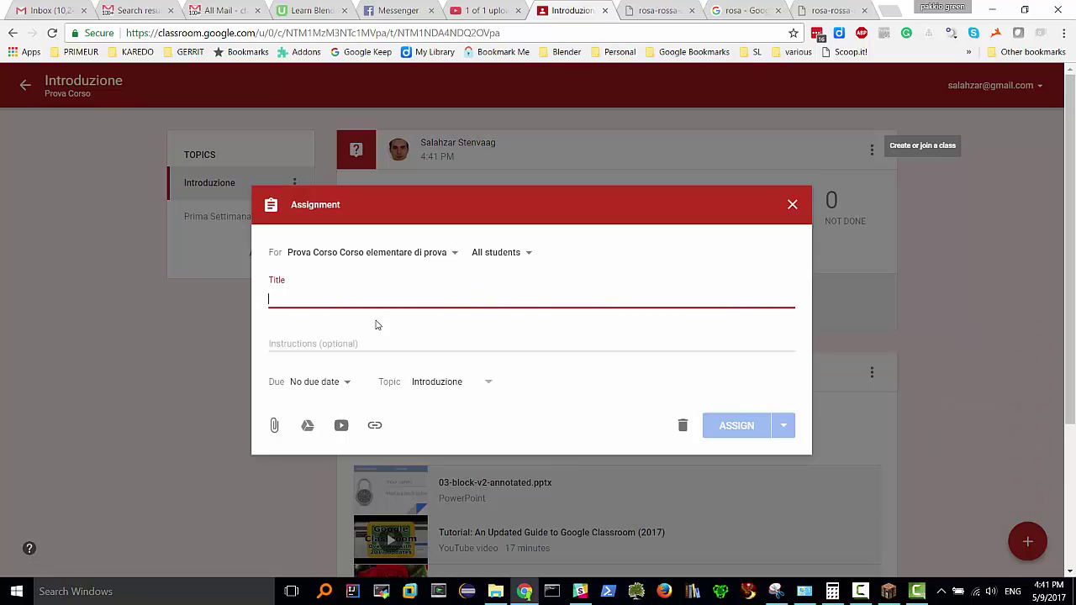
text(Compito: fare le seguenti cose)
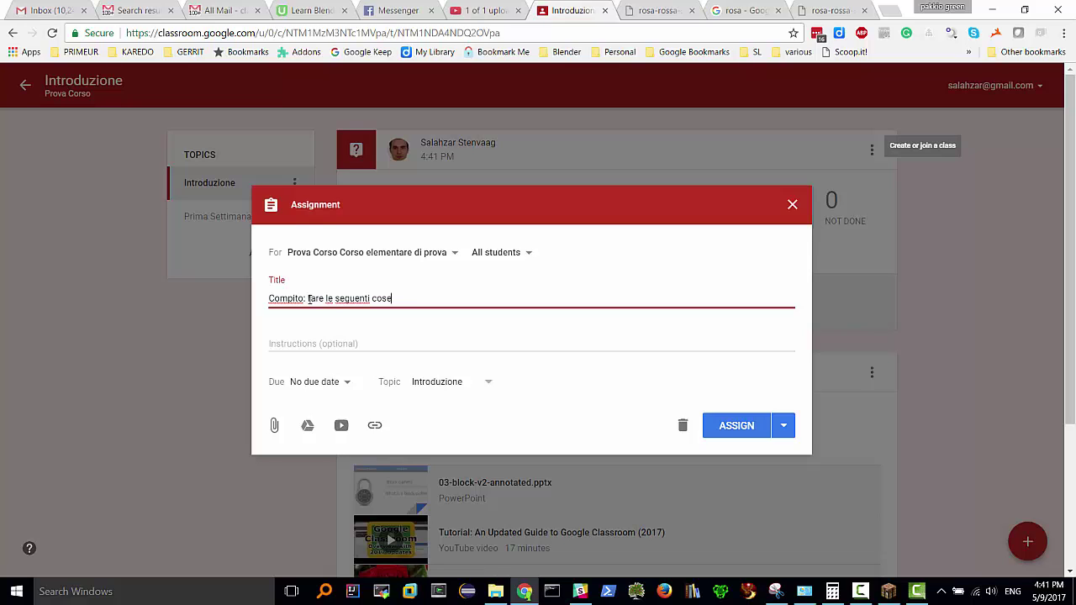
click(294, 341)
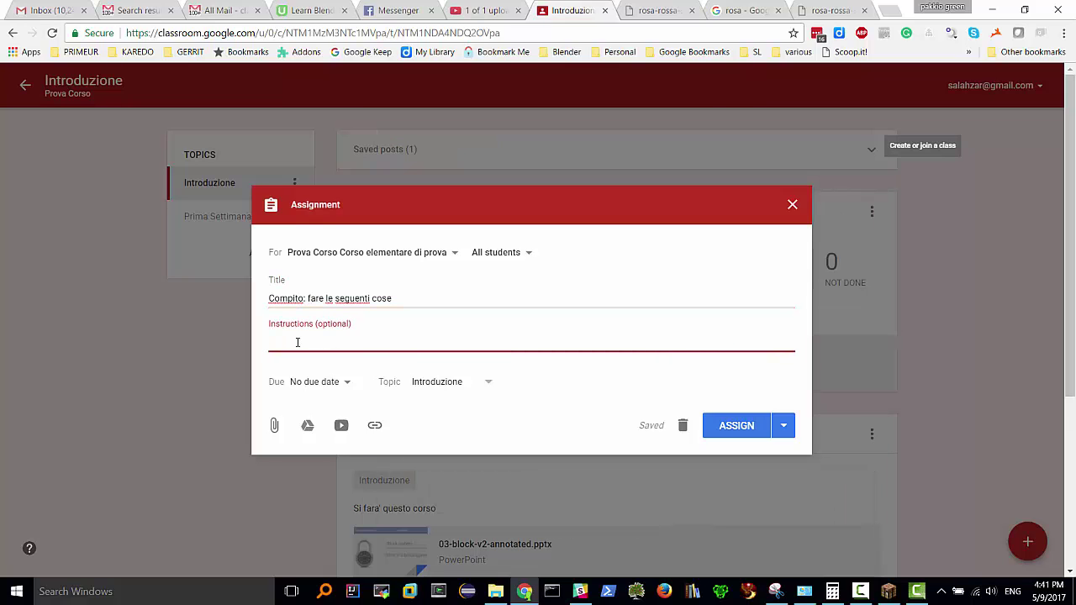
text(istruzioni....)
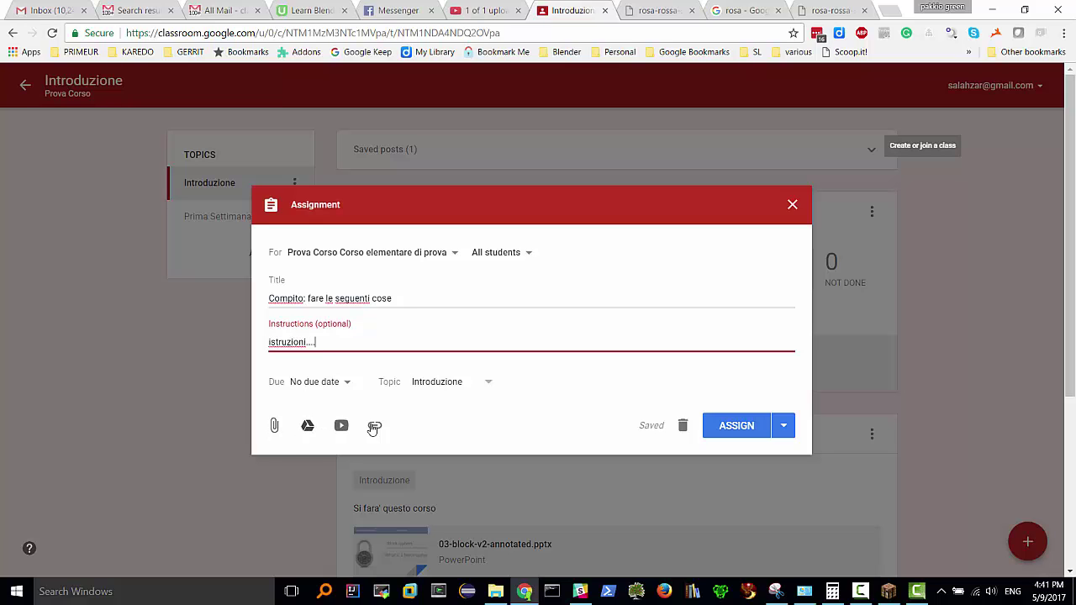
- Set the assignment's due date to May 24, 2017, without a time, and assign it to all students
click(345, 382)
click(348, 431)
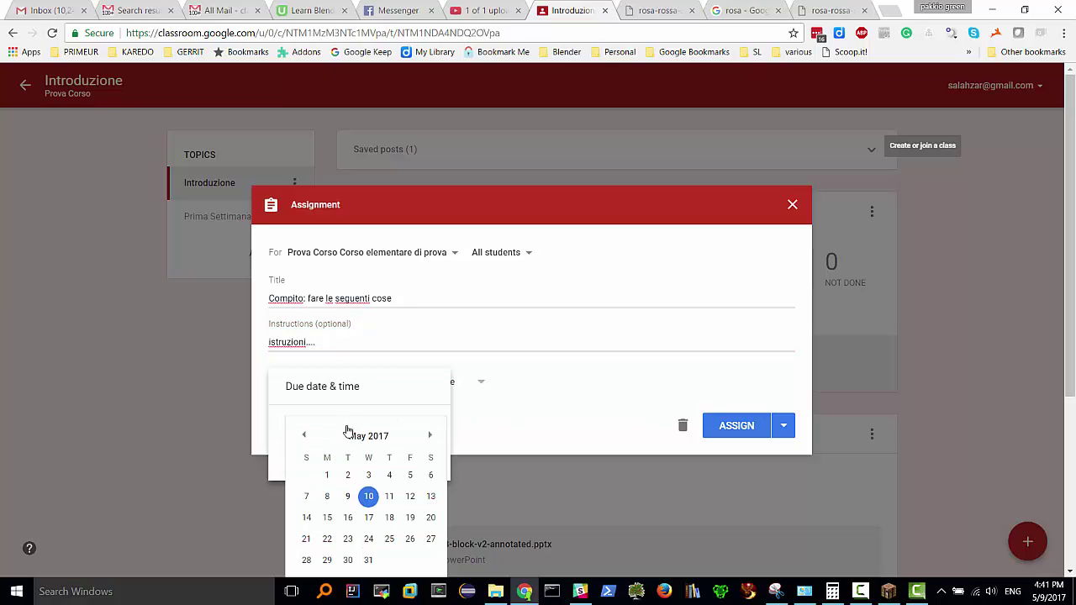
click(368, 538)
click(553, 427)
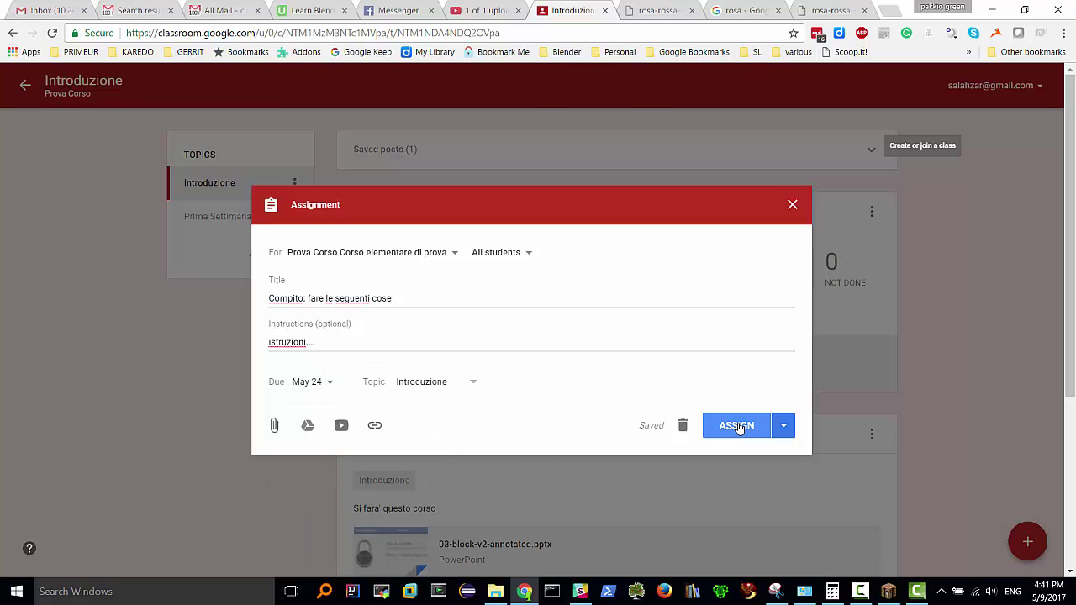
click(783, 426)
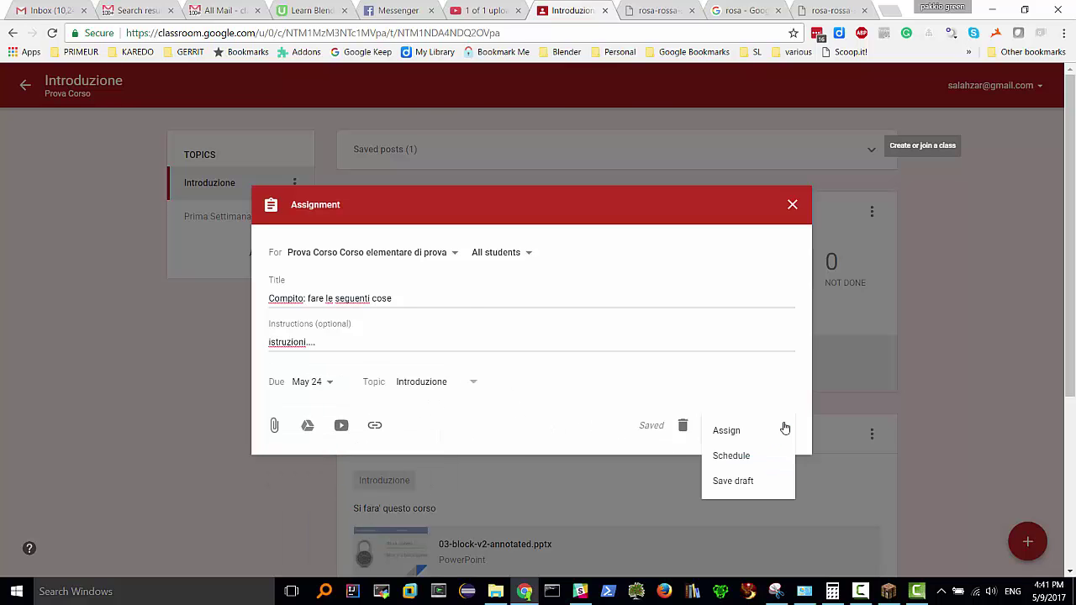
click(769, 380)
click(736, 429)
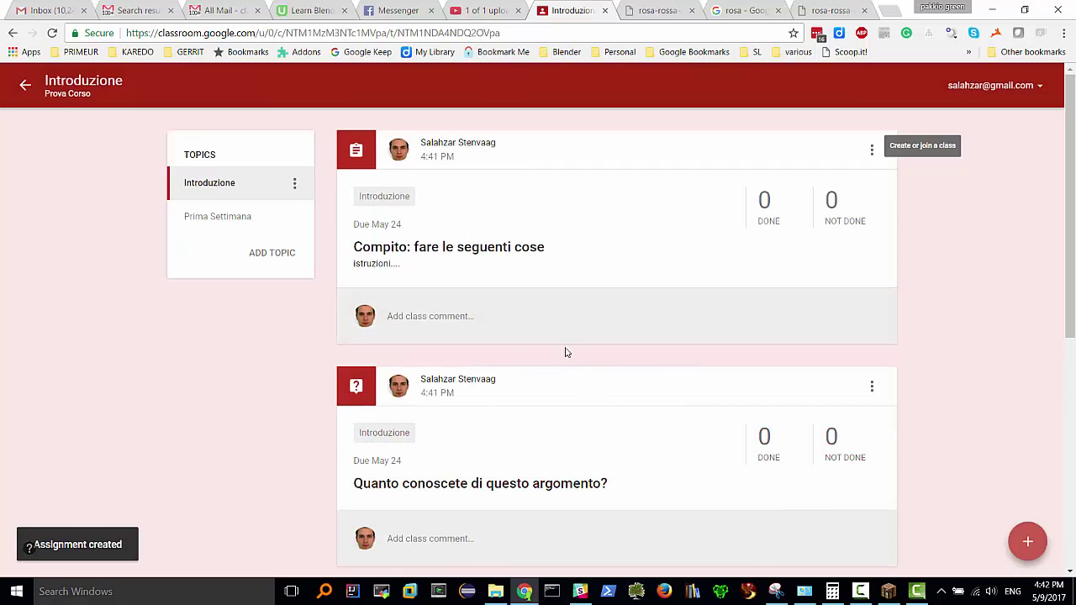
- Create another assignment in the Introduzione topic with the title "compito schedulato"
mouse_move(1036, 544)
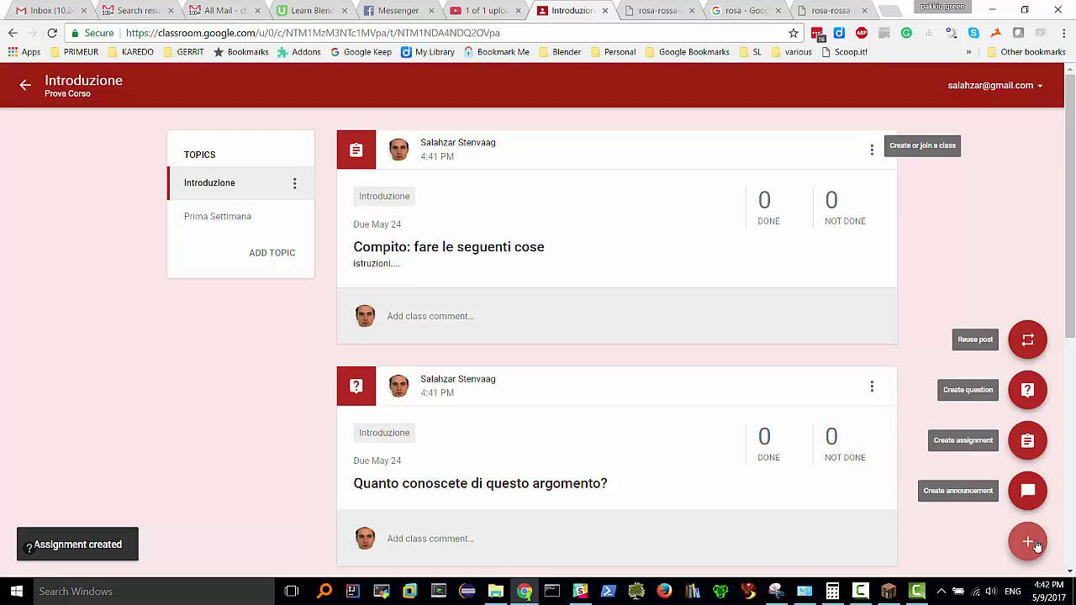
click(1026, 442)
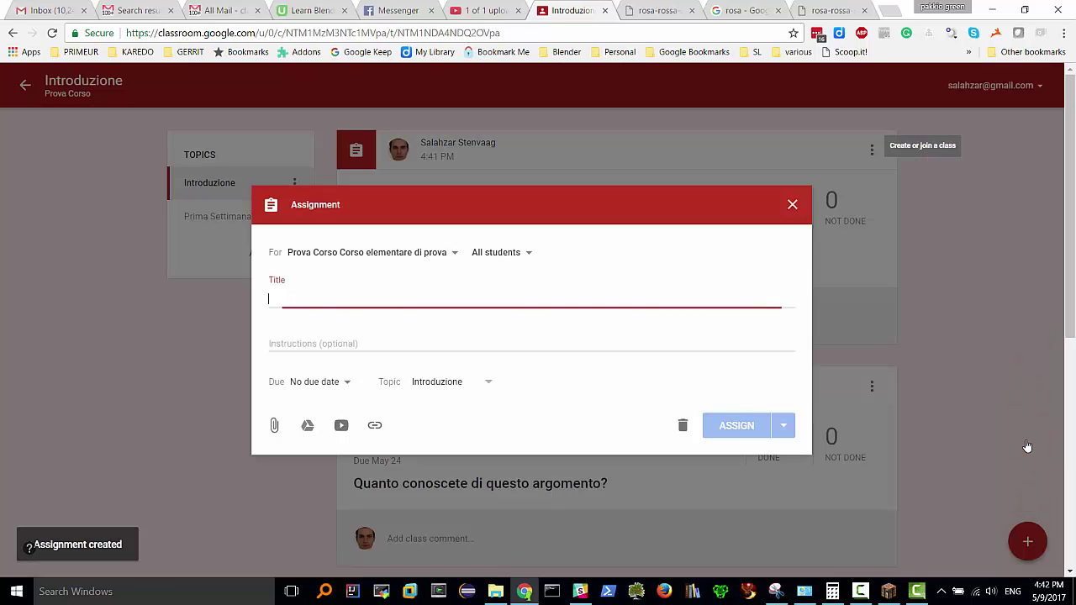
text(sc)
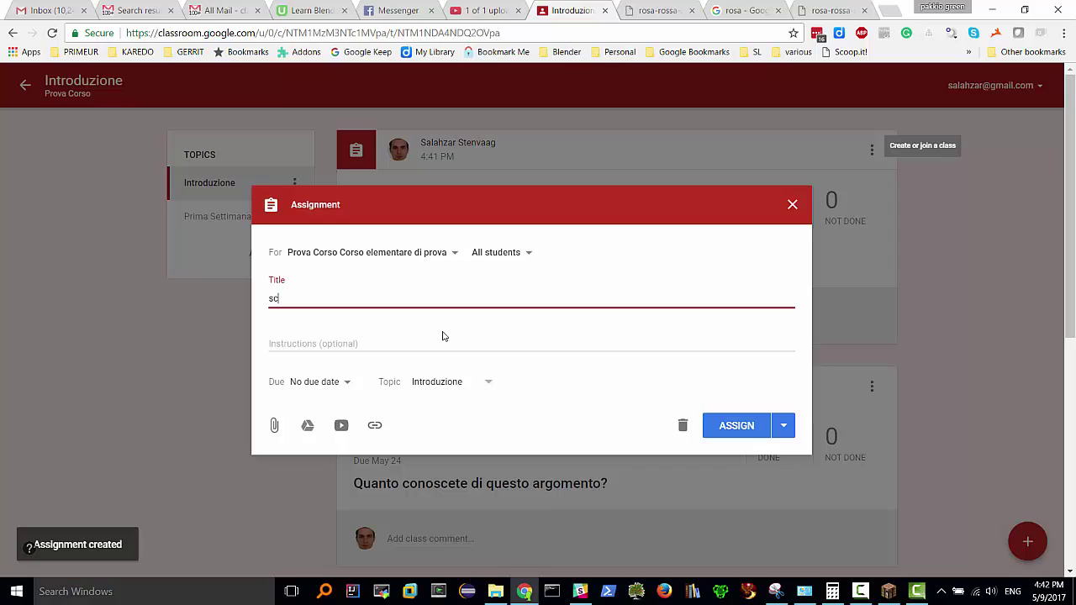
key(BackSpace)
text(compito schedulato)
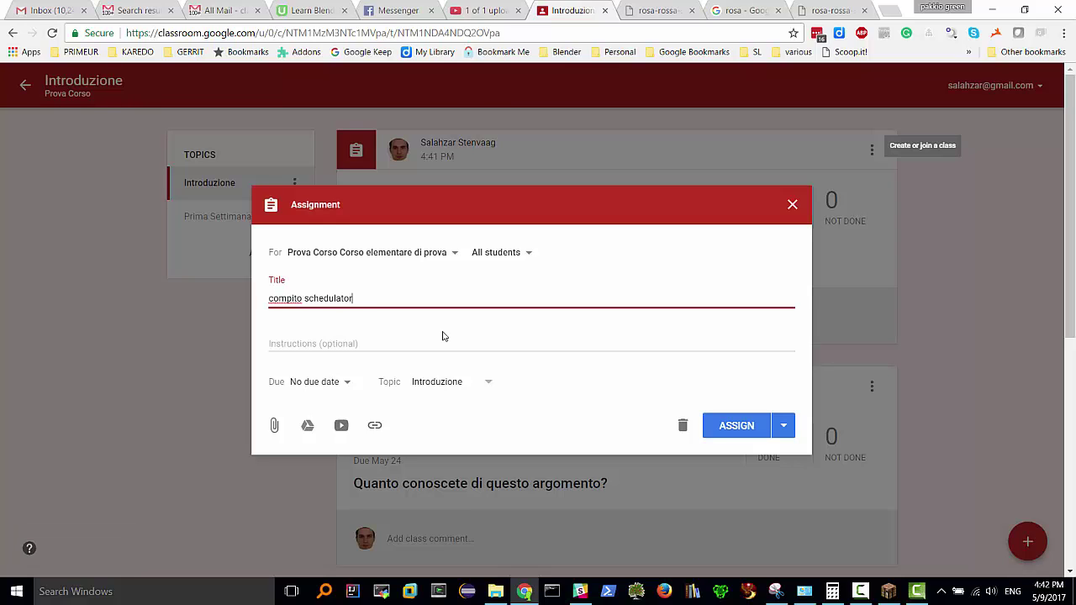
- Set the due date of the "compito schedulato" assignment to May 31, 2017, without a time
click(345, 384)
click(368, 435)
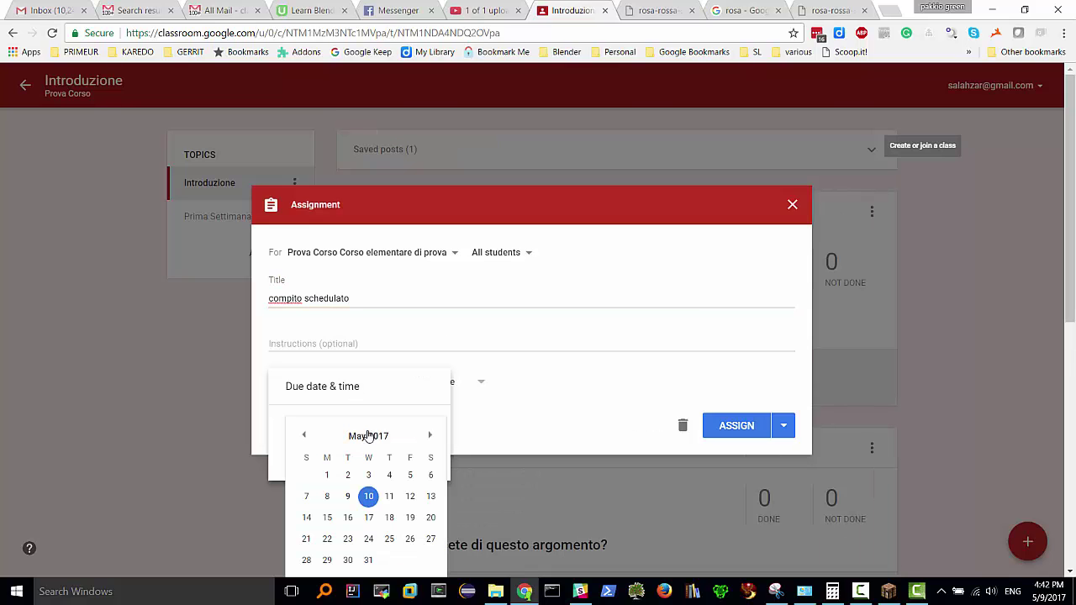
click(367, 558)
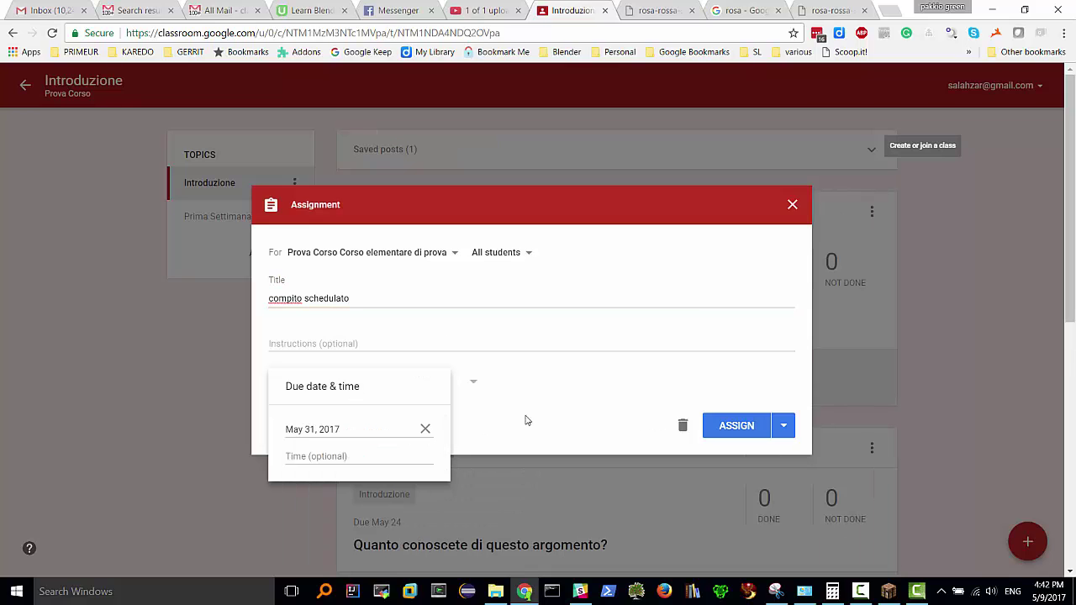
- Check the assignment's scheduling options without scheduling it, and close the assignment, keeping it as a draft
click(782, 426)
click(743, 456)
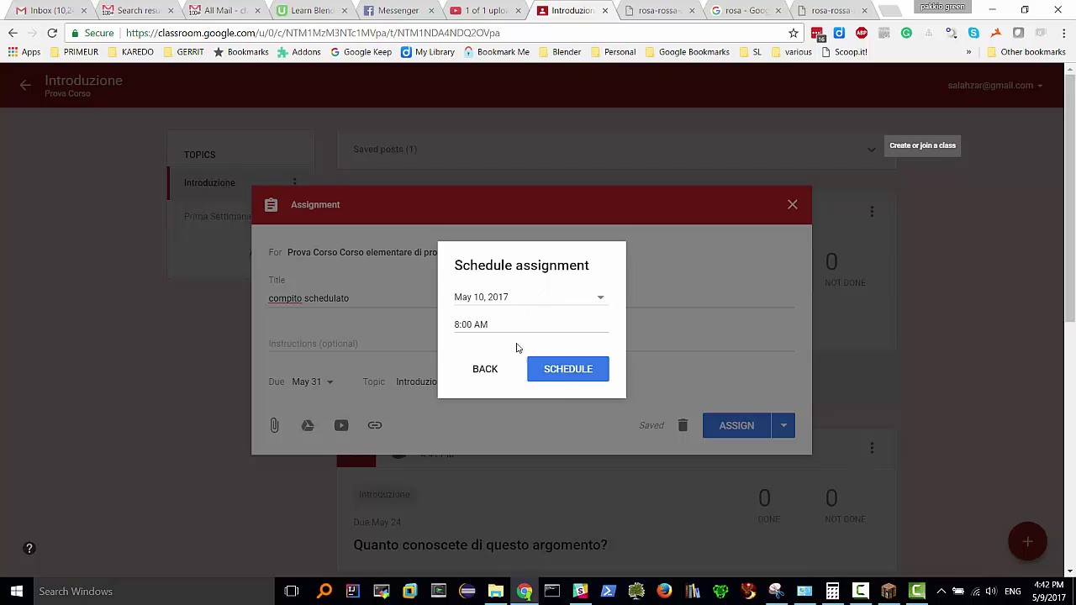
click(483, 374)
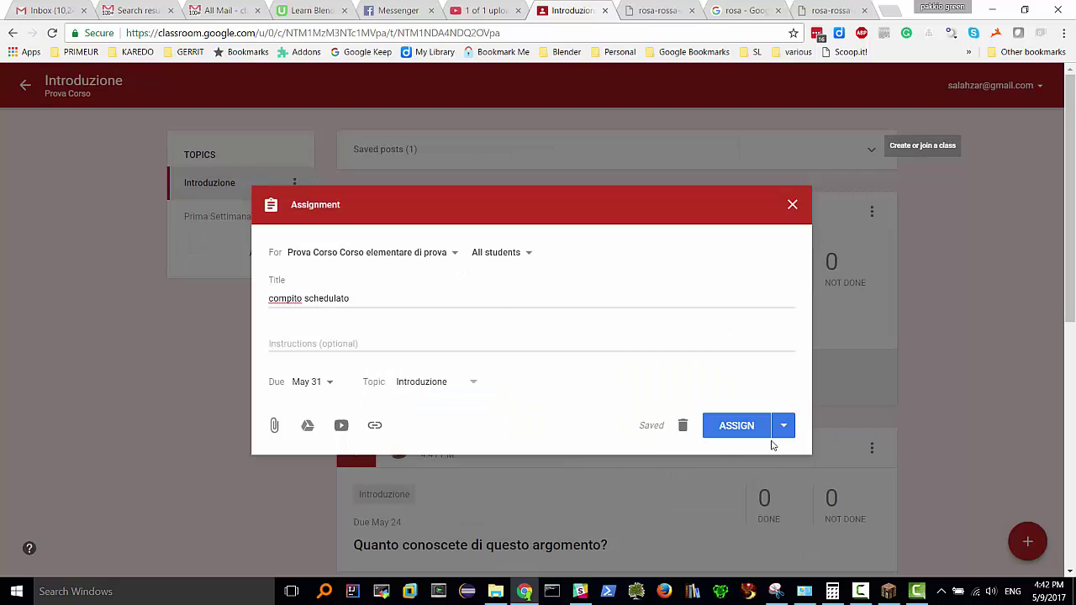
click(792, 205)
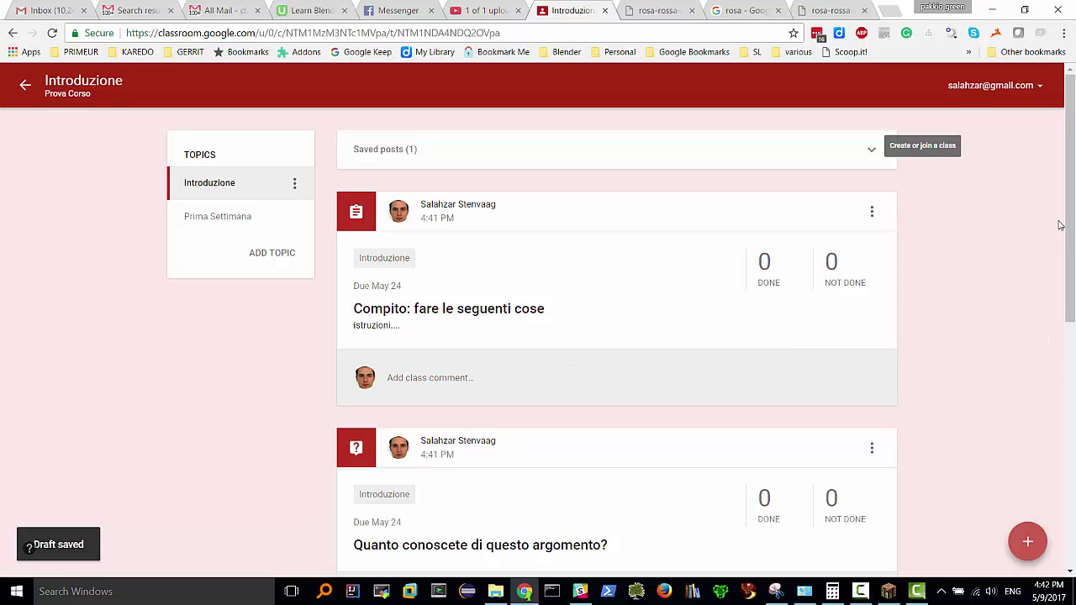
- Look through the posts in the Introduzione topic and open the student work for "Compito: fare le seguenti cose"
scroll(1074, 291, down, 1)
scroll(1073, 292, down, 1)
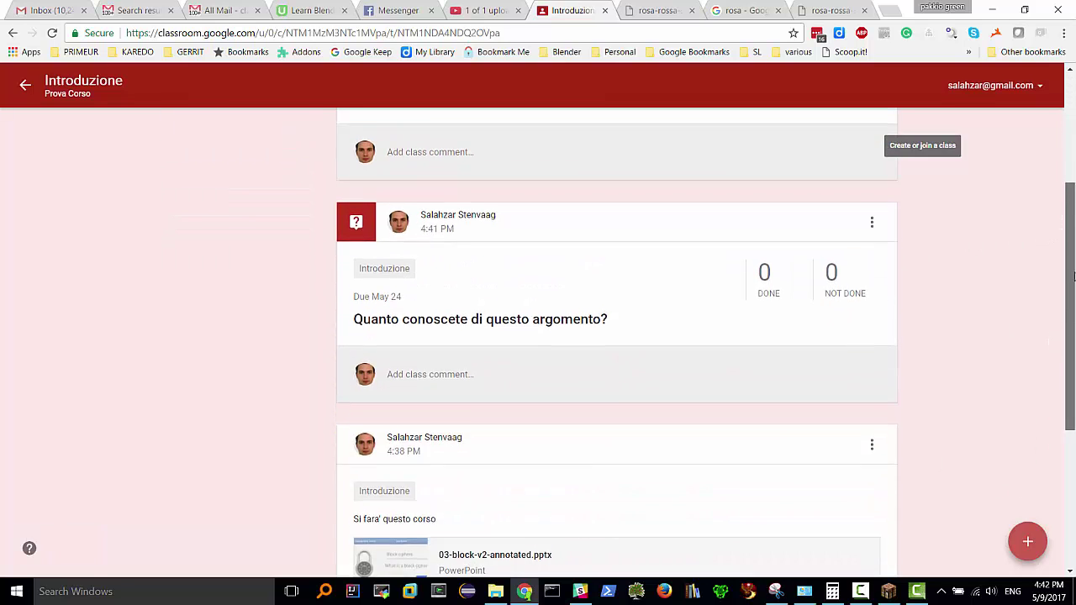
scroll(1073, 244, up, 3)
scroll(1074, 192, down, 1)
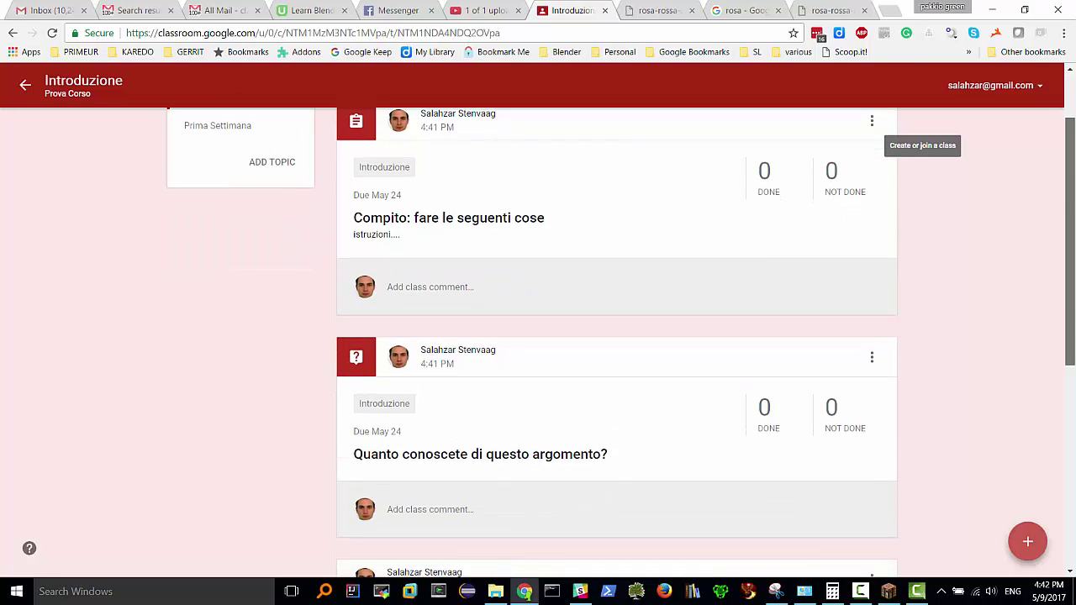
scroll(1074, 191, up, 1)
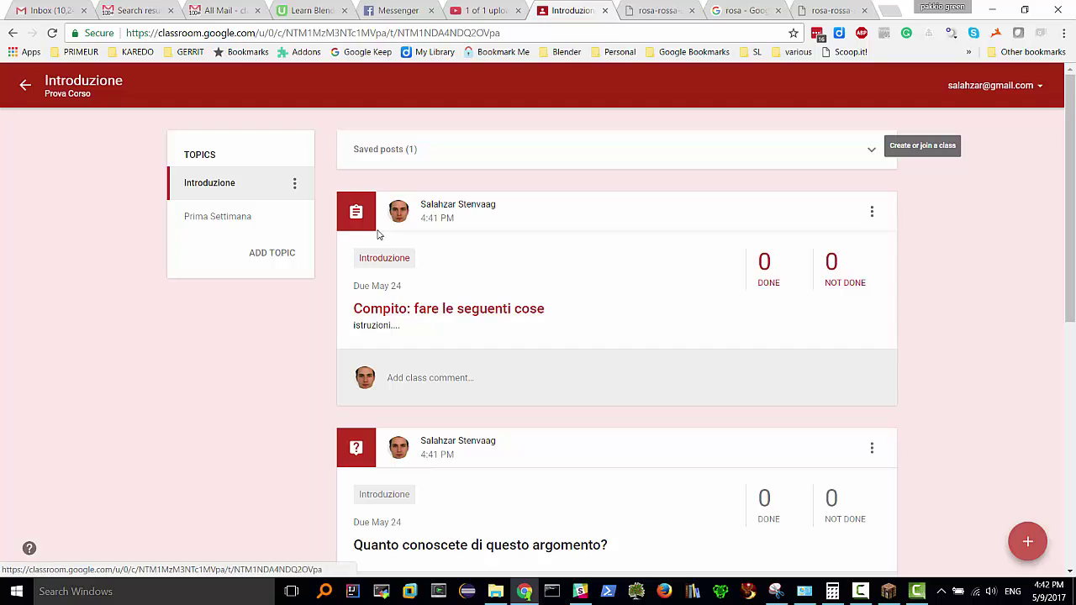
click(424, 310)
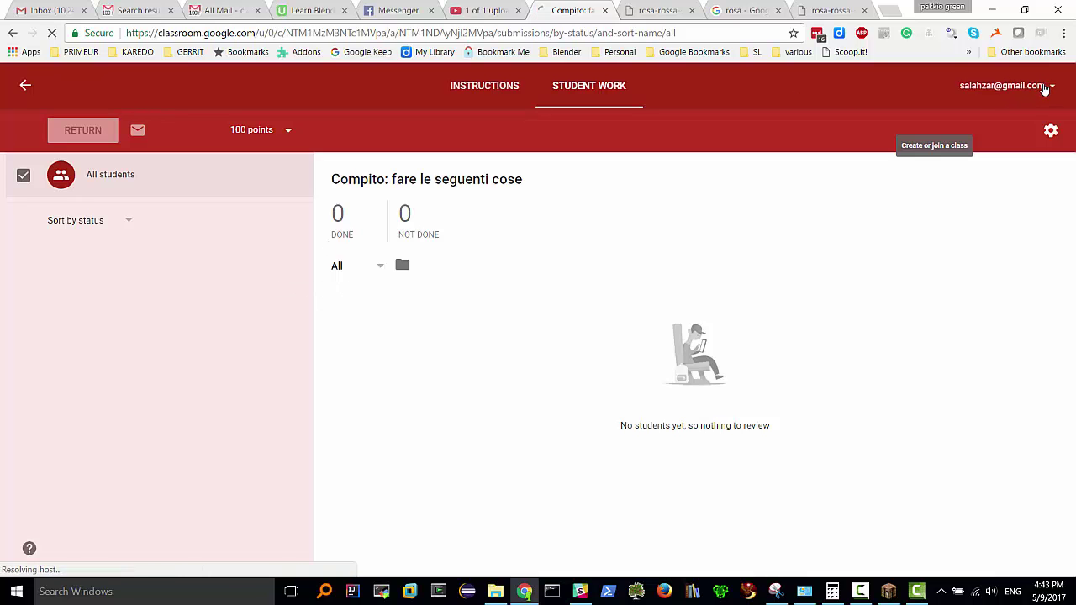
- Switch to another Google account to view its classes, and return to the default teacher account
click(1042, 88)
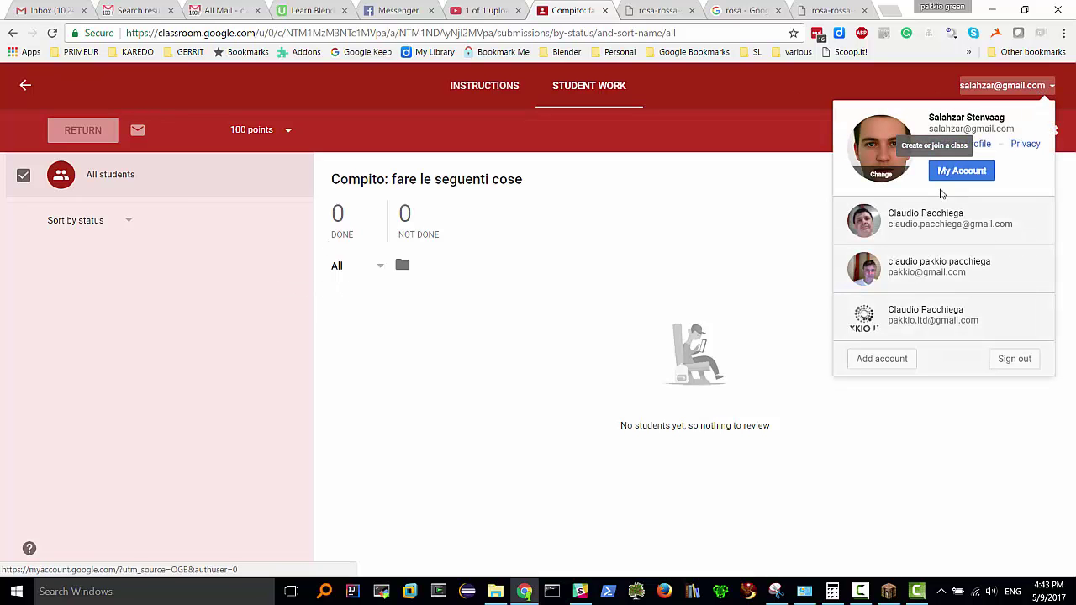
click(923, 231)
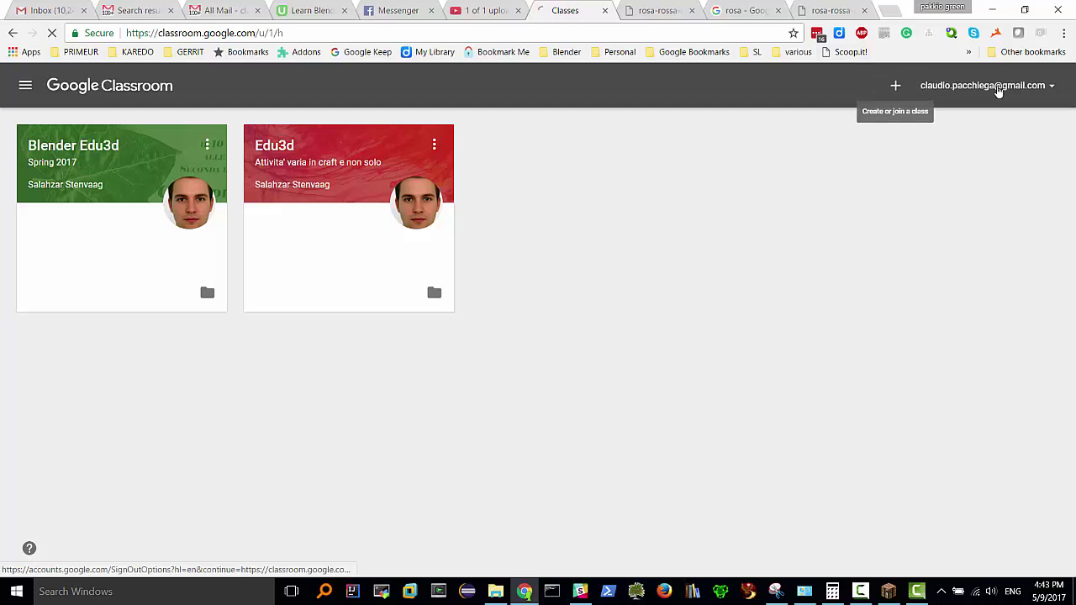
click(996, 87)
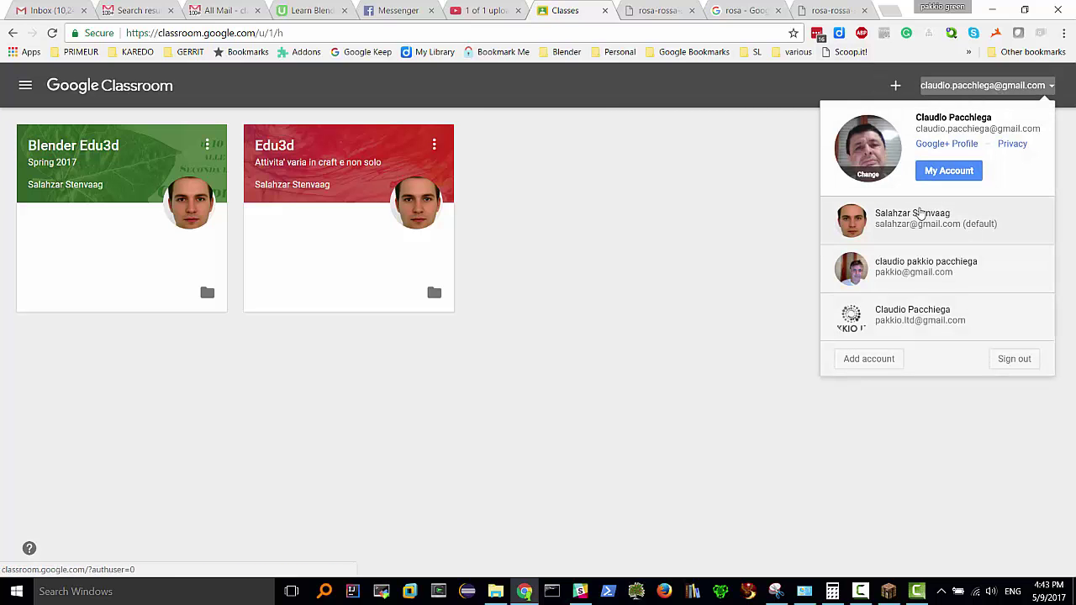
click(914, 217)
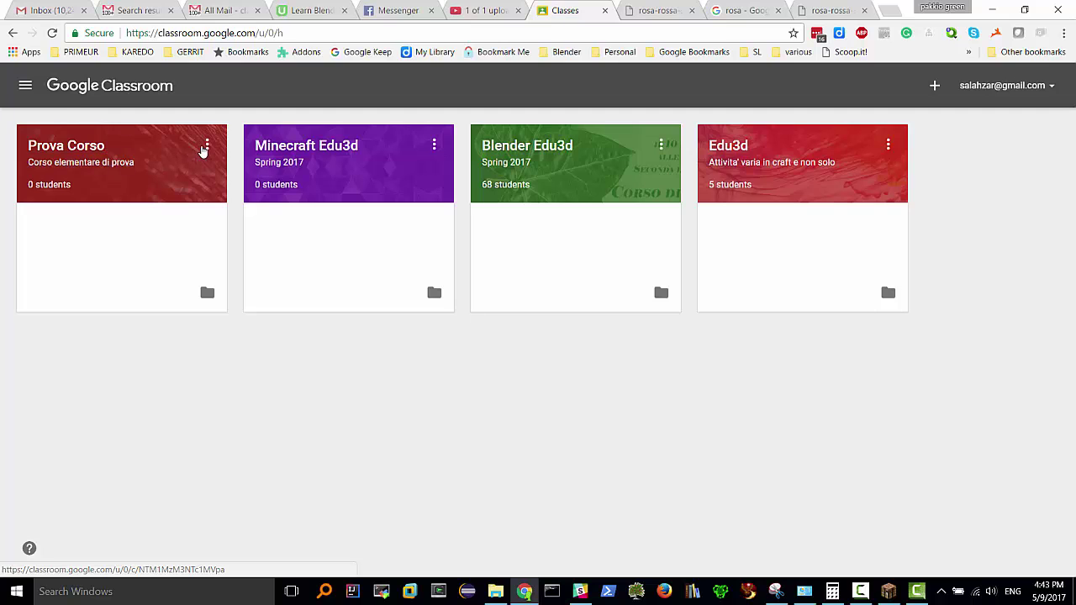
- Open the Prova Corso class from the class list and look over its stream
click(207, 146)
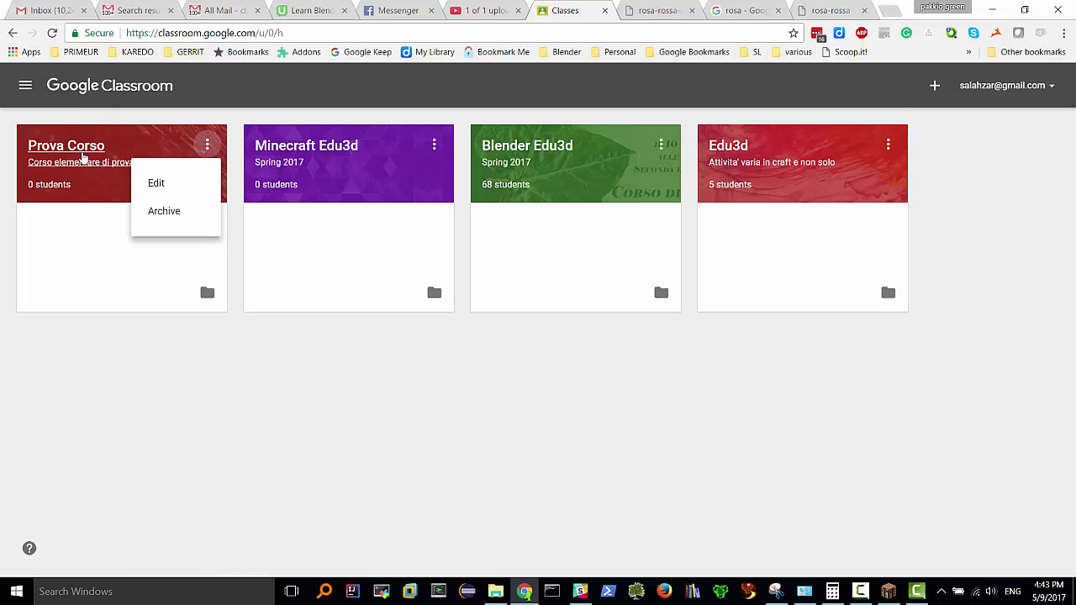
click(76, 145)
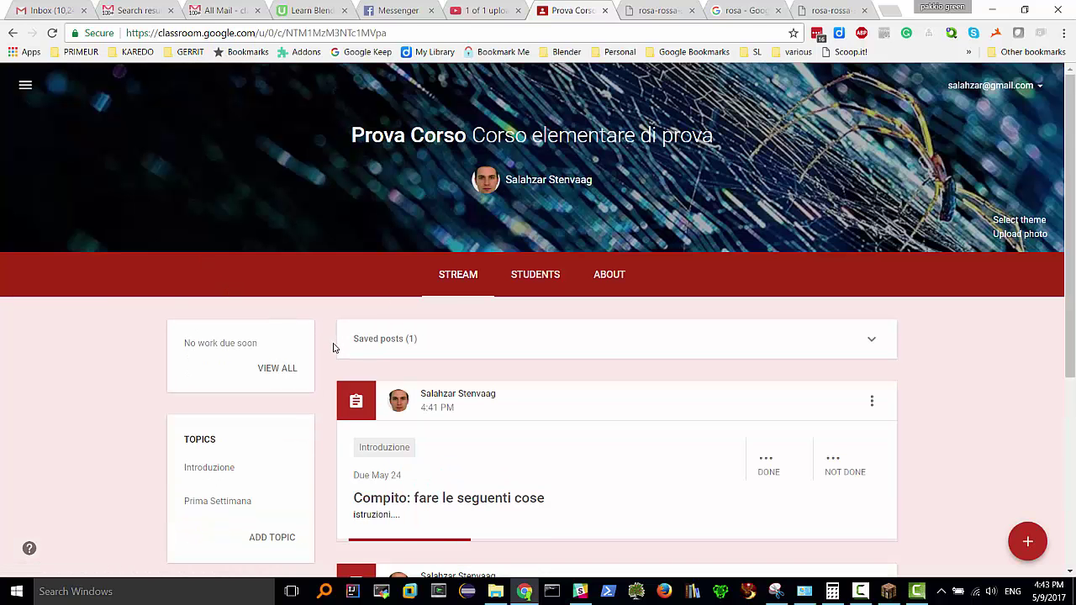
scroll(411, 359, down, 3)
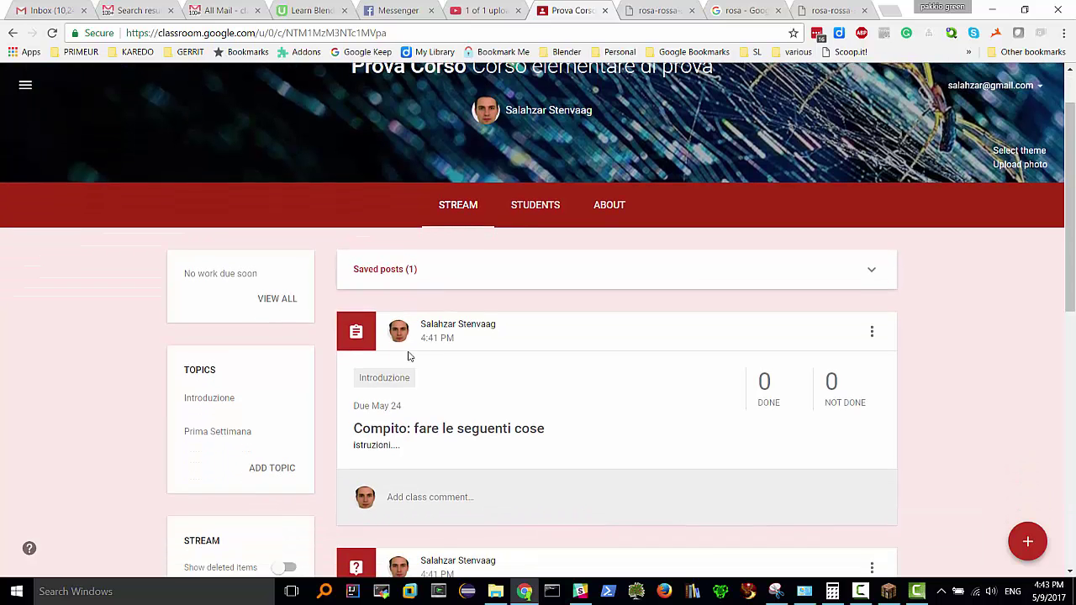
scroll(401, 359, up, 3)
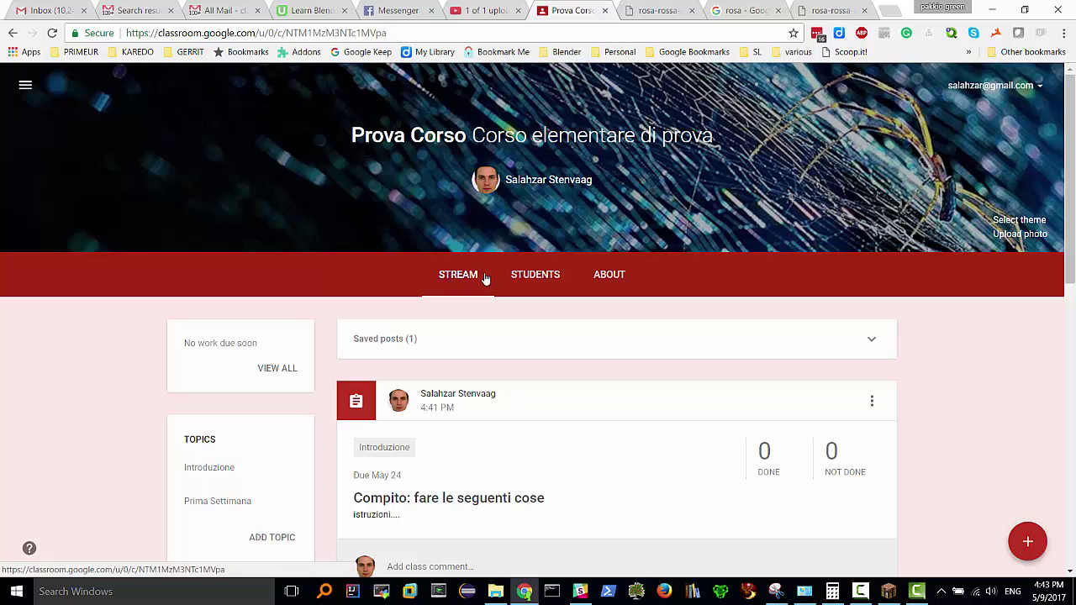
- Examine the navigation entries, the saved drafts and the About page of the class, and return to its stream
click(25, 86)
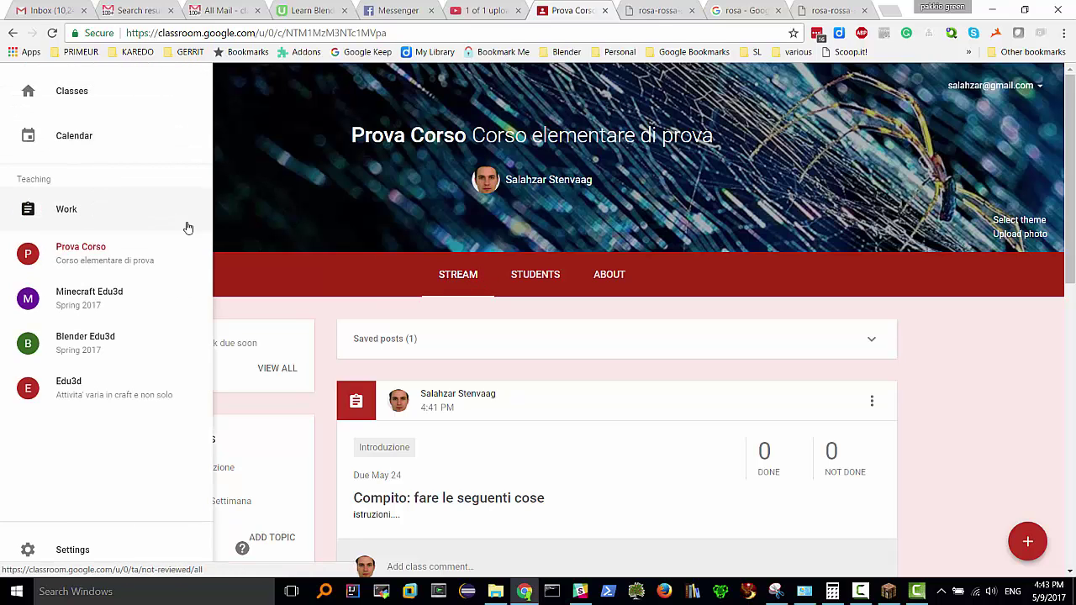
click(496, 355)
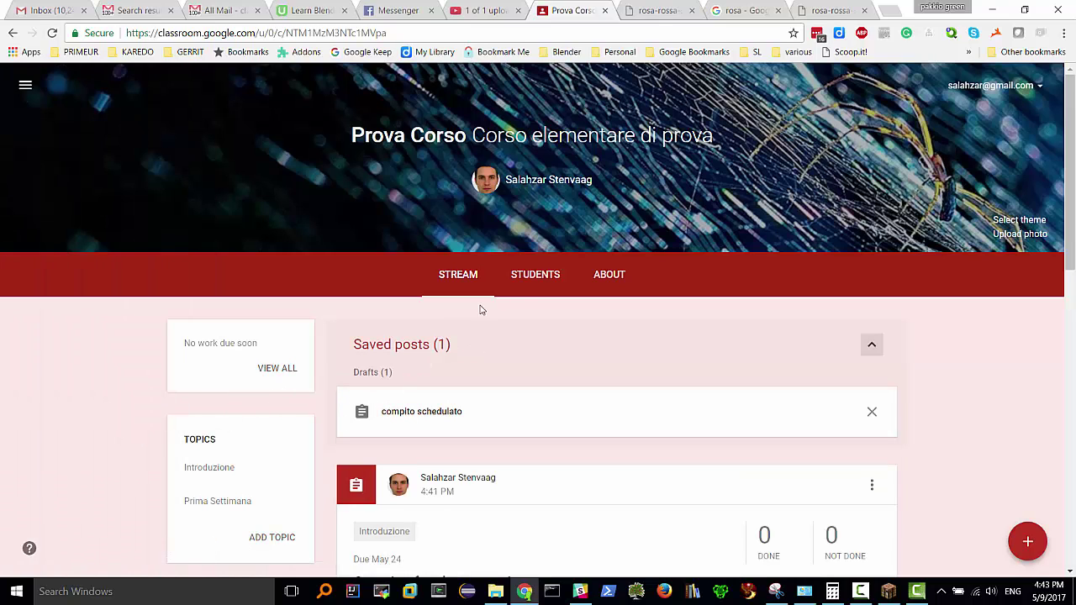
click(606, 278)
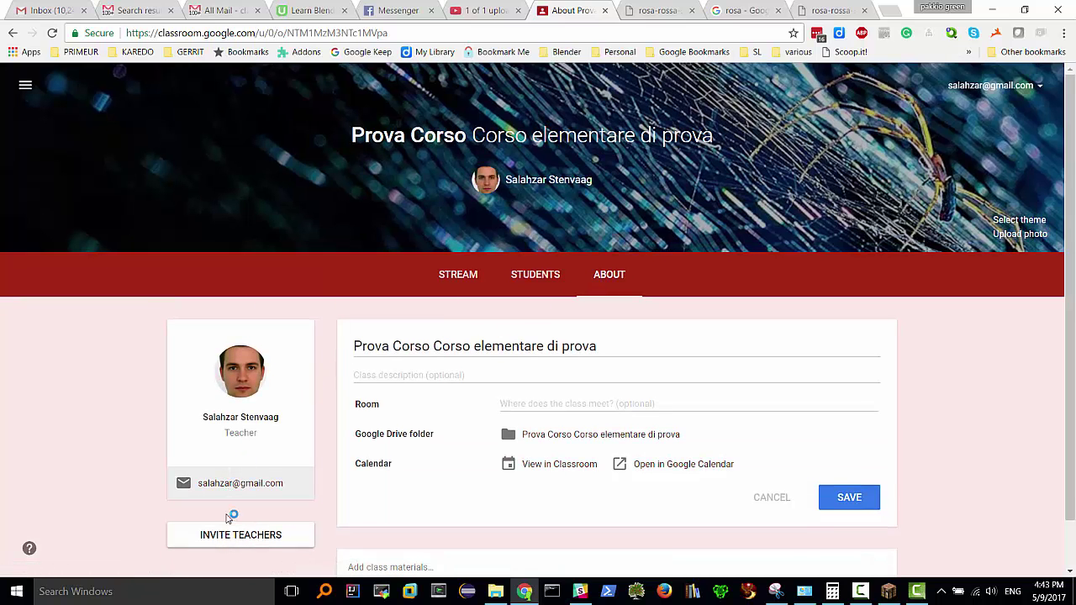
scroll(252, 491, down, 1)
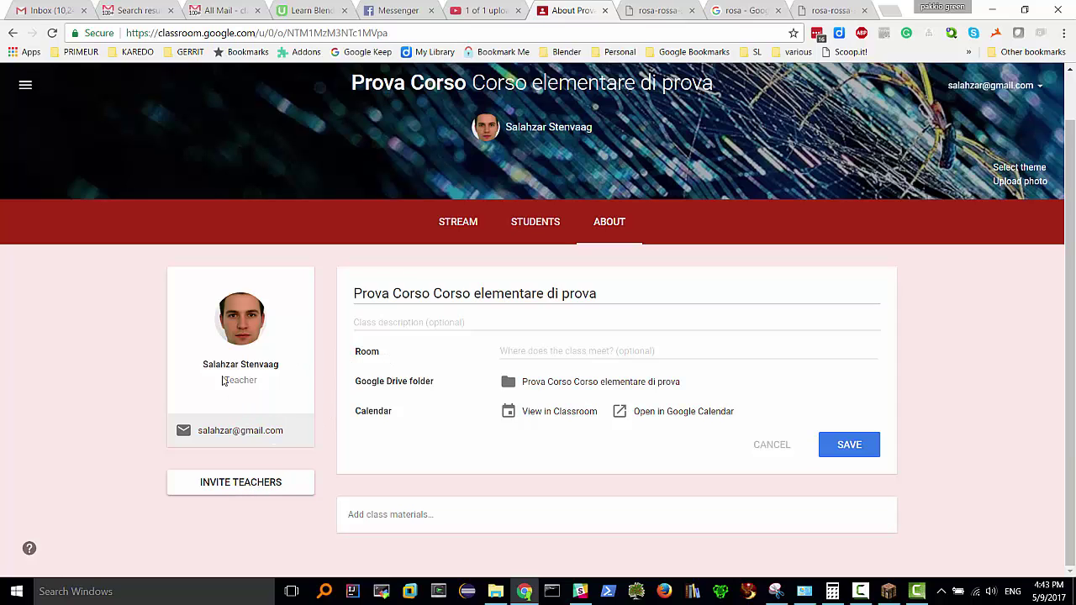
click(461, 227)
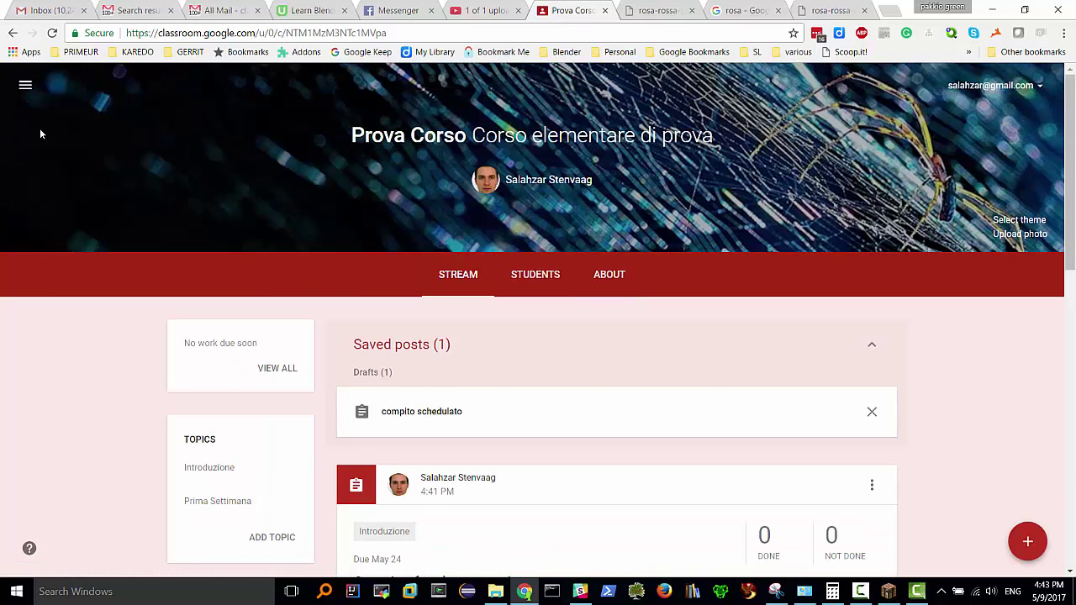
- View the class details on the About page of Prova Corso and go back to look over its stream
click(608, 276)
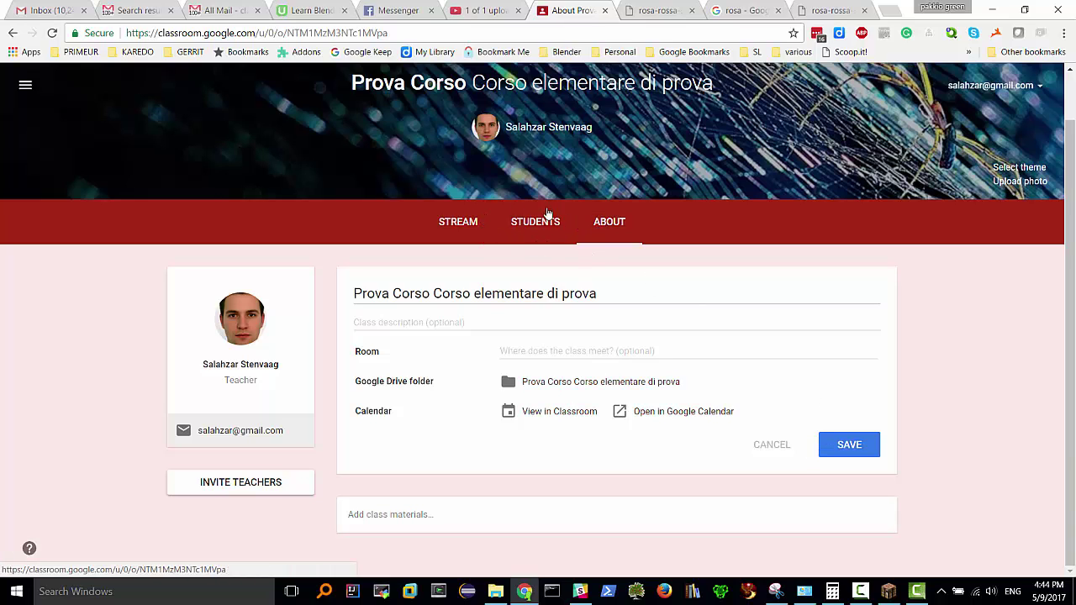
click(39, 84)
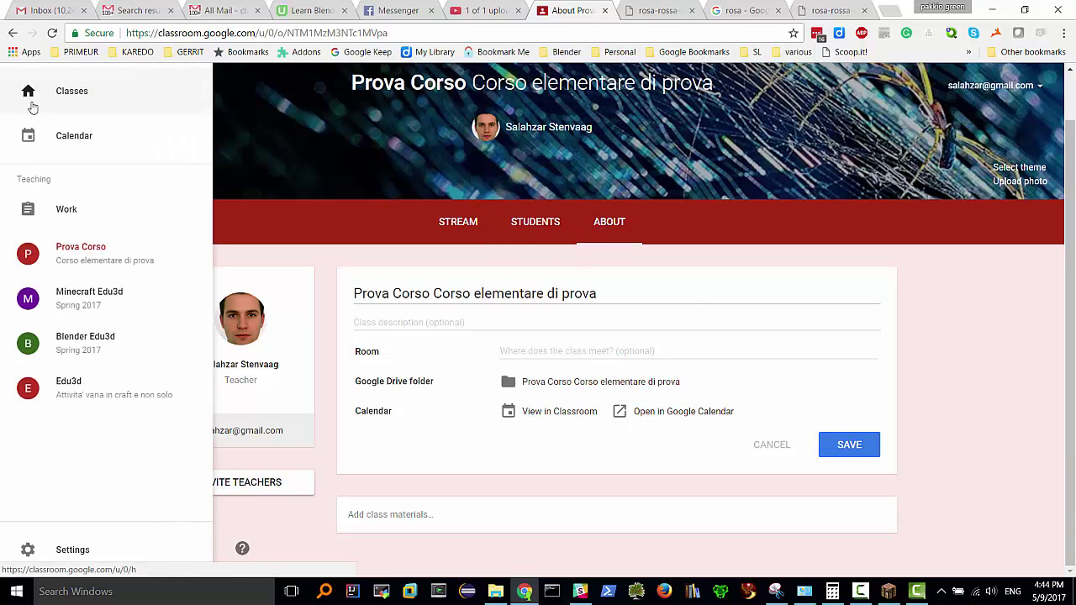
click(80, 255)
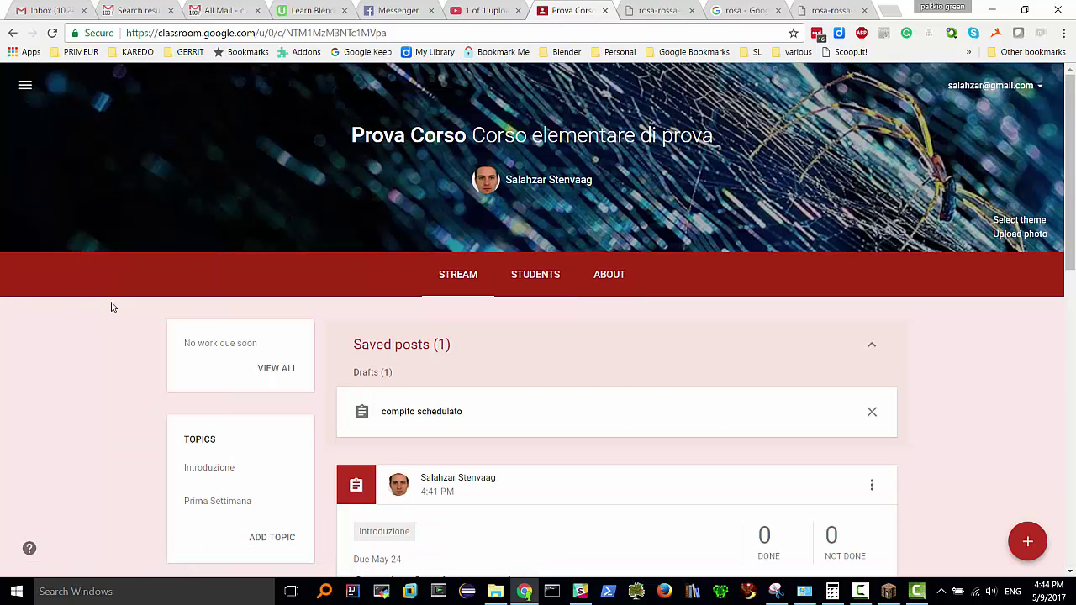
scroll(93, 317, down, 2)
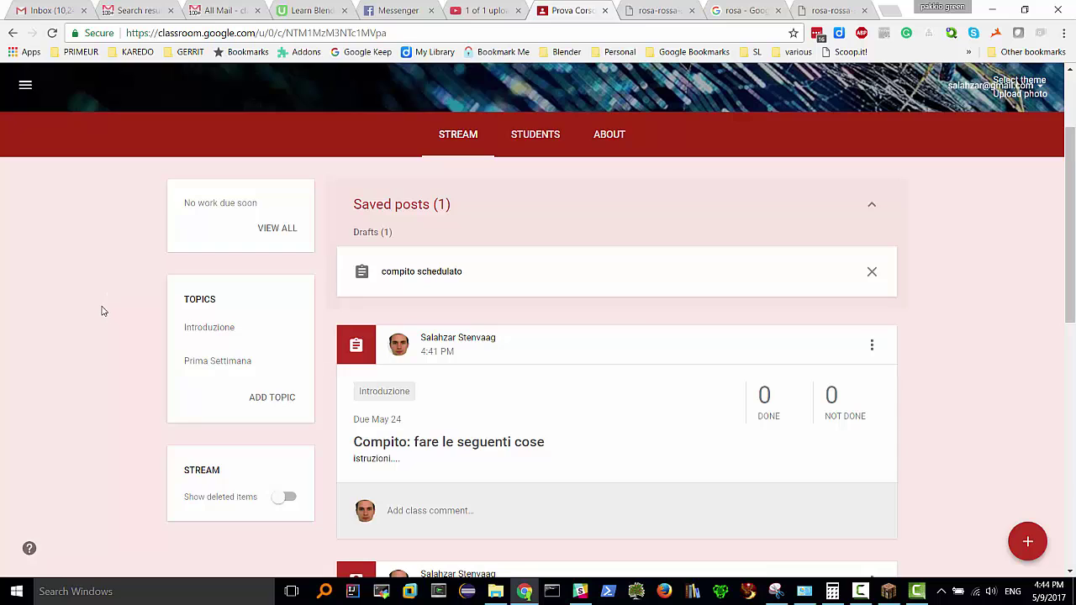
scroll(113, 291, up, 2)
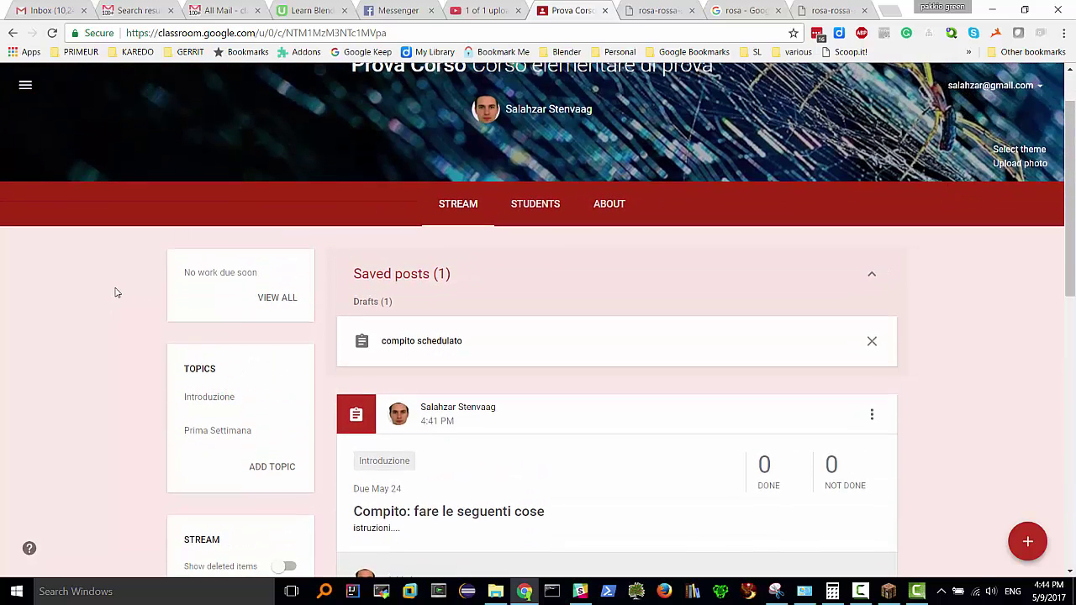
- View all work to review for Prova Corso and return to the class stream
click(272, 300)
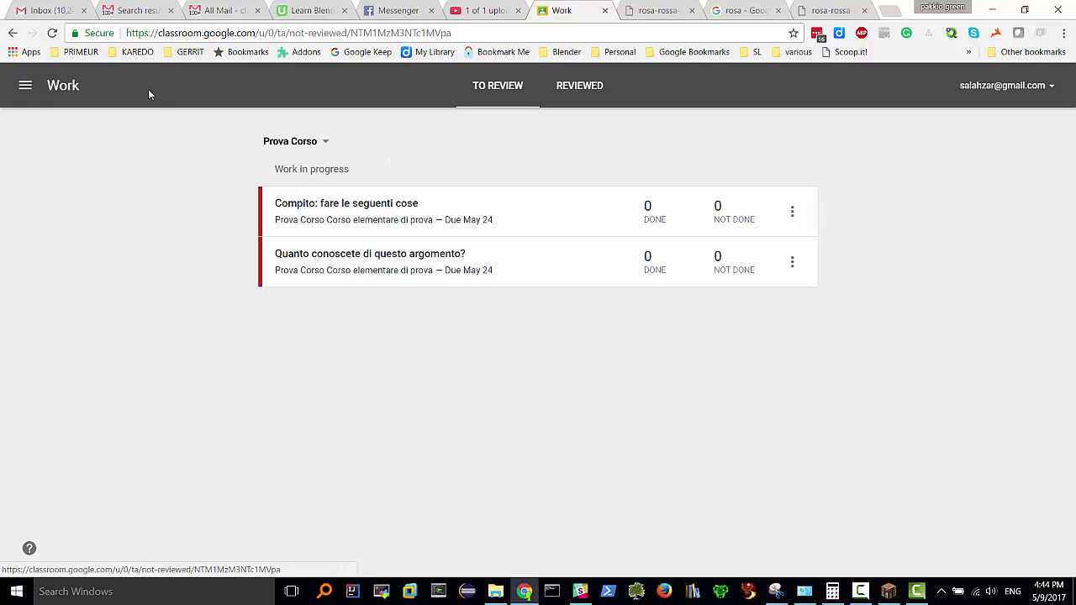
click(26, 87)
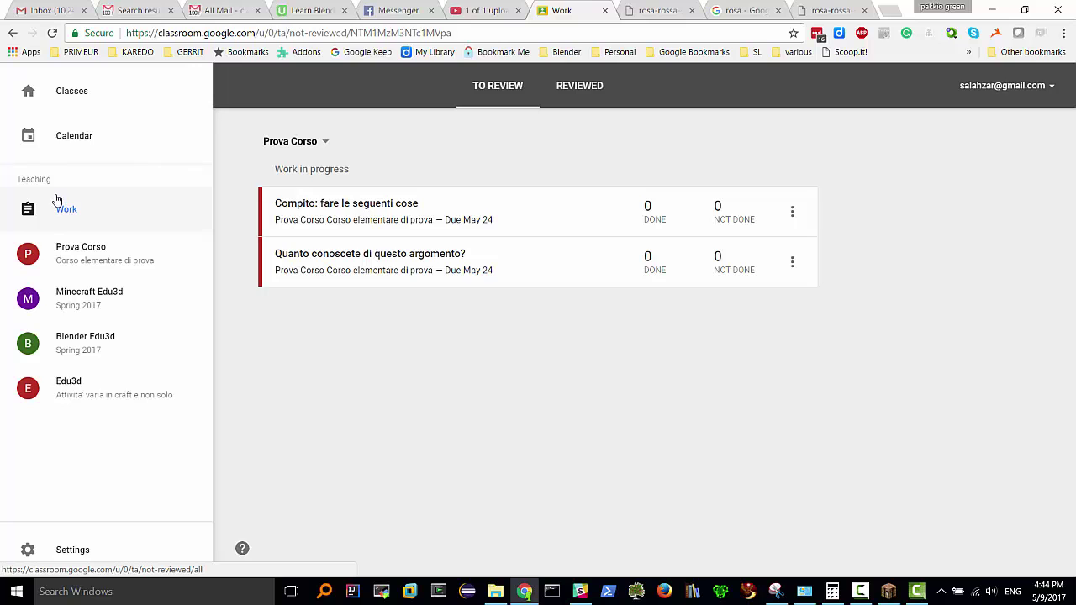
click(80, 248)
click(461, 277)
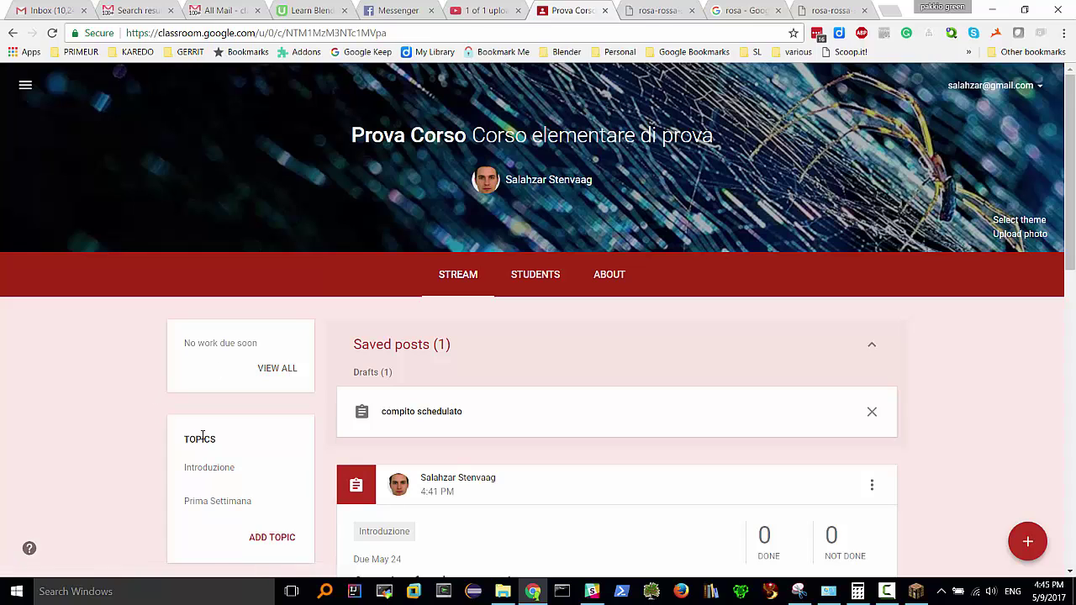
- Copy the class code from the Students page of Prova Corso
click(534, 282)
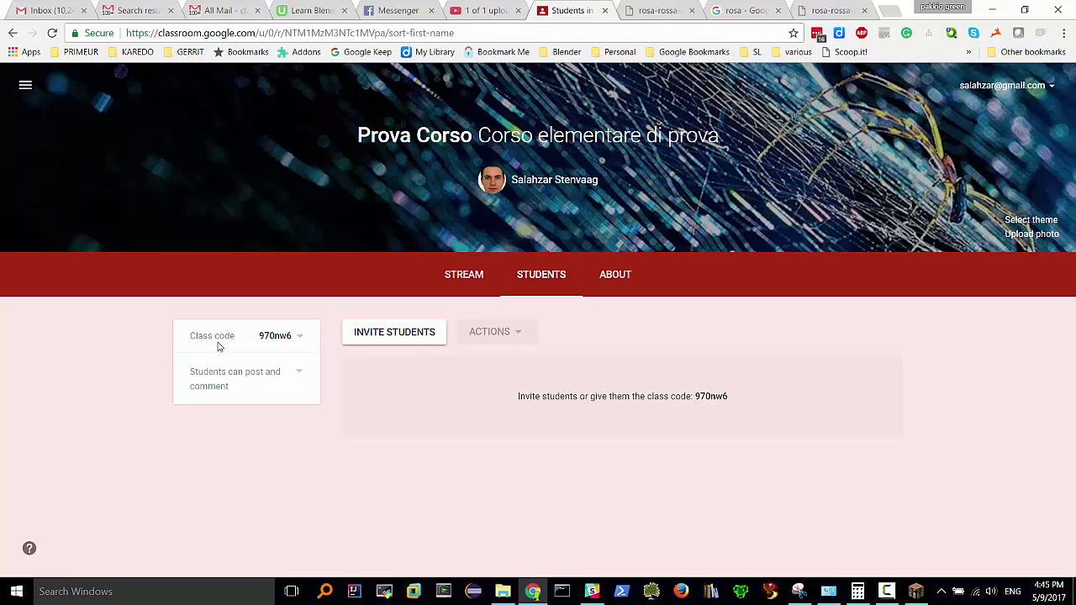
click(300, 338)
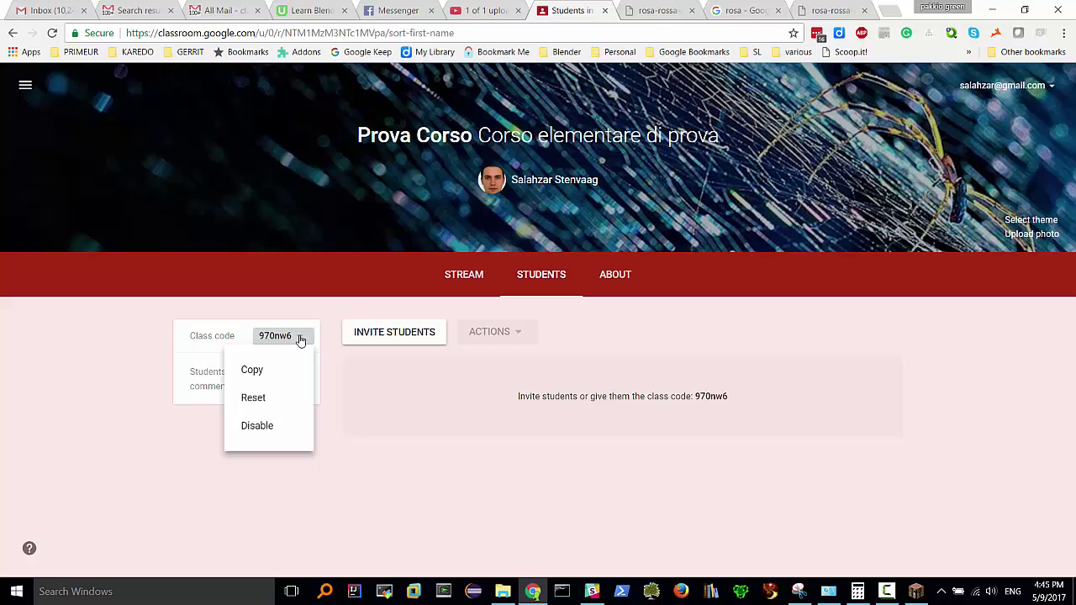
click(249, 371)
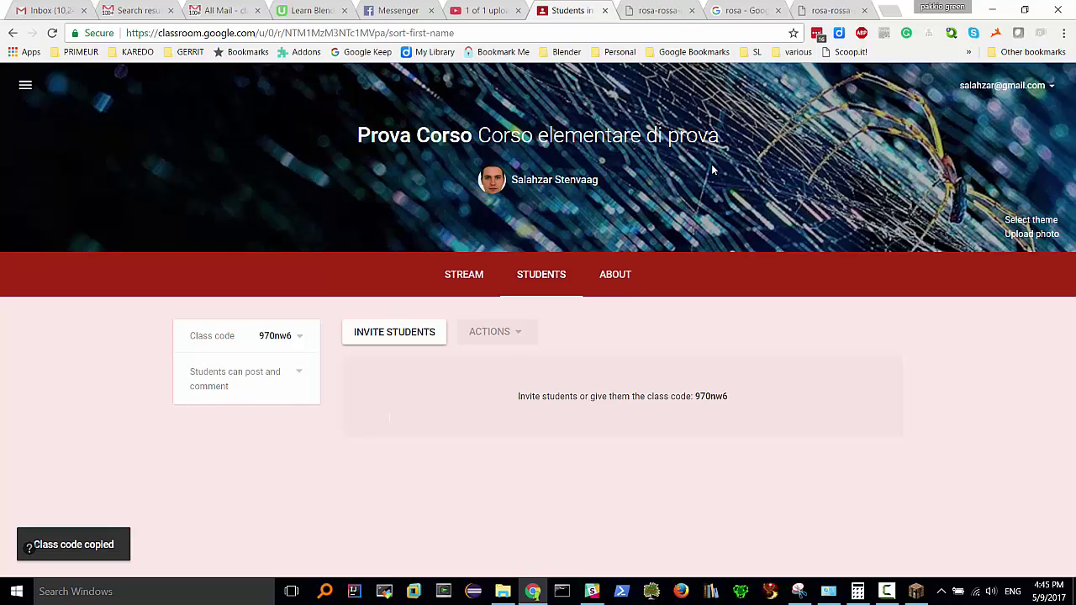
- Search the web for "google classroom" in the rose image's browser tab and open the Google Classroom site
click(656, 13)
click(418, 35)
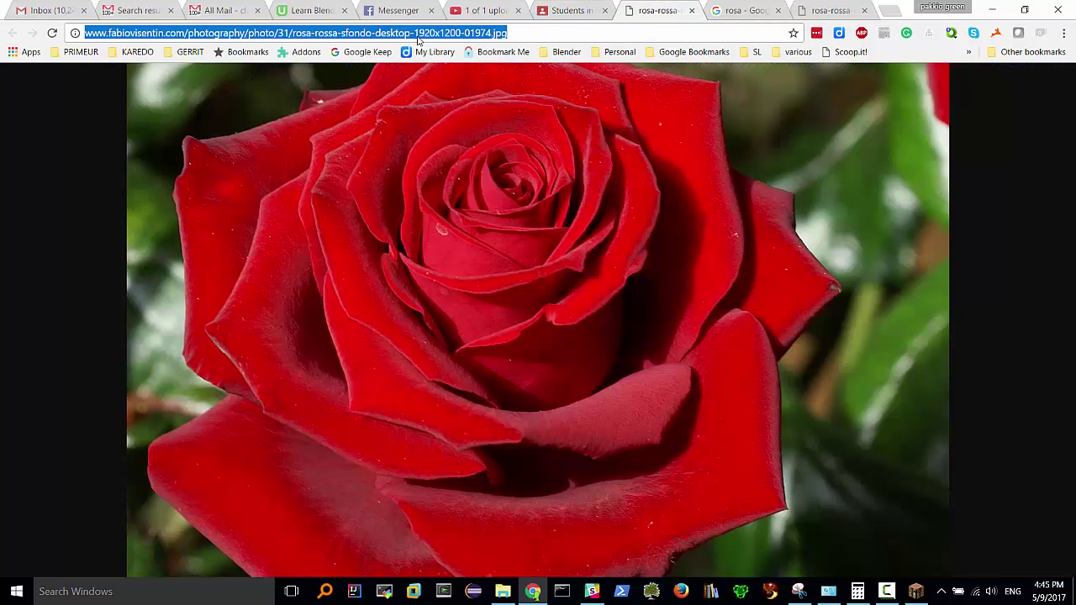
text(google class)
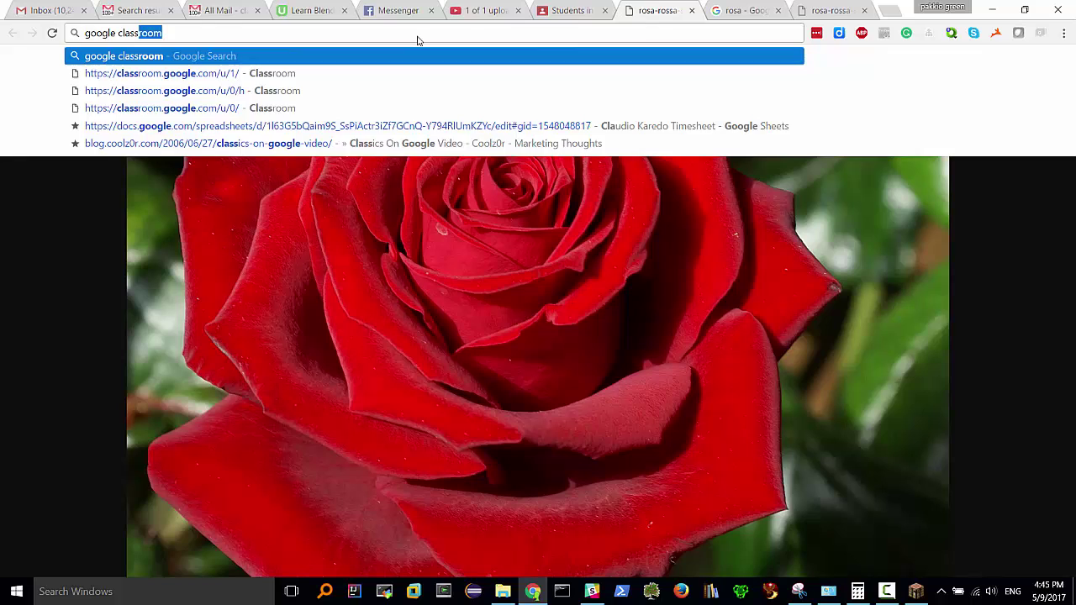
key(Return)
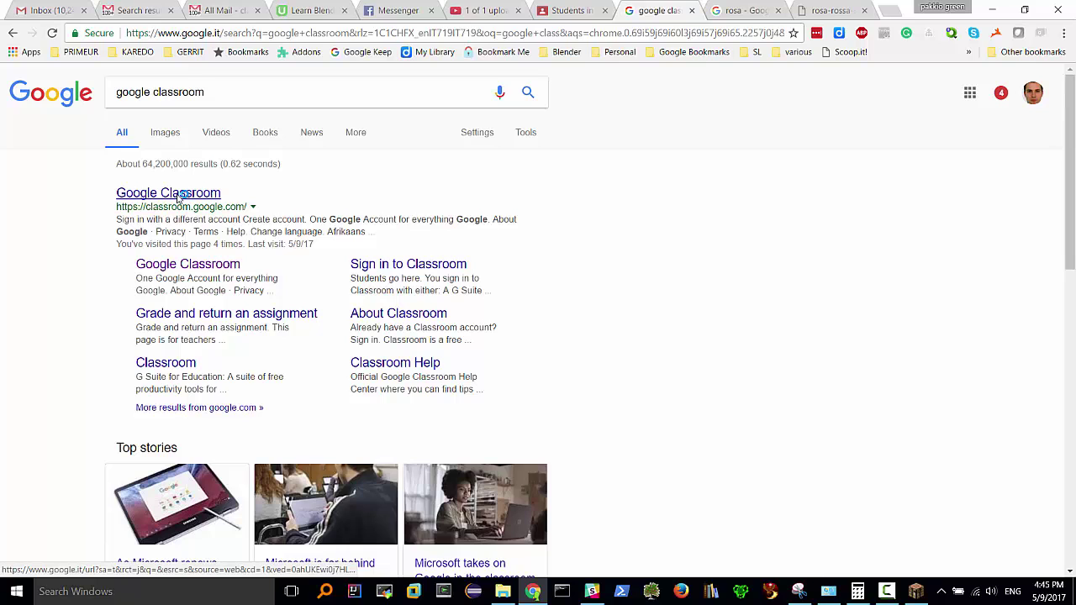
click(178, 194)
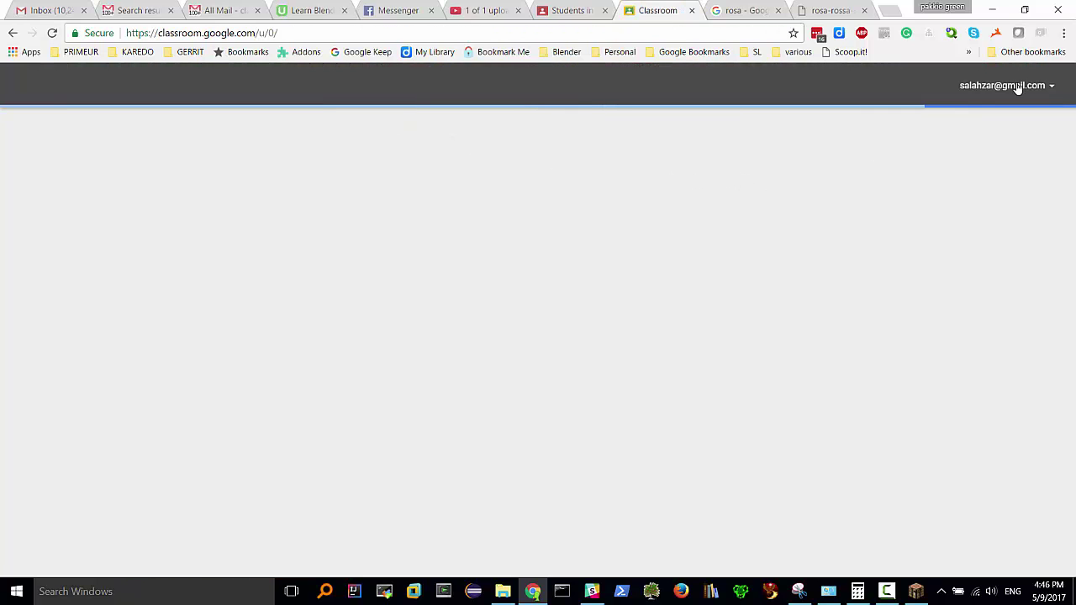
- Switch to the second Google account and join the Prova Corso class by pasting the copied class code
click(1016, 86)
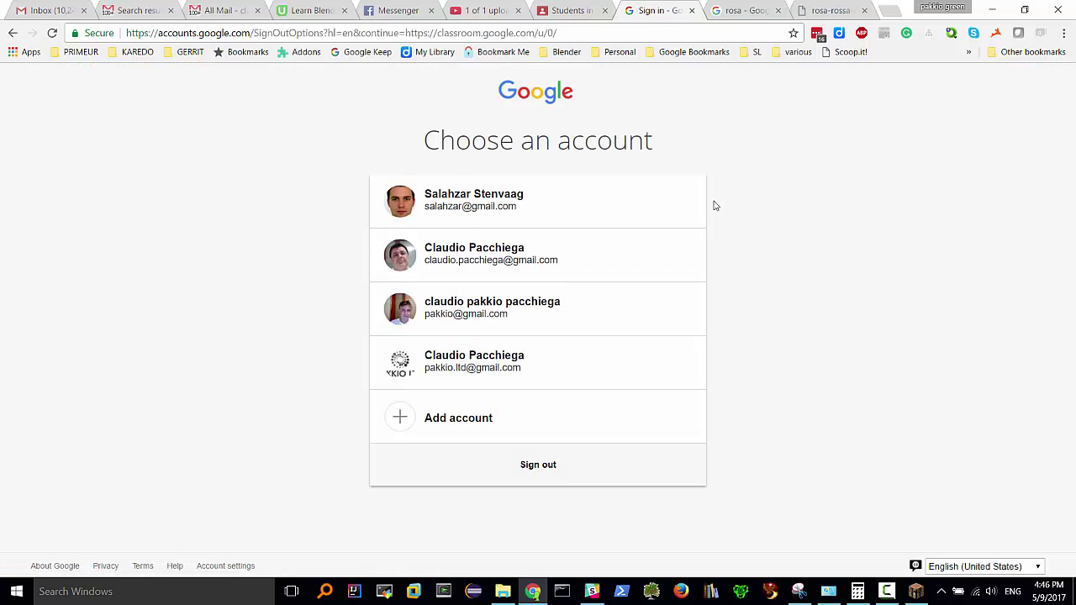
click(494, 252)
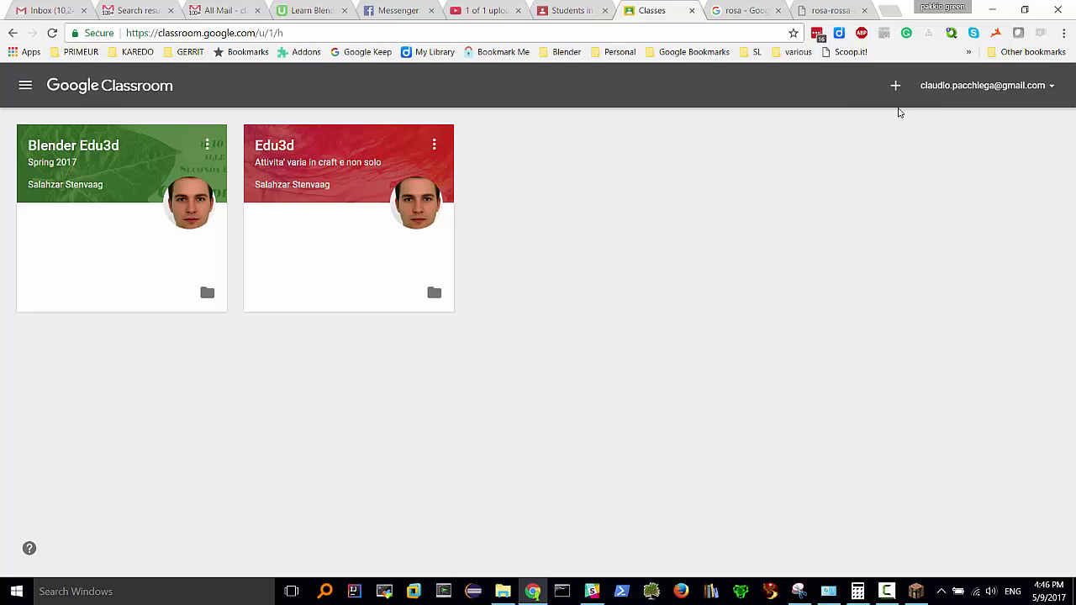
click(896, 91)
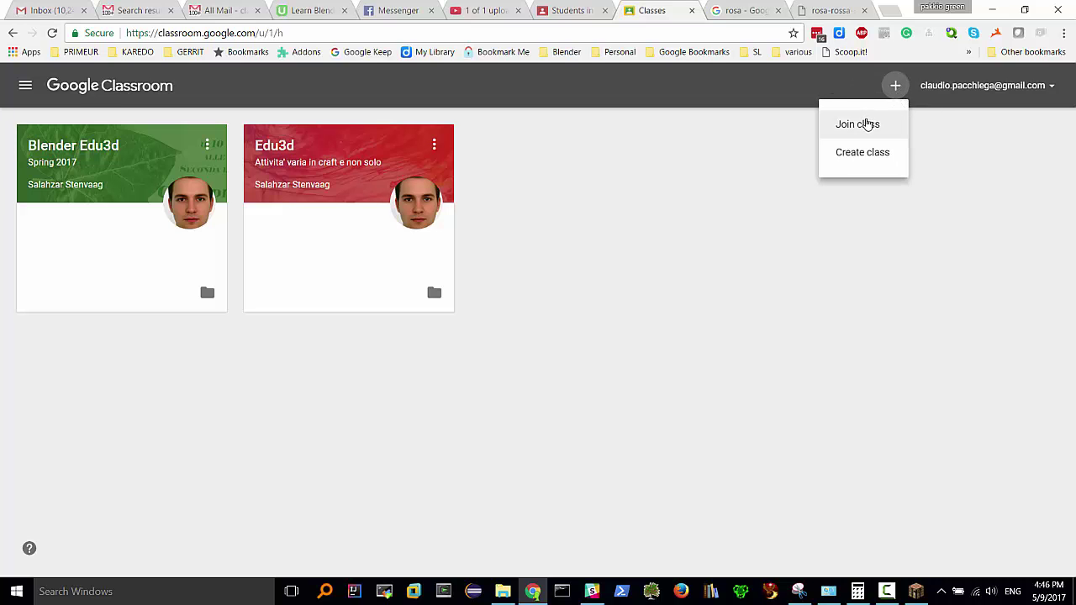
click(864, 126)
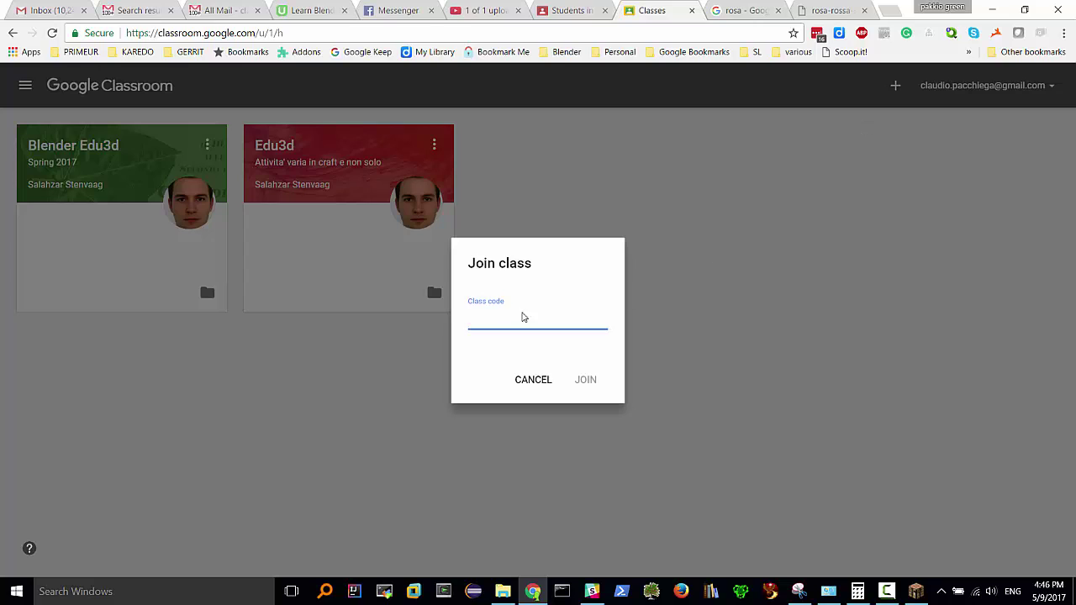
key(ctrl+v)
click(586, 383)
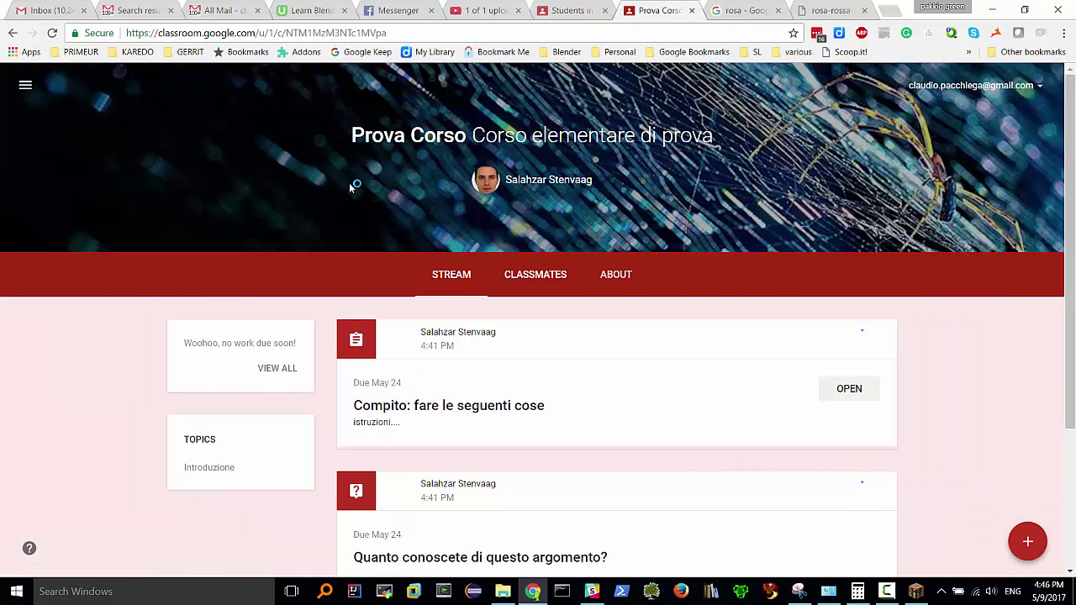
- Look through the student's class stream and select Tanto as the answer to "Quanto conoscete di questo argomento?"
scroll(475, 322, down, 1)
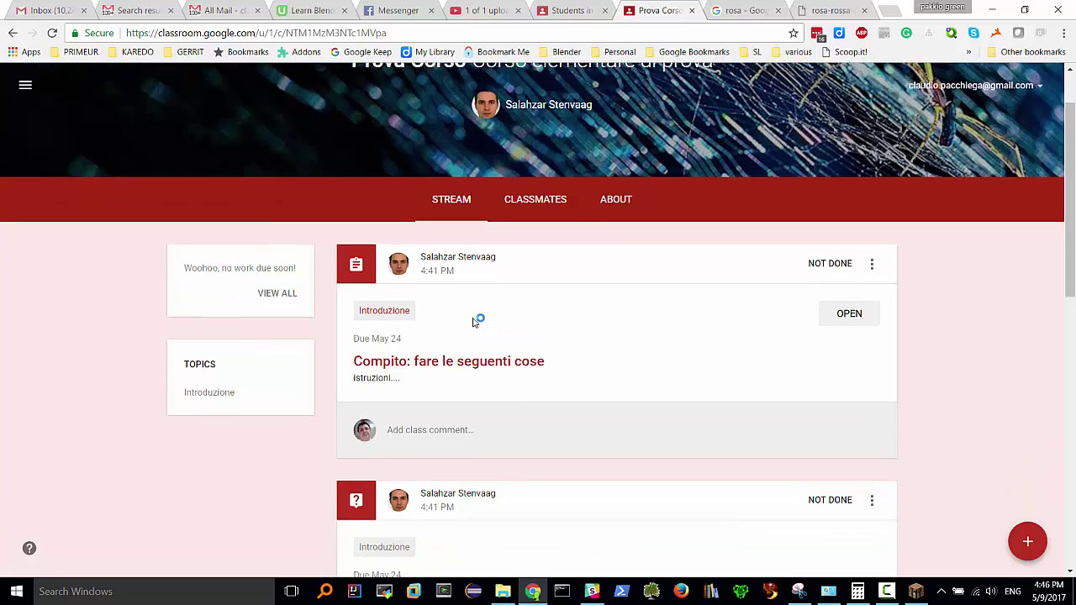
scroll(548, 390, down, 1)
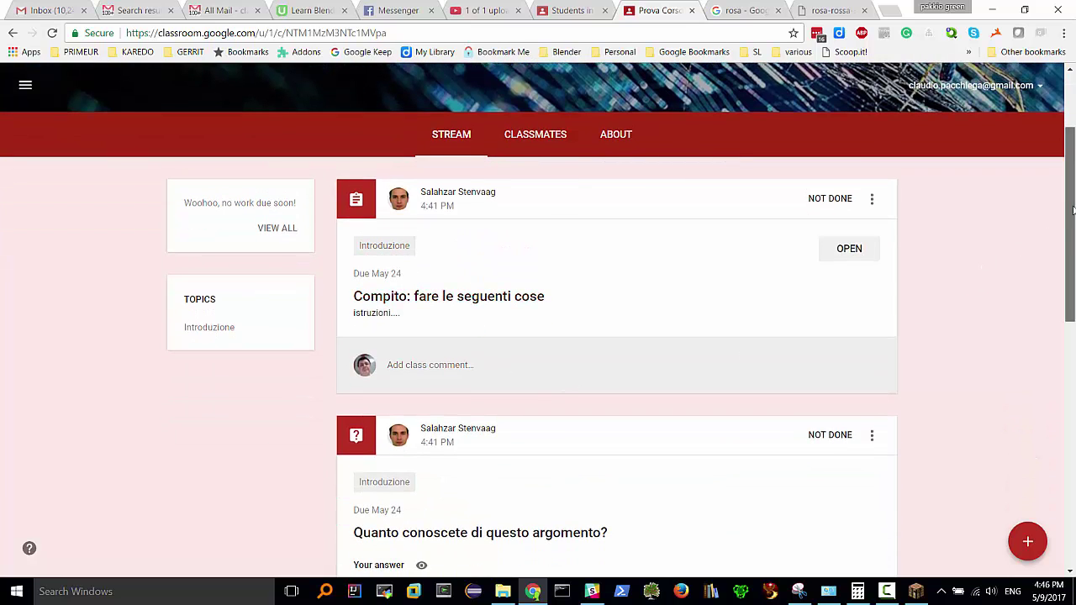
drag(1069, 224, 1069, 317)
scroll(803, 353, up, 2)
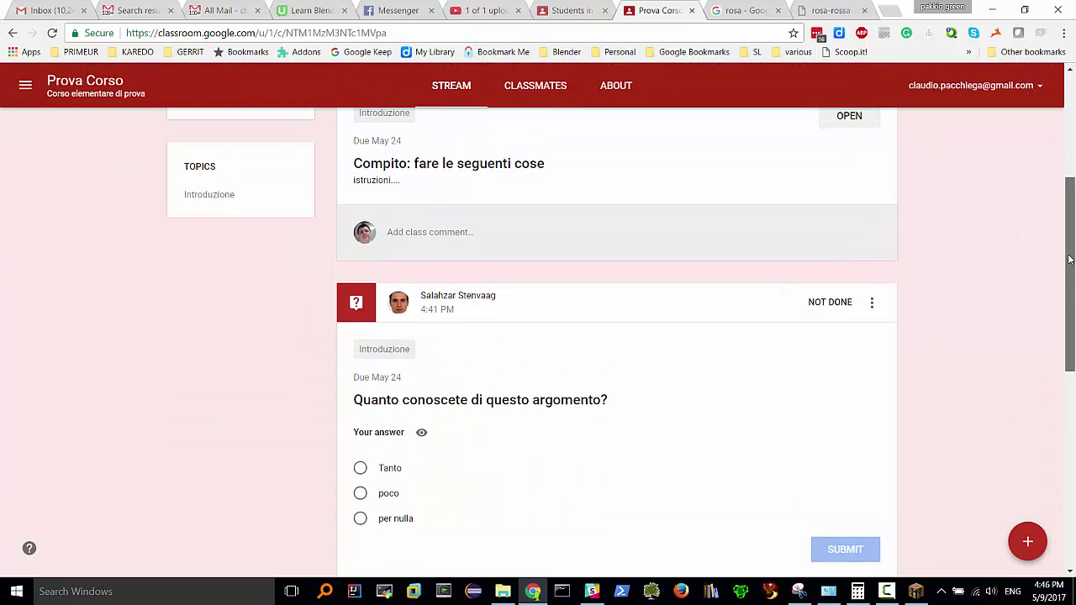
scroll(803, 353, down, 1)
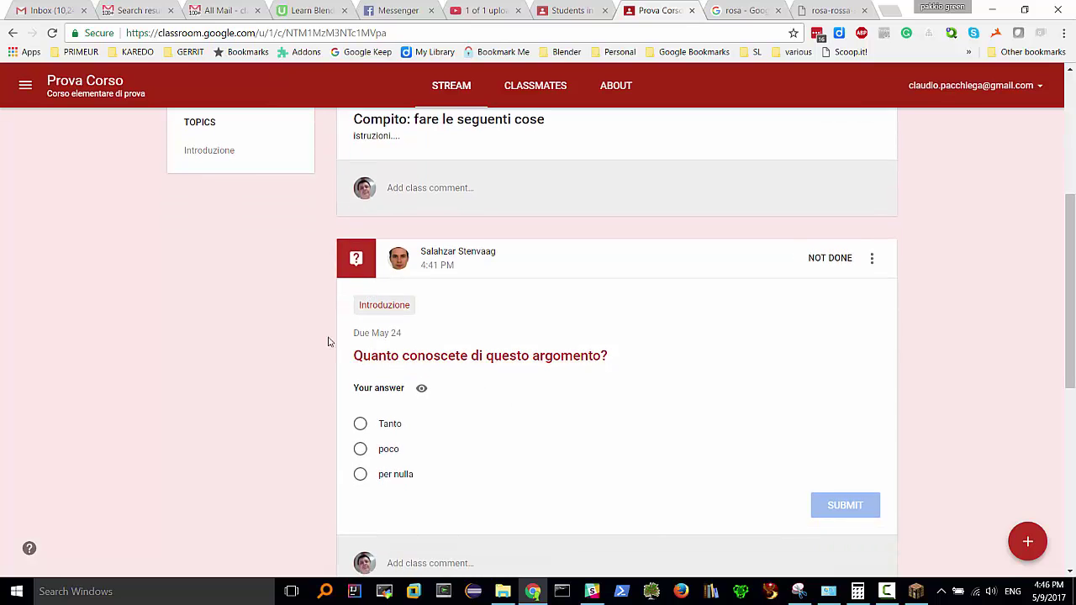
scroll(407, 345, down, 1)
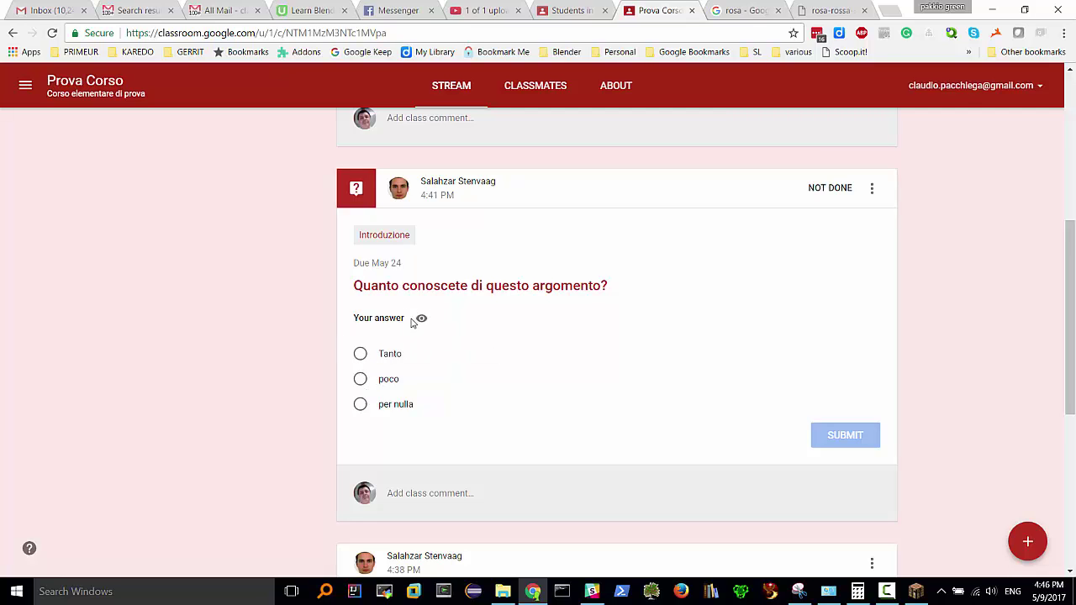
mouse_move(421, 320)
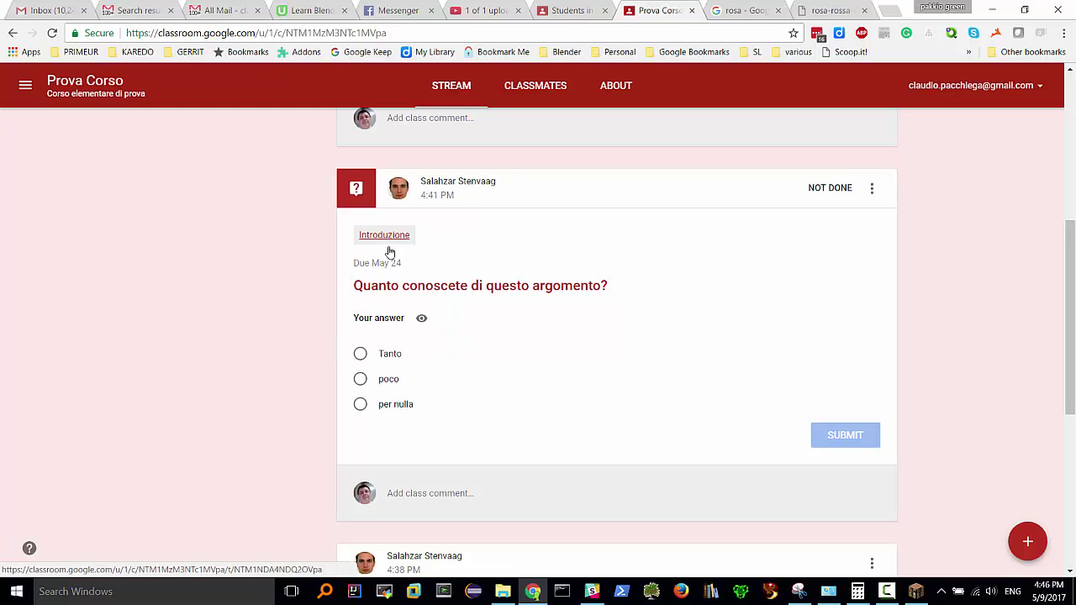
click(360, 354)
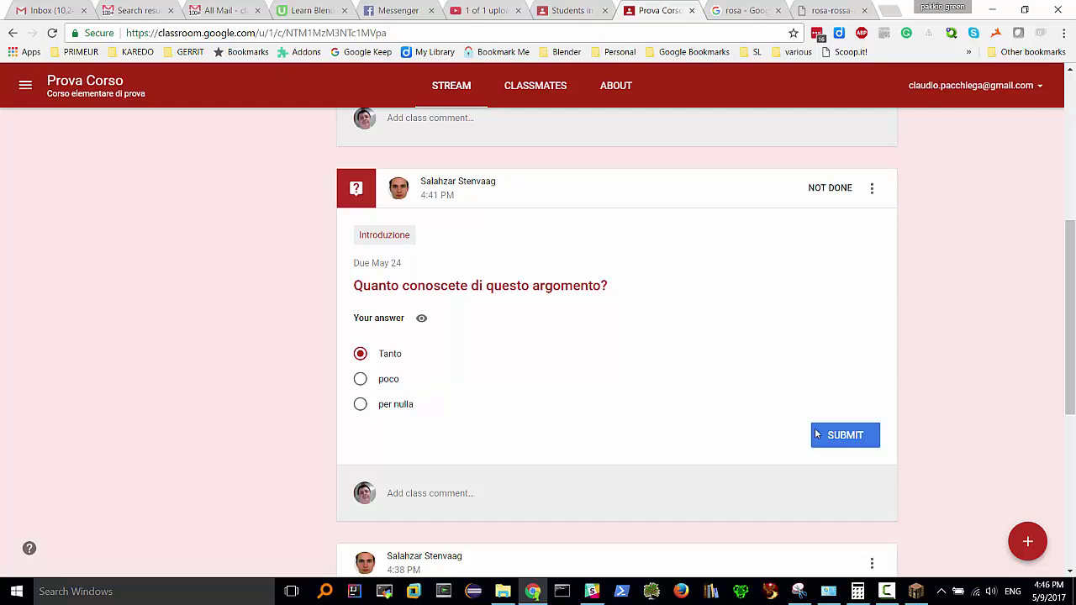
click(845, 441)
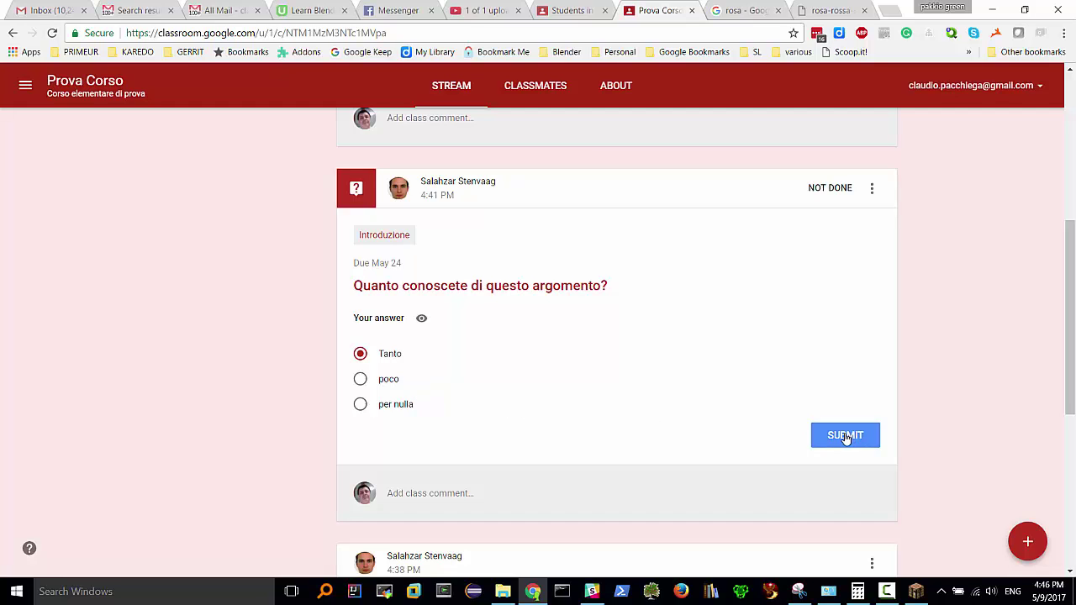
- Post the class comment "commento al questionario" under the multiple-choice question
click(413, 496)
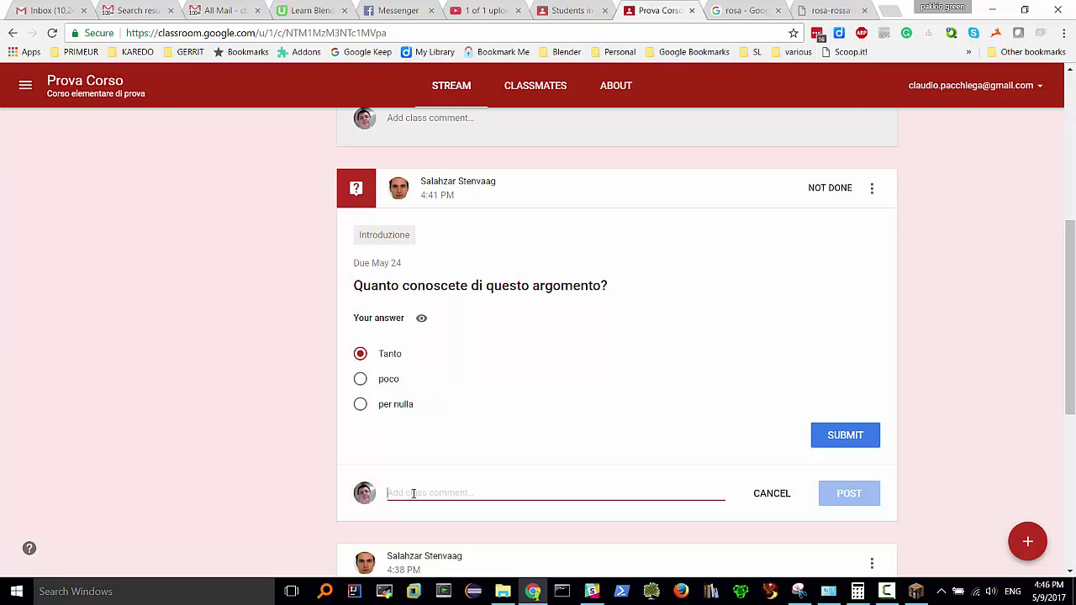
text(comment)
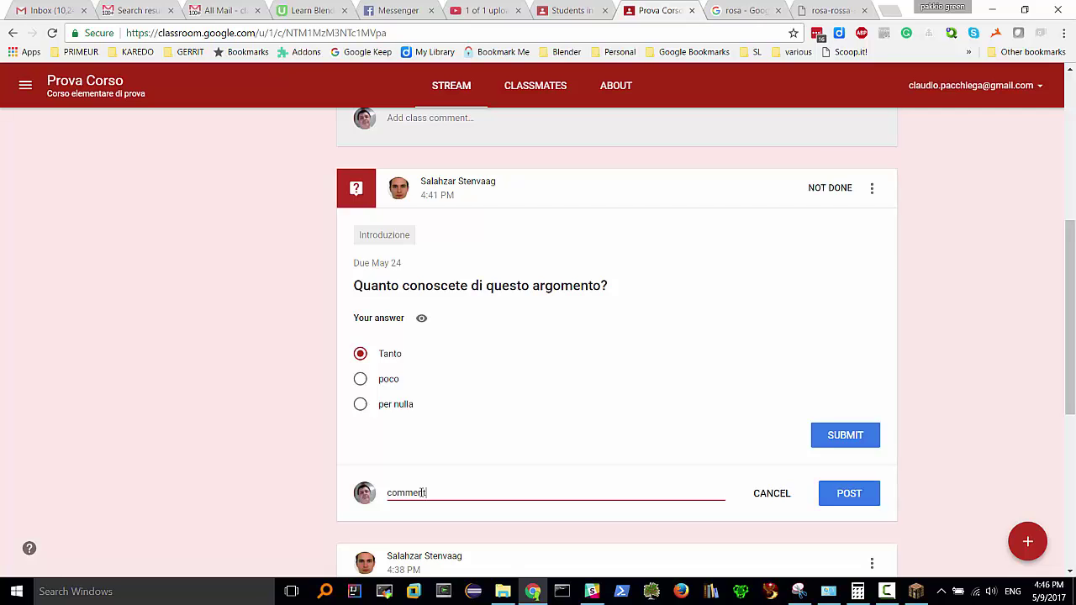
text(o al questionario)
click(847, 502)
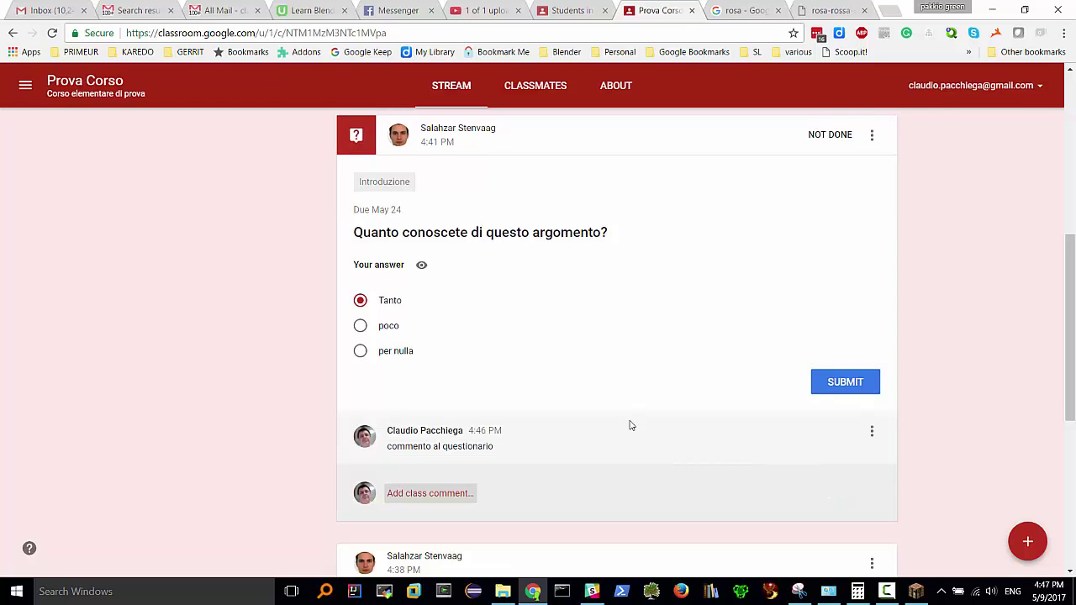
- Submit the selected answer to the question "Quanto conoscete di questo argomento?" and confirm the submission
click(840, 379)
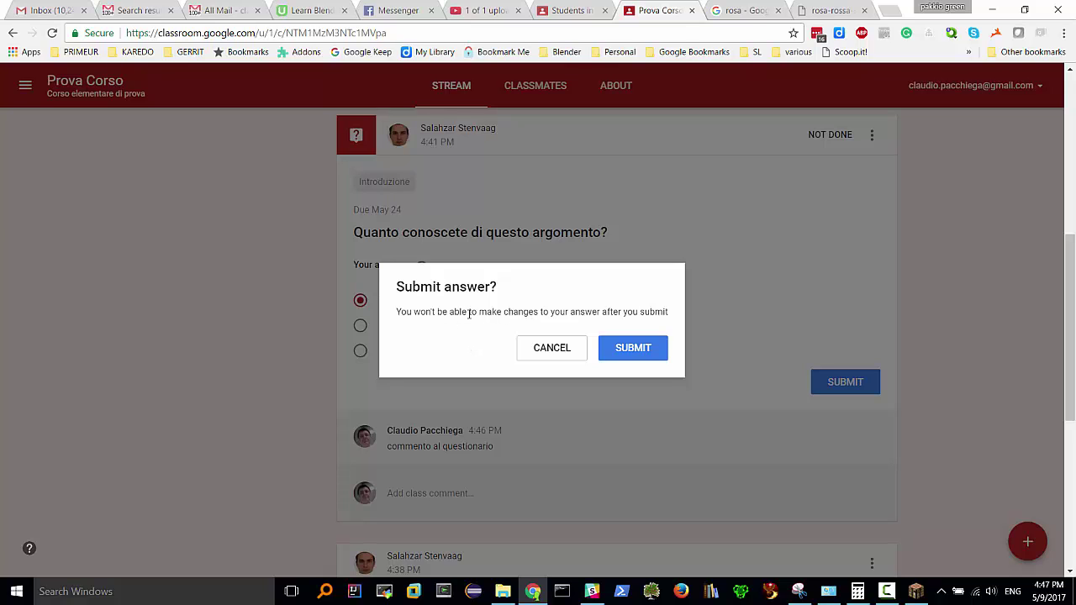
click(624, 348)
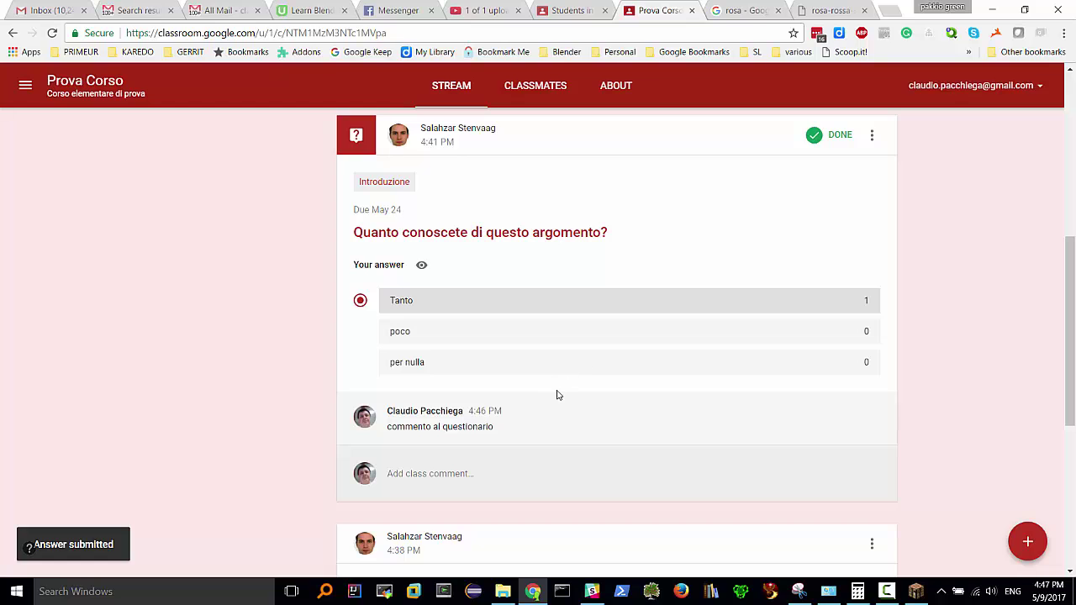
scroll(550, 395, up, 1)
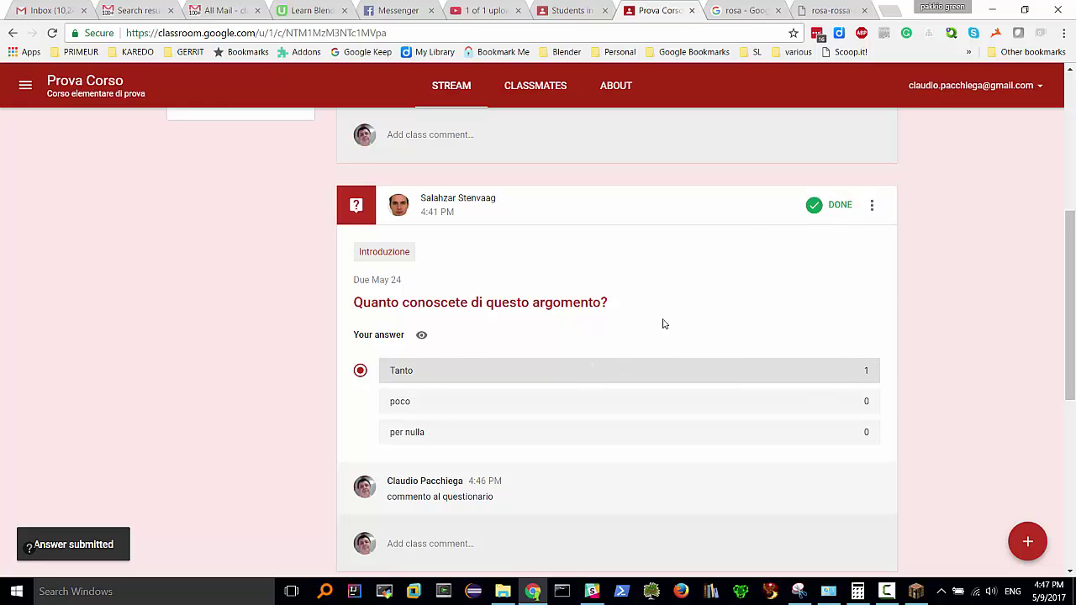
- Return to the teacher's Students page to view the class's student list
click(569, 15)
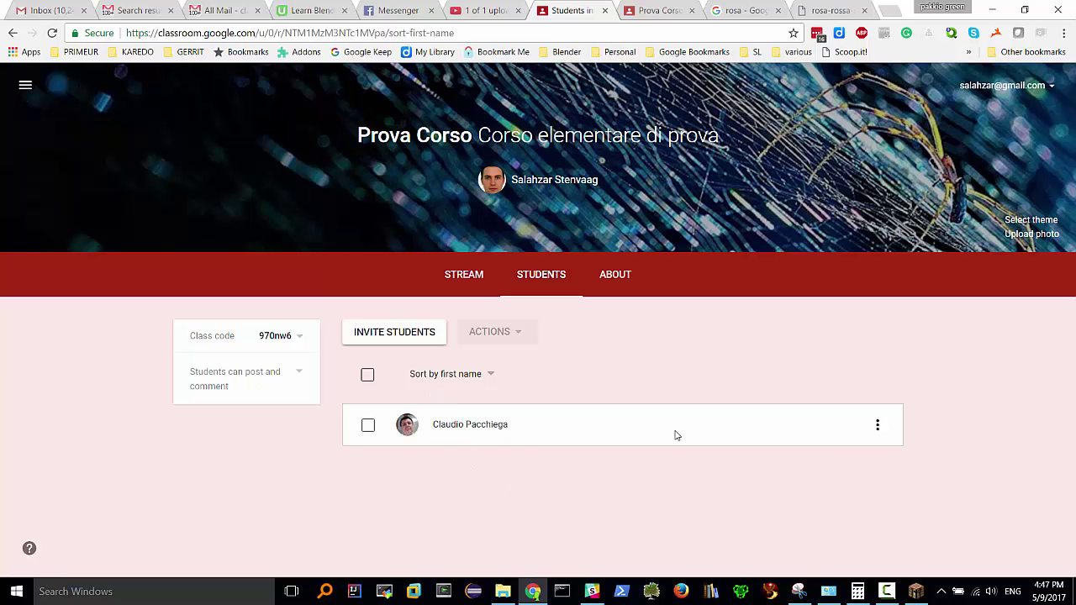
- Check the options for the listed student, and browse the Introduzione topic's posts from the class stream
click(878, 428)
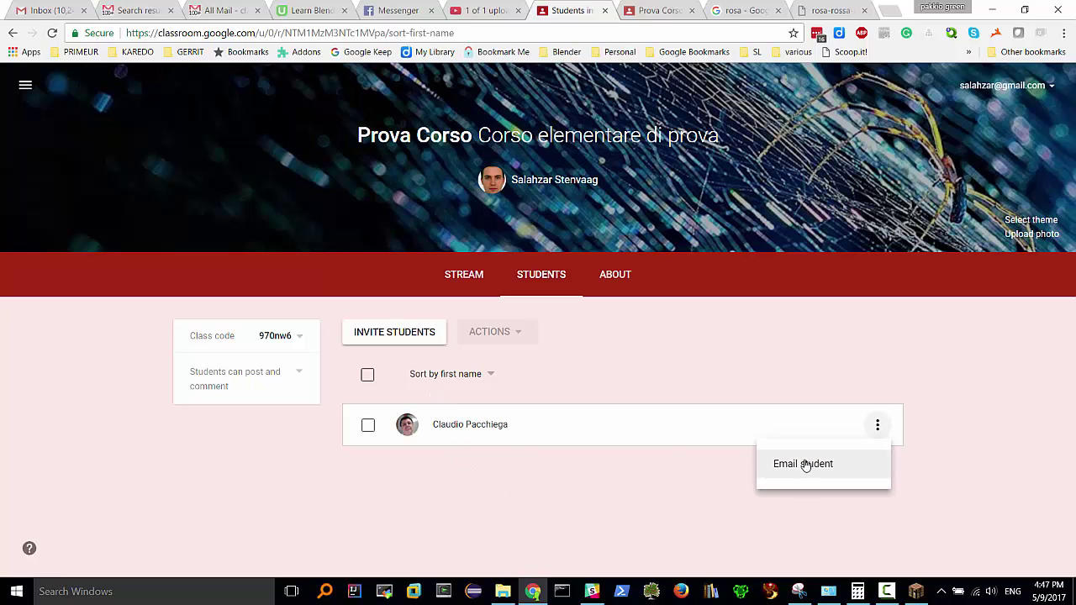
click(681, 360)
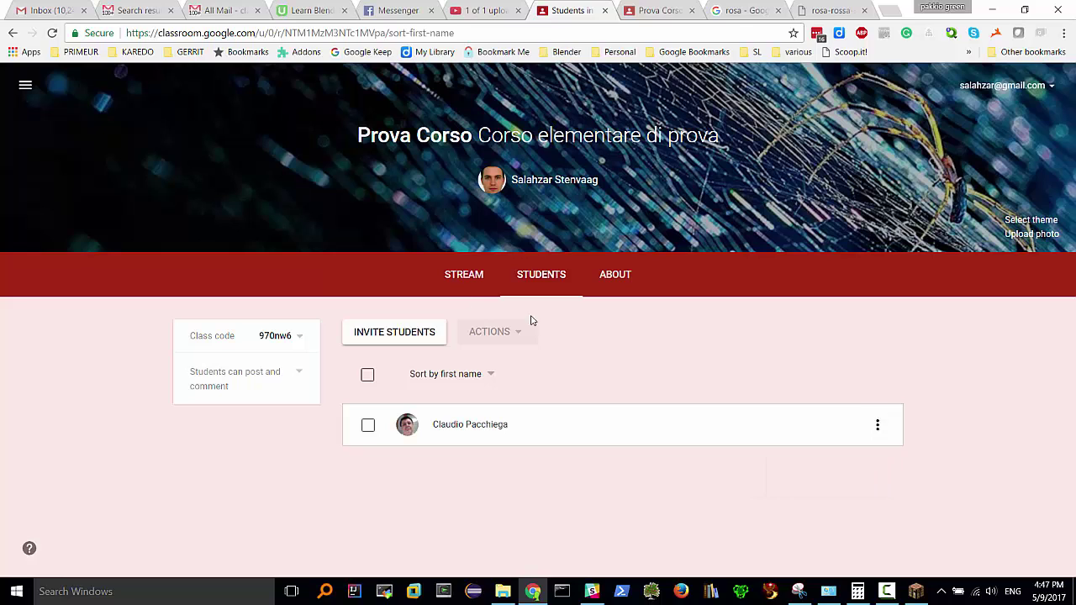
click(468, 277)
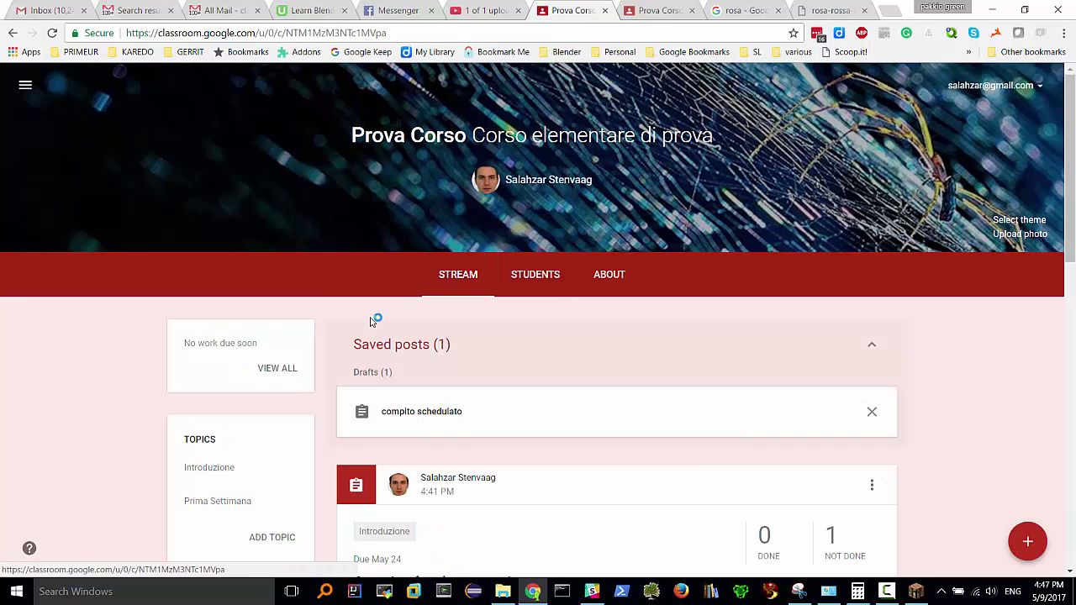
scroll(252, 378, down, 1)
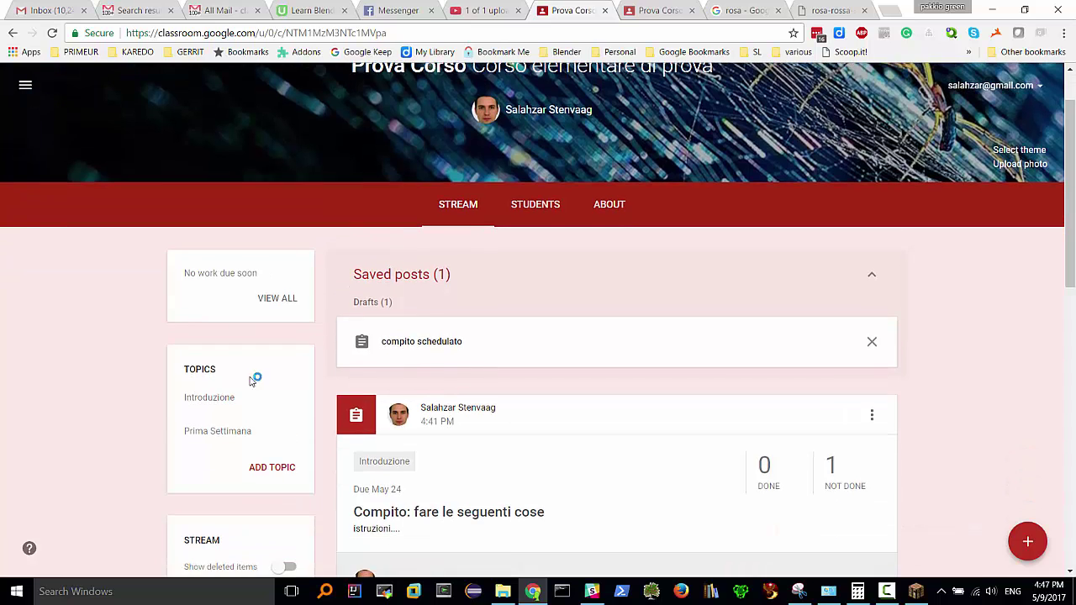
click(210, 400)
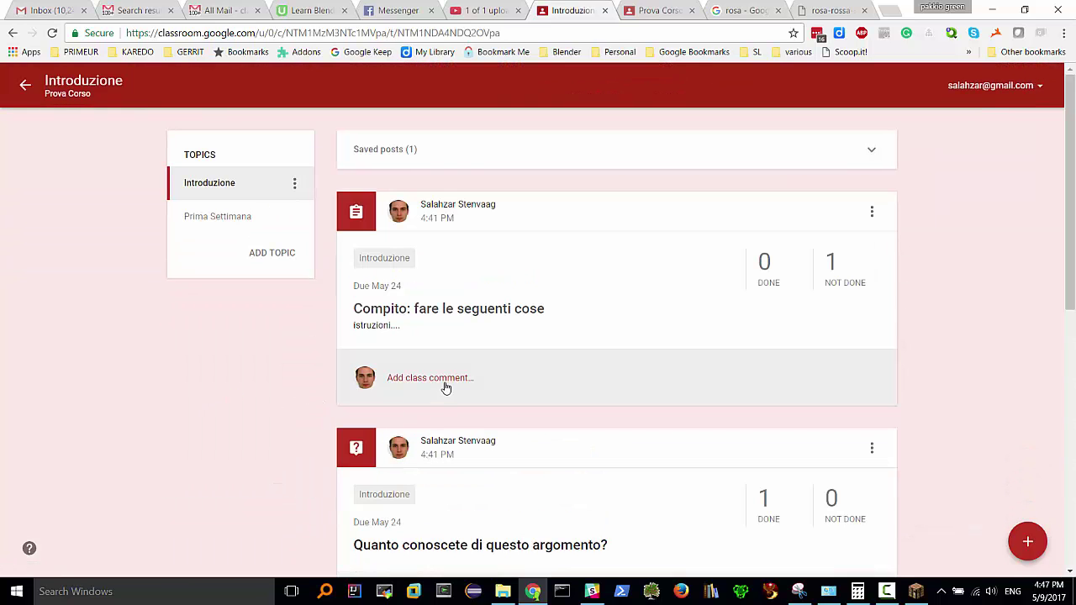
scroll(443, 380, down, 2)
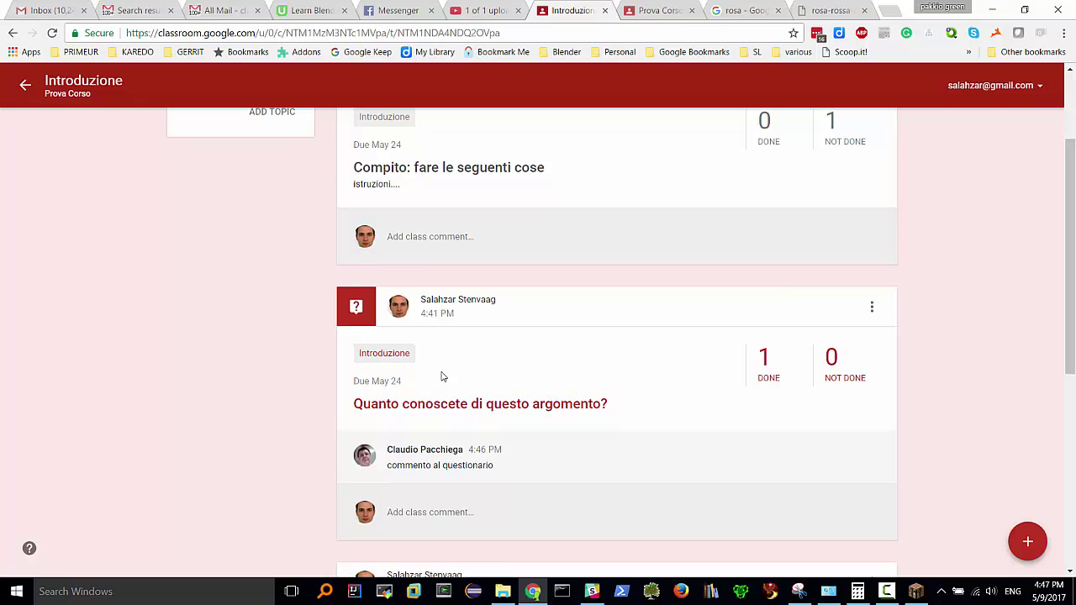
scroll(440, 376, down, 1)
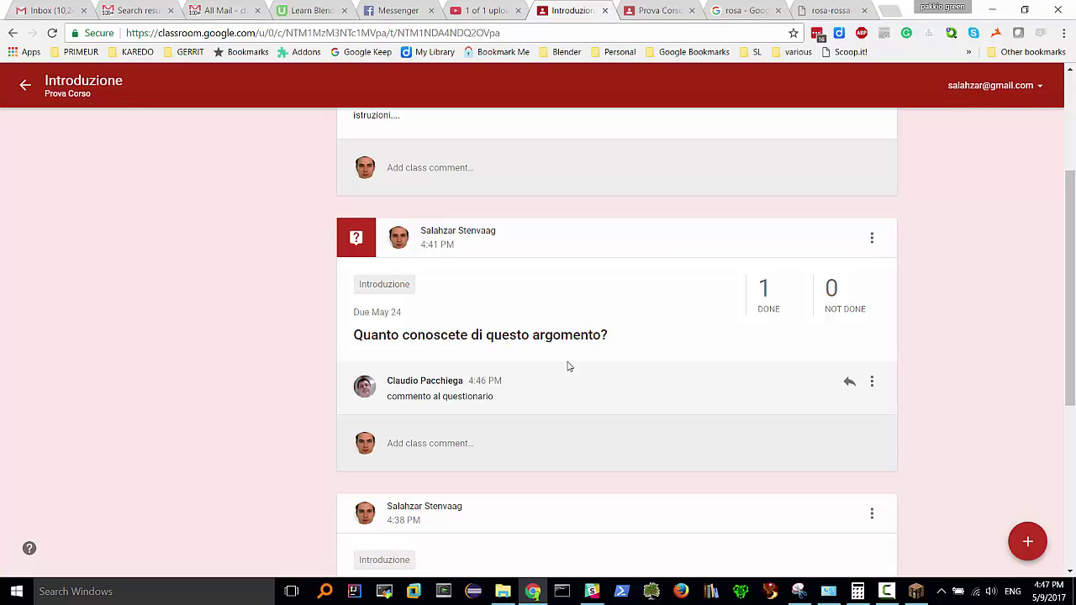
- Open the completed answers to "Quanto conoscete di questo argomento?", filter them by Tanto, and enter the student's grade field
click(767, 298)
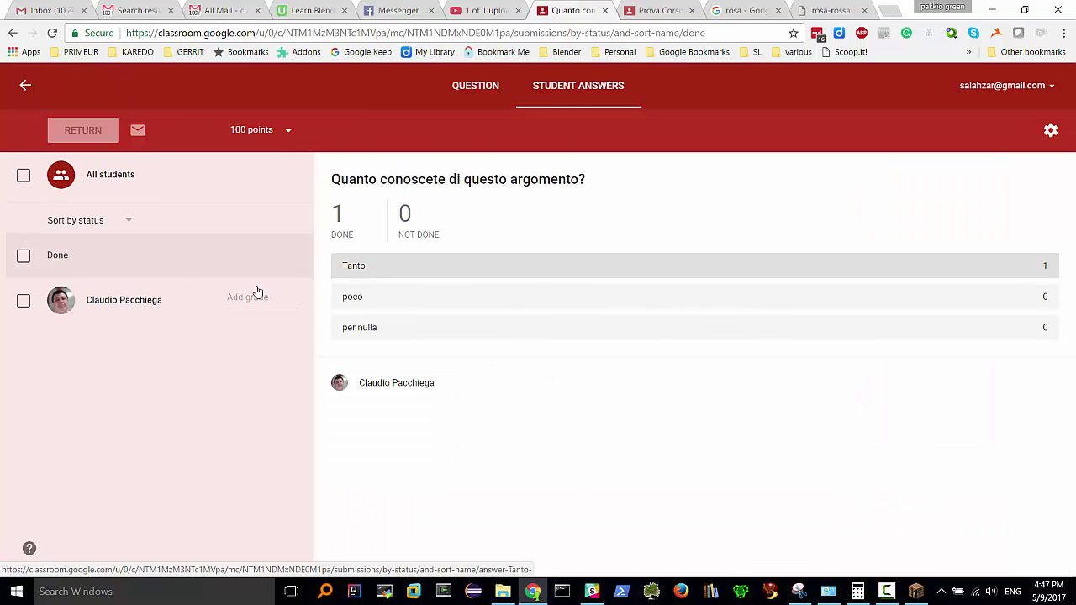
click(359, 270)
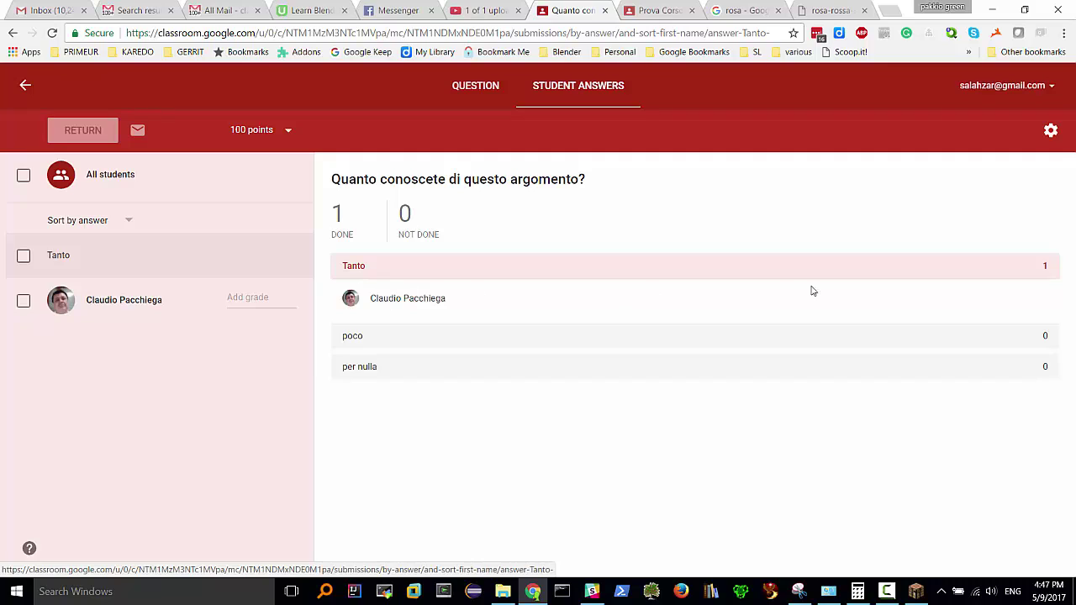
click(249, 297)
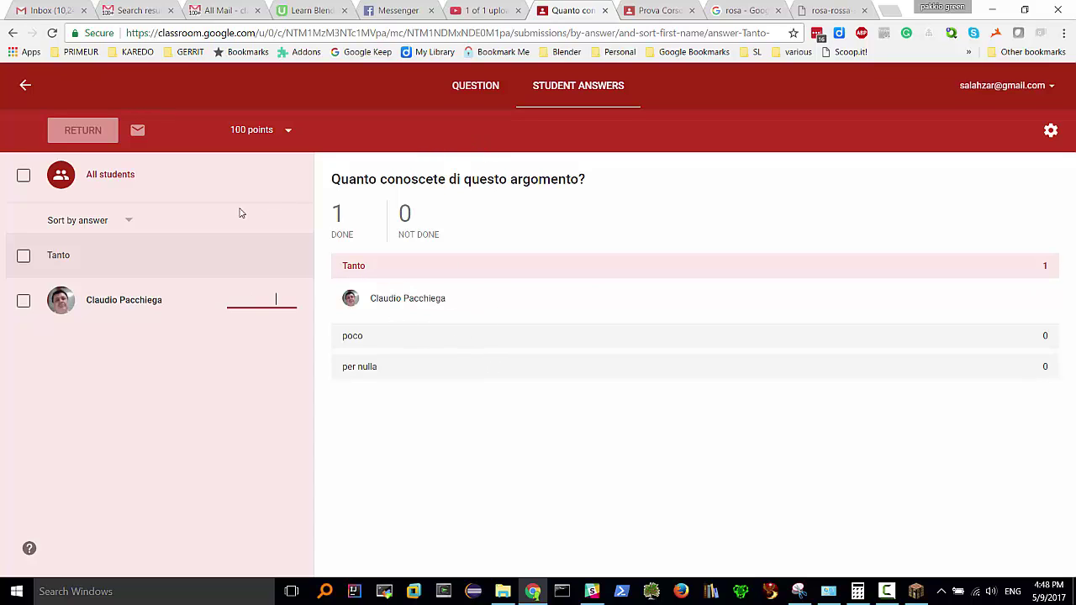
- Review the editing form of the question "Quanto conoscete di questo argomento?" and close it without saving
click(478, 87)
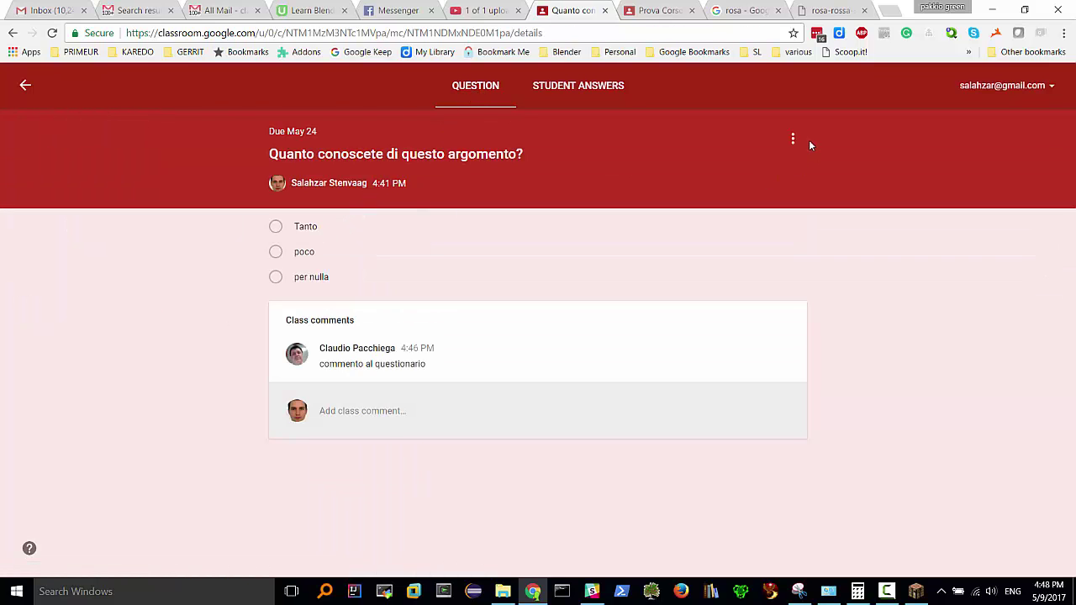
click(793, 139)
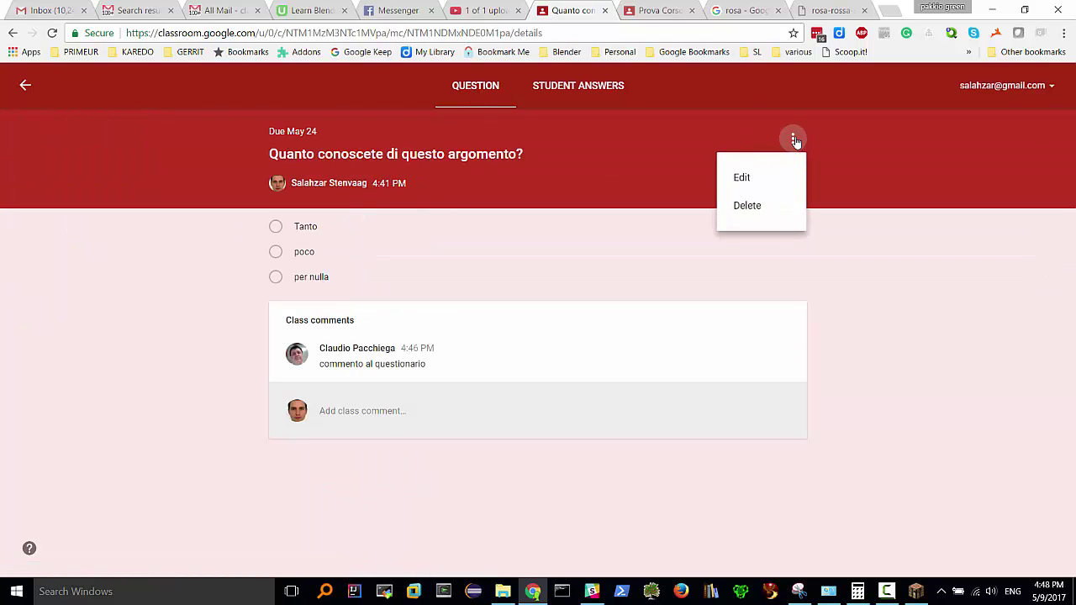
click(761, 178)
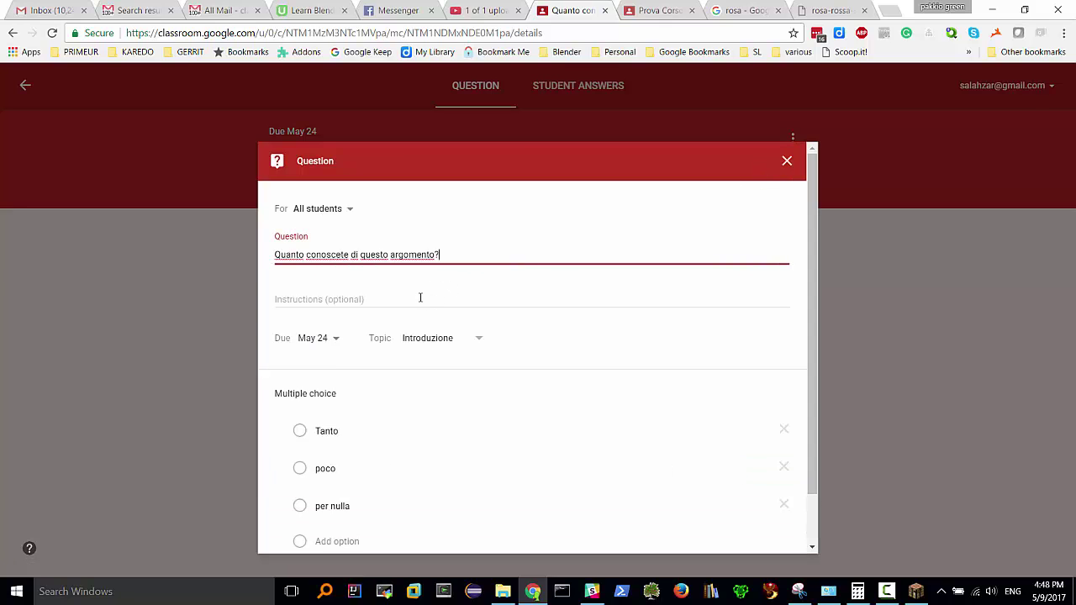
scroll(416, 295, down, 1)
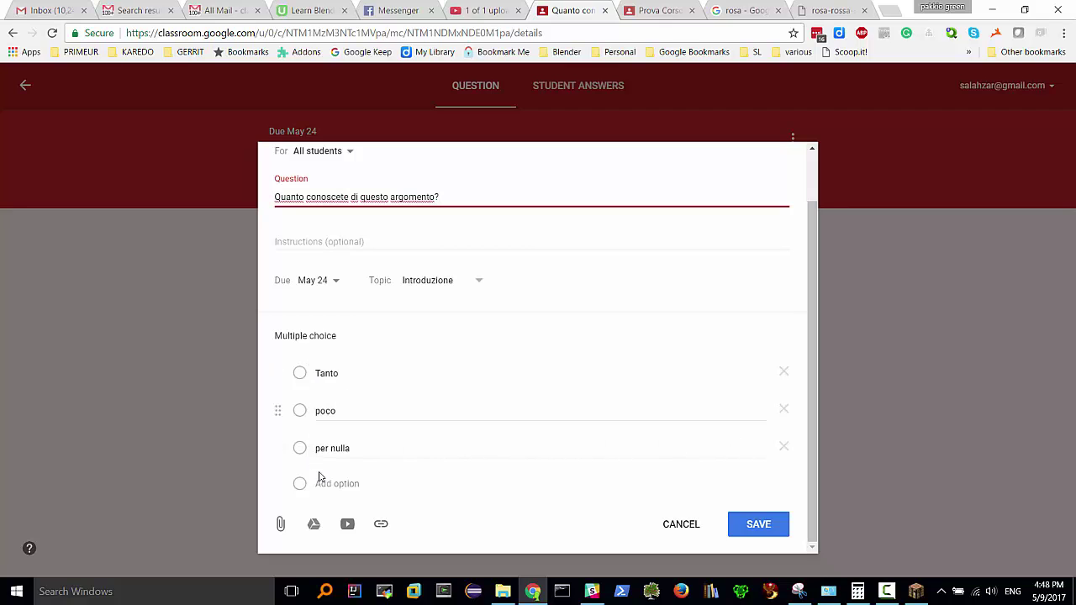
click(680, 524)
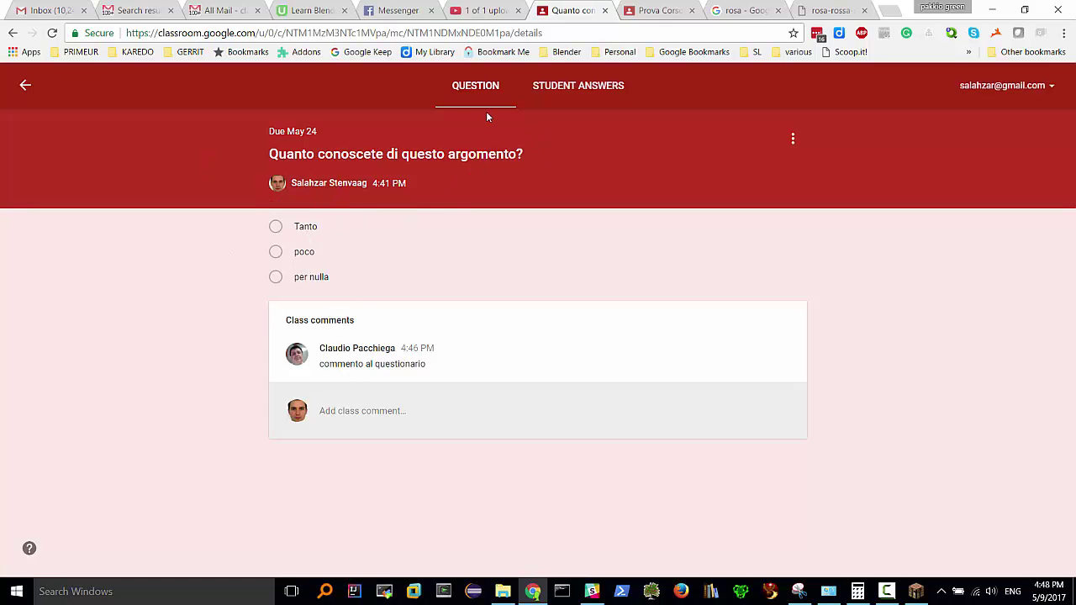
- Return to the teacher's Prova Corso stream and look through its assignment, question and announcement posts
click(25, 84)
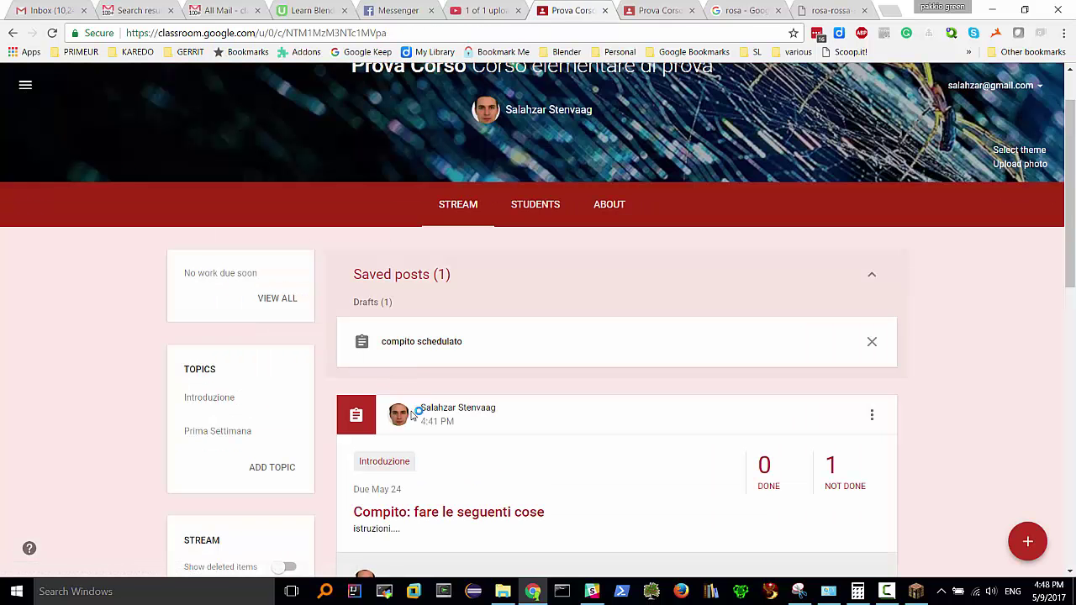
scroll(412, 410, down, 2)
scroll(414, 412, down, 4)
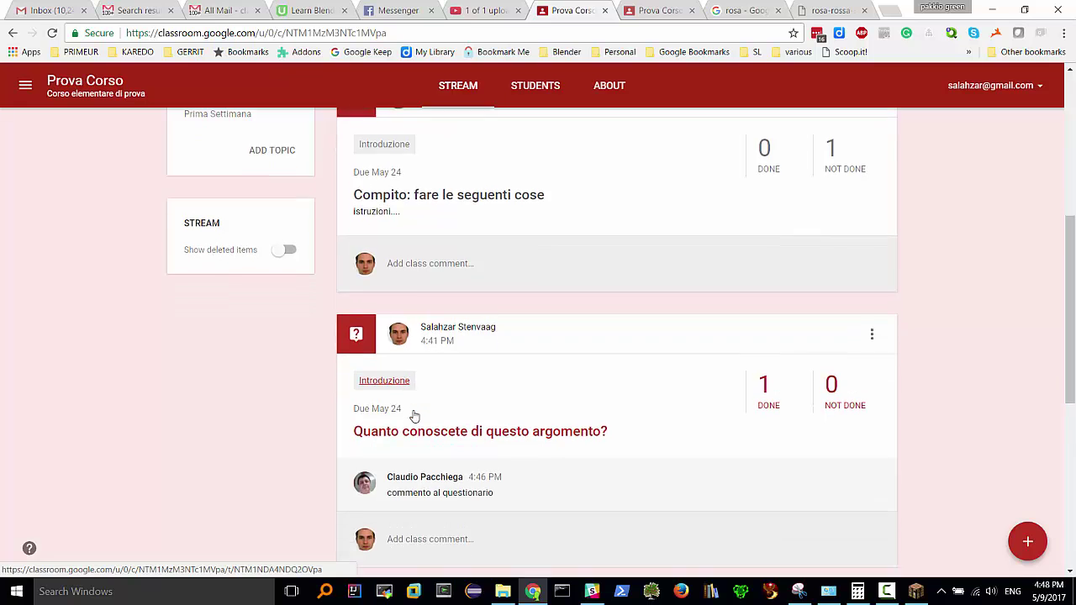
scroll(384, 383, down, 2)
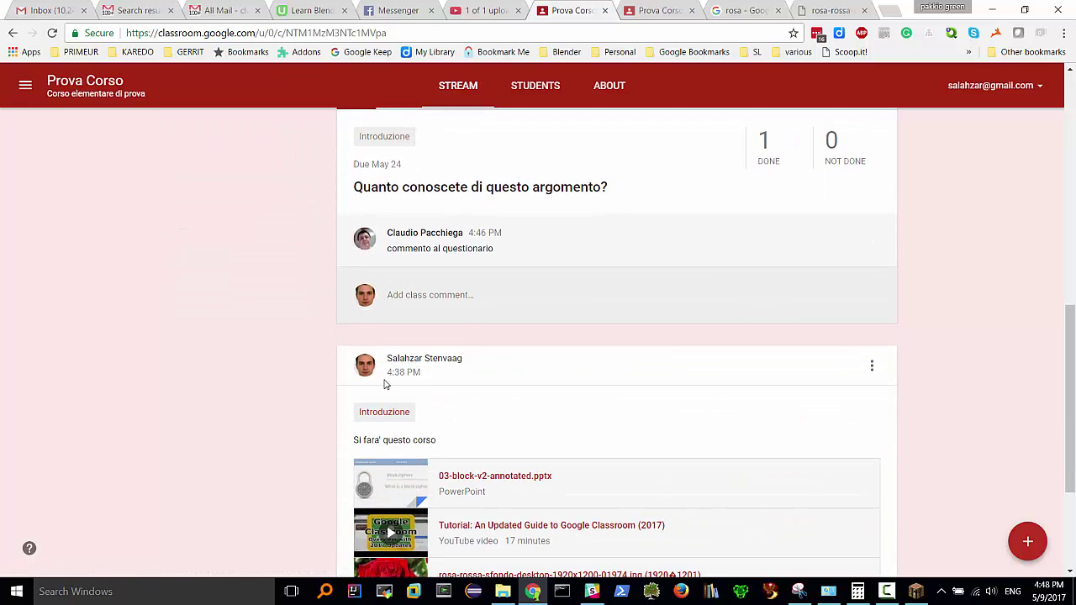
scroll(385, 384, down, 3)
scroll(384, 384, up, 6)
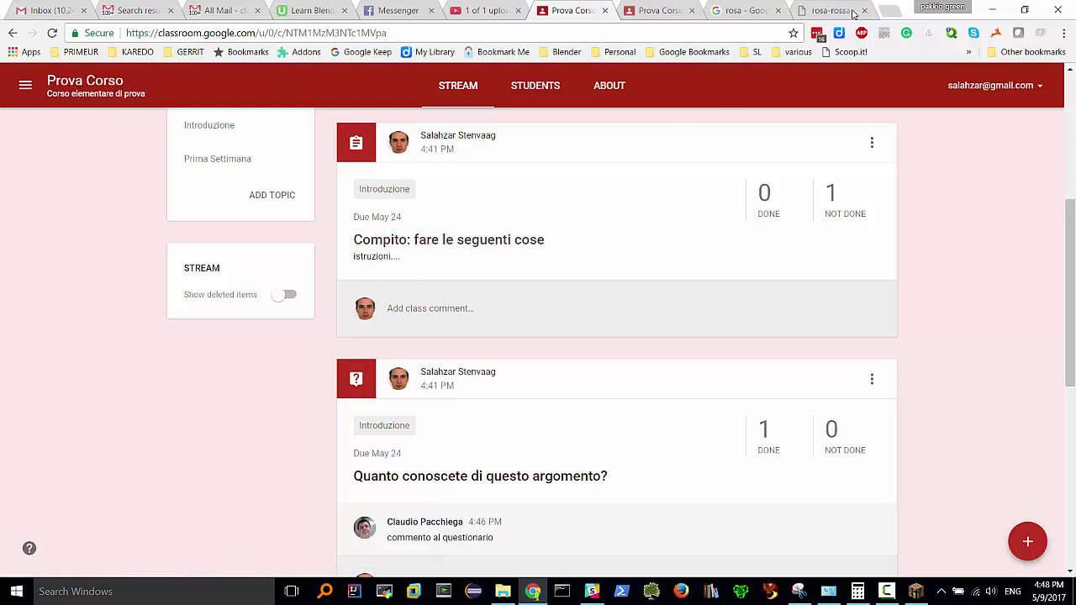
- Switch to the student's view of the class and open the assignment "Compito: fare le seguenti cose"
click(658, 15)
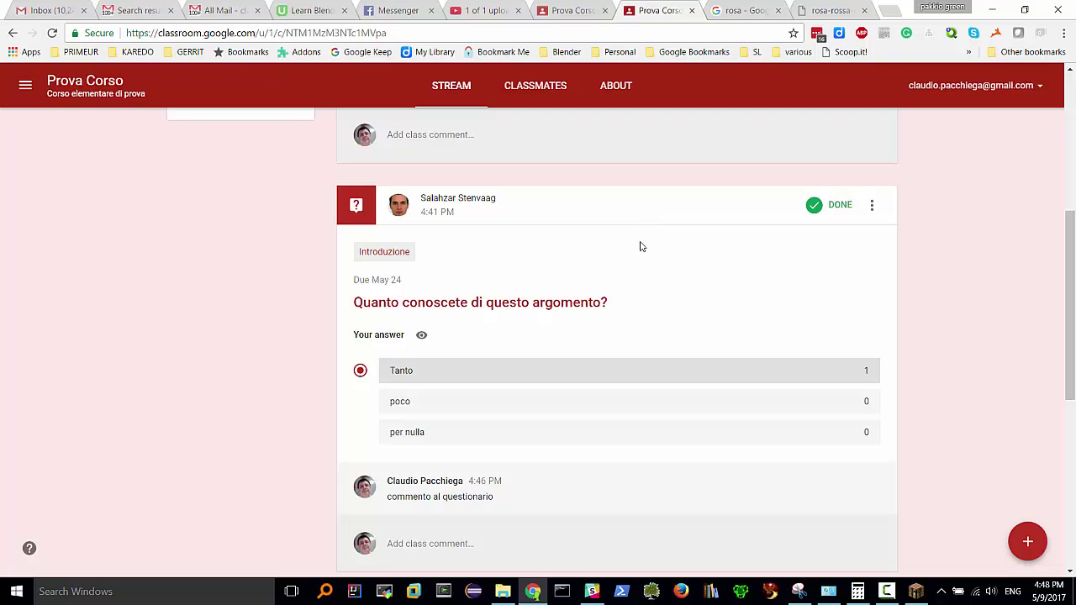
scroll(641, 244, up, 3)
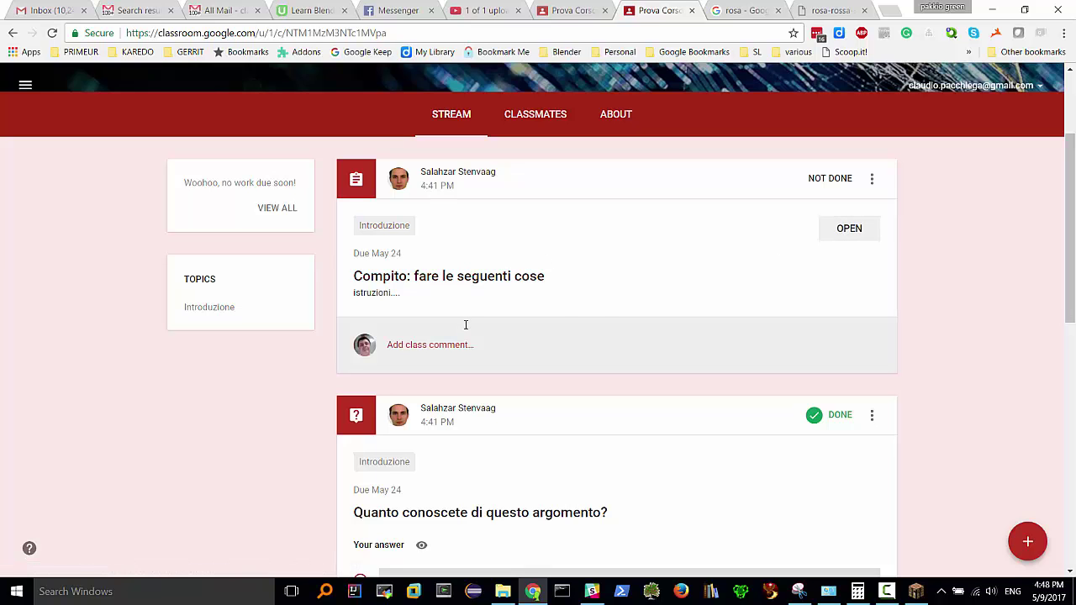
click(853, 231)
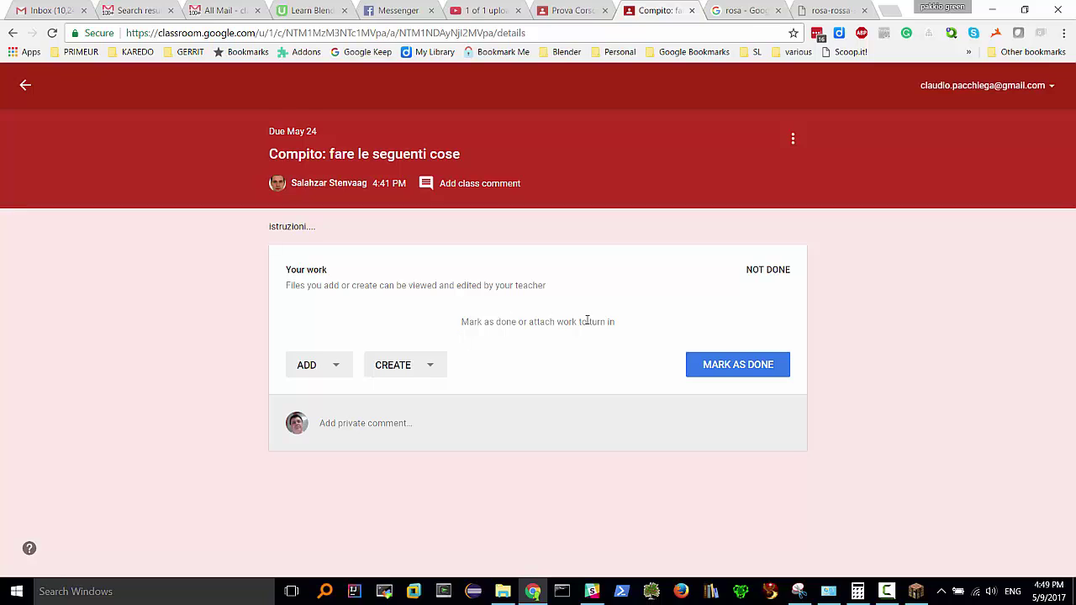
- Review the options for adding existing files or links and for creating new files in the student's assignment work
click(434, 368)
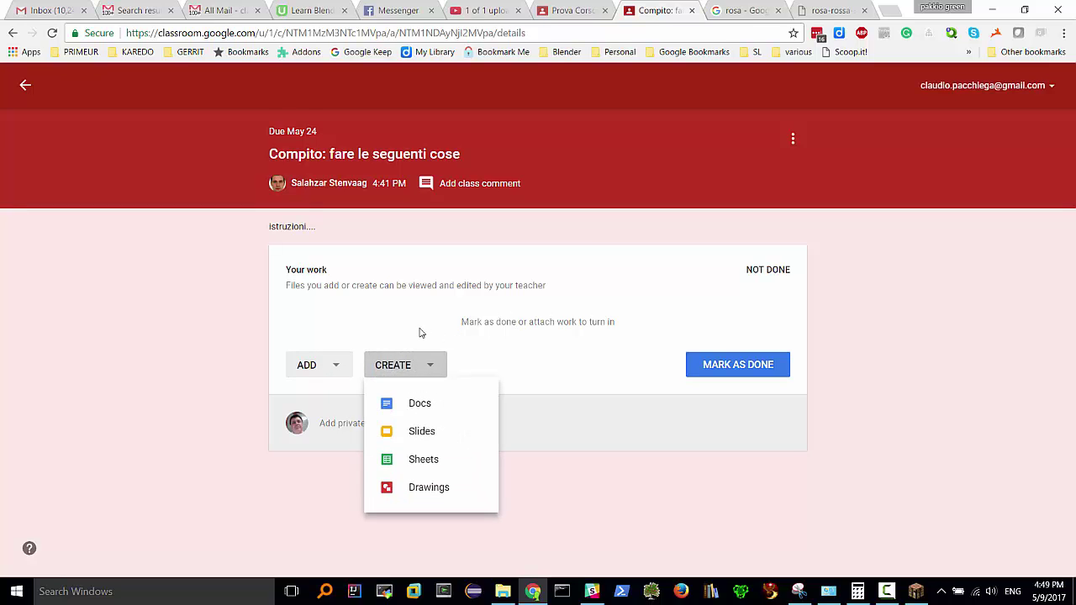
click(348, 364)
click(342, 367)
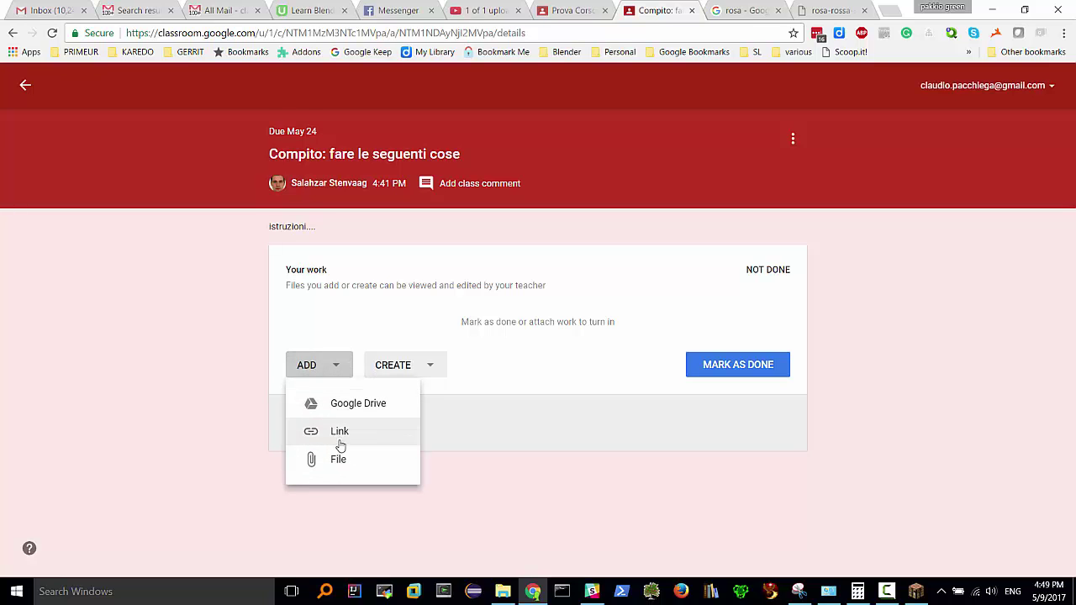
click(432, 366)
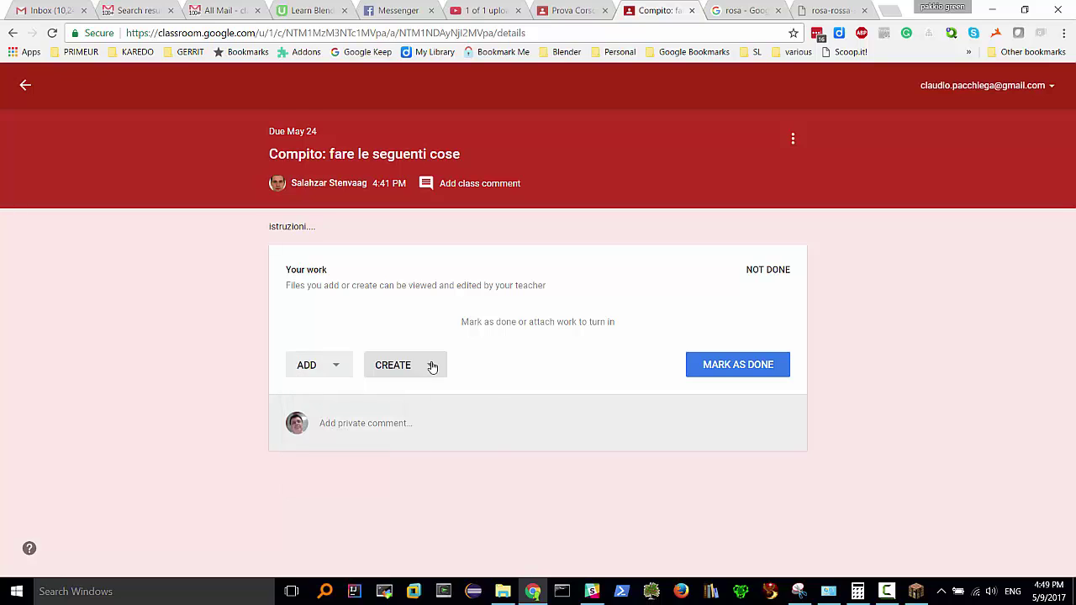
click(432, 365)
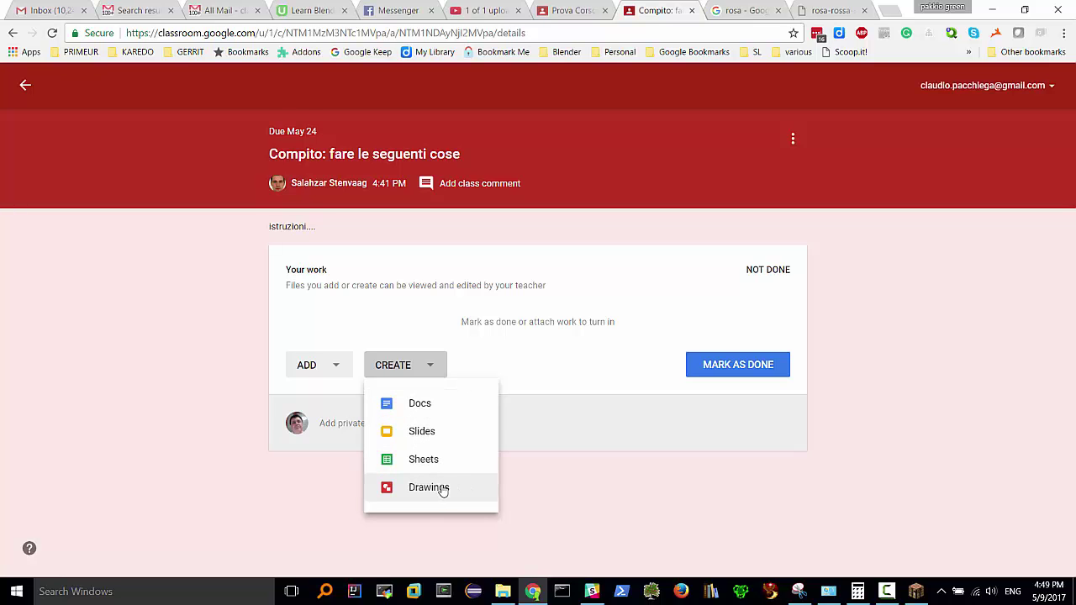
click(492, 355)
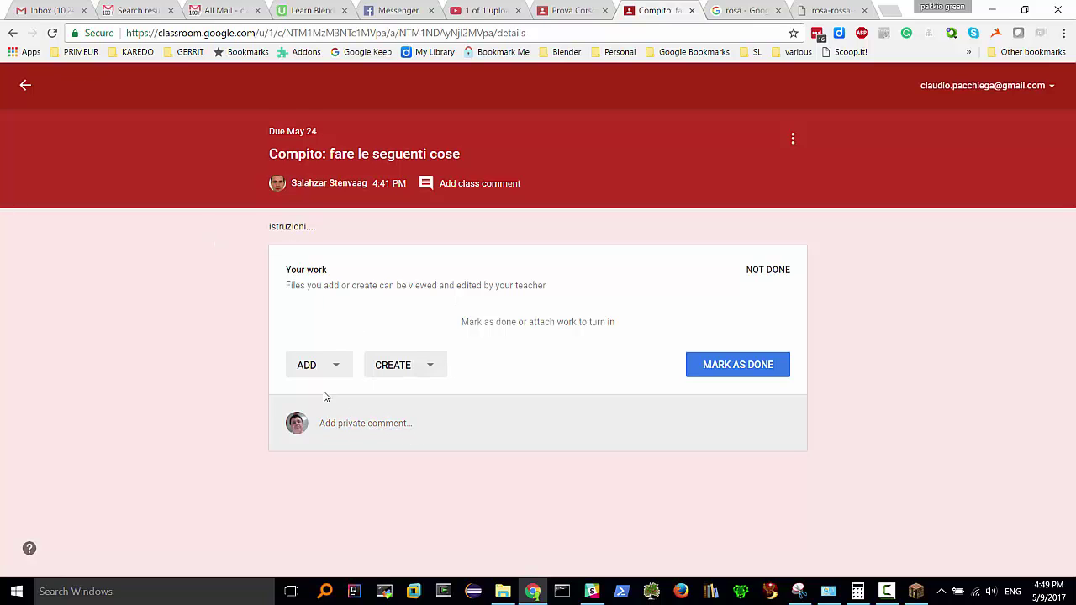
- Create a Google Drawings file as the student's assignment work, try to open it, and return to the assignment
click(430, 364)
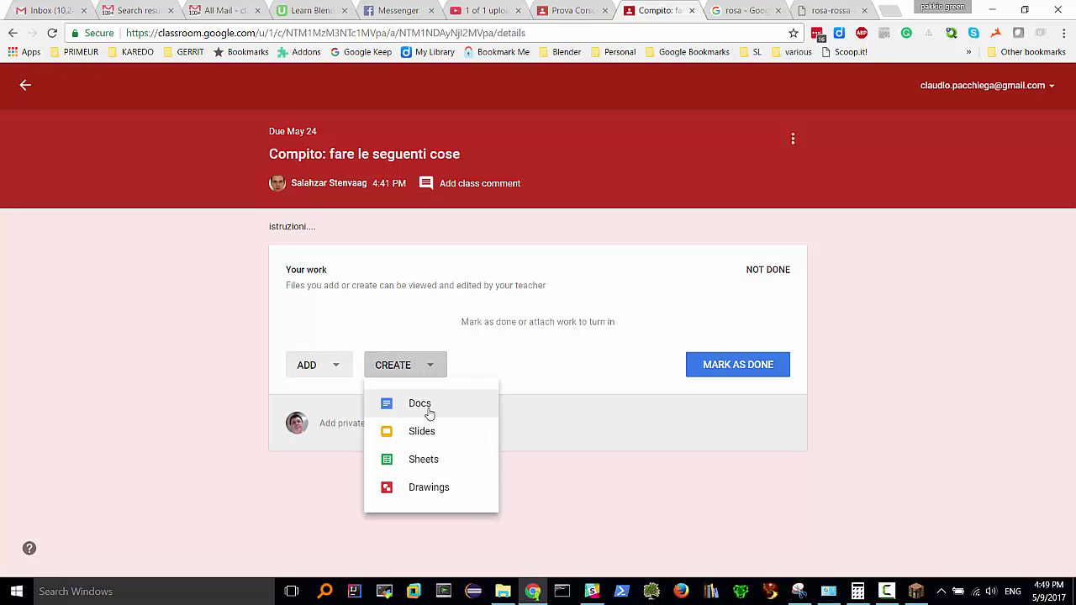
click(433, 486)
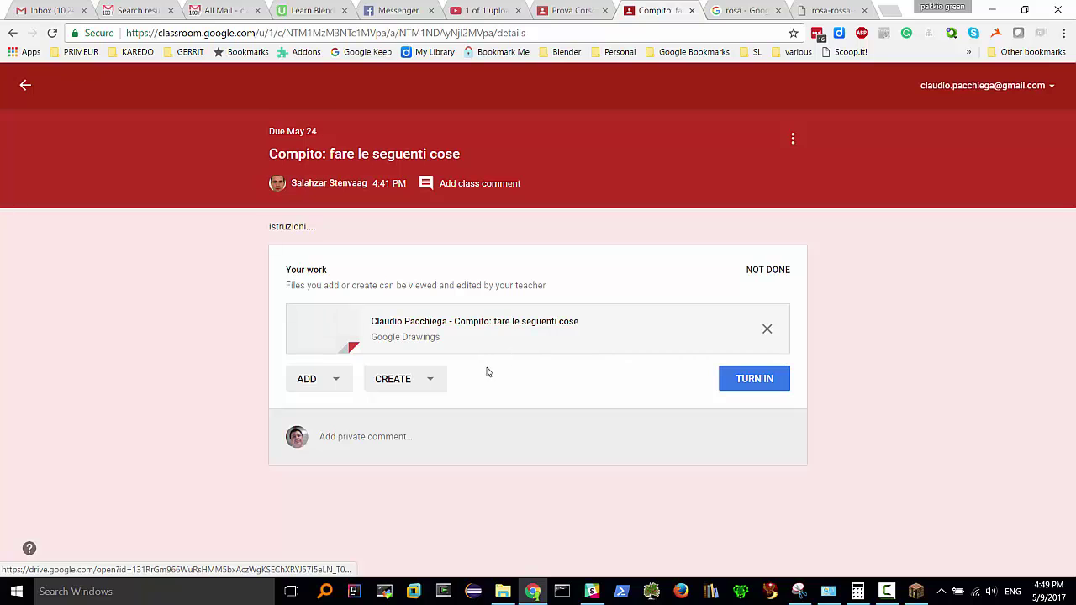
click(443, 326)
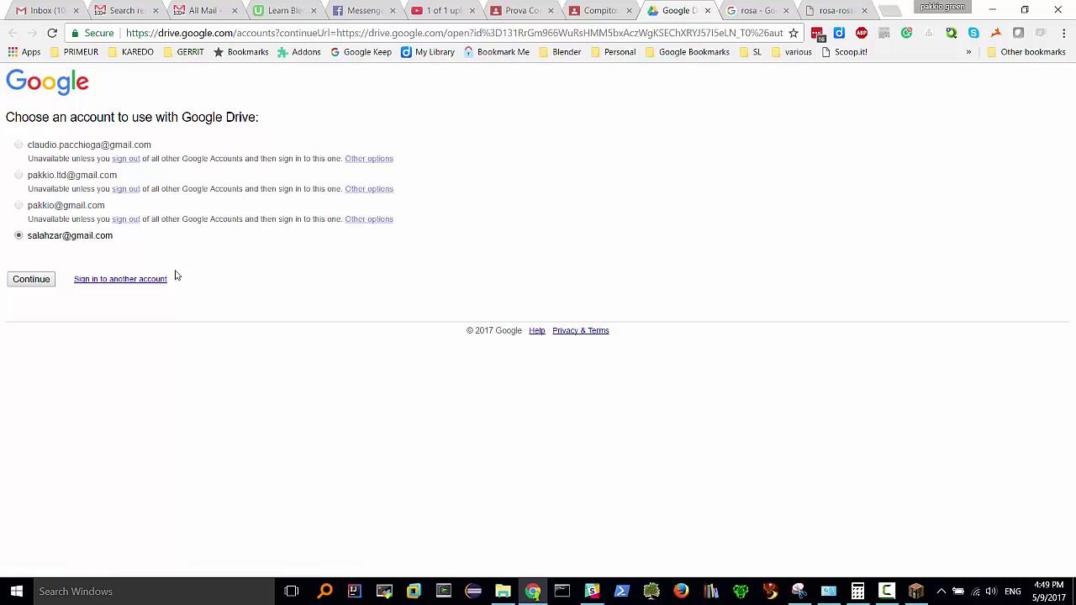
click(610, 11)
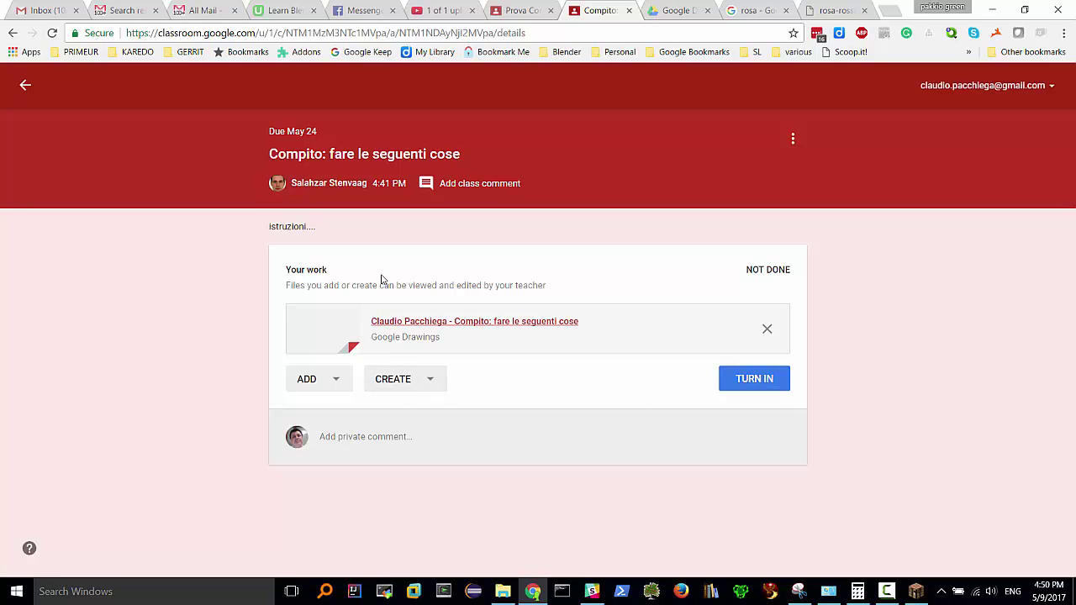
- Turn in the drawing for "Compito: fare le seguenti cose" and confirm the submission
click(755, 379)
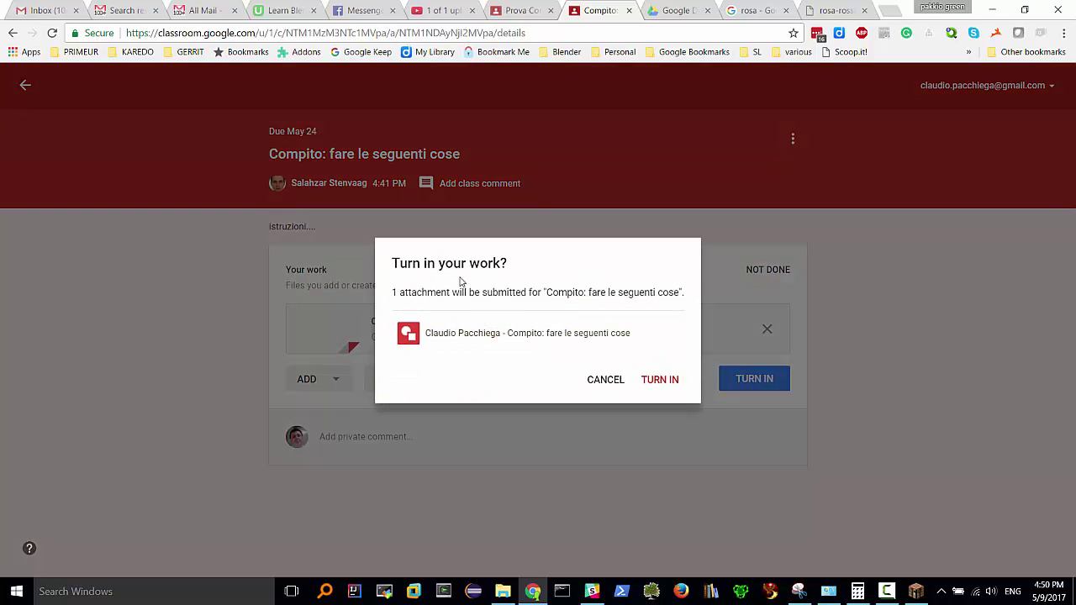
click(664, 383)
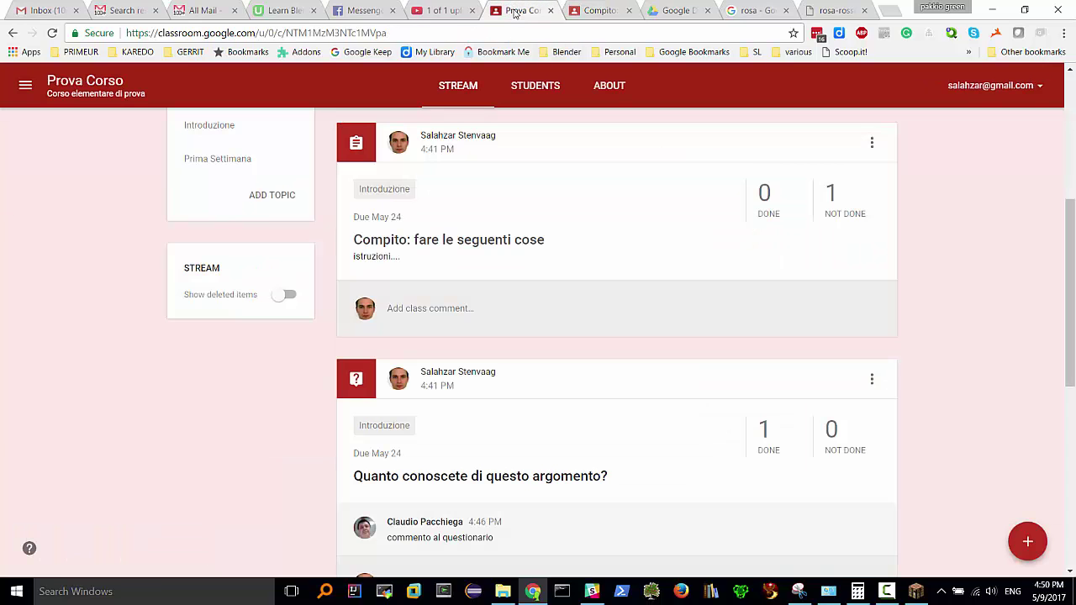
- Return to the teacher's class stream and check the submission status of "Compito: fare le seguenti cose"
click(514, 11)
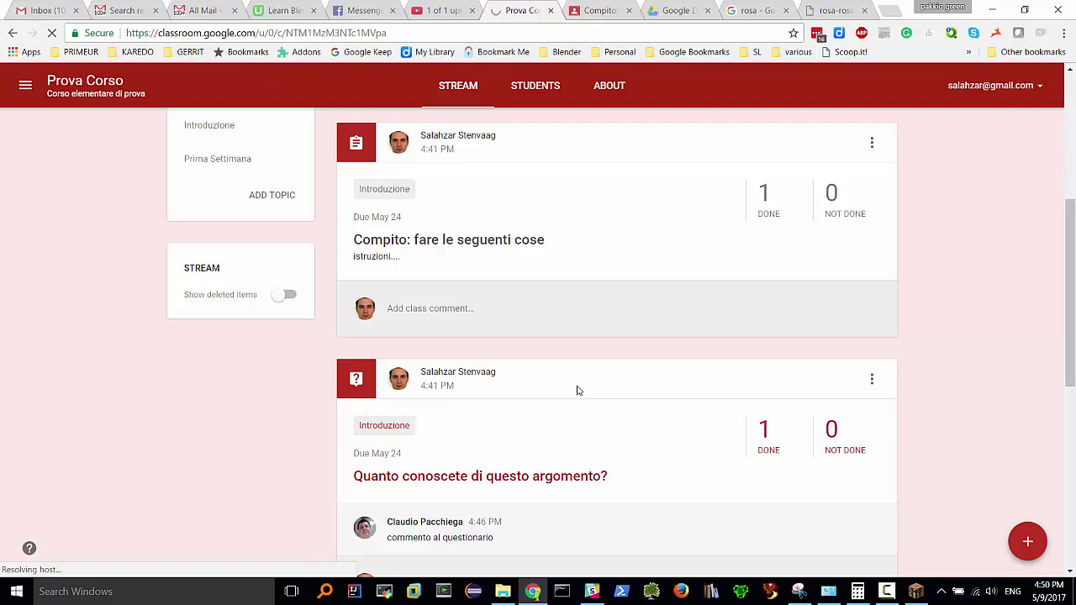
scroll(557, 384, up, 2)
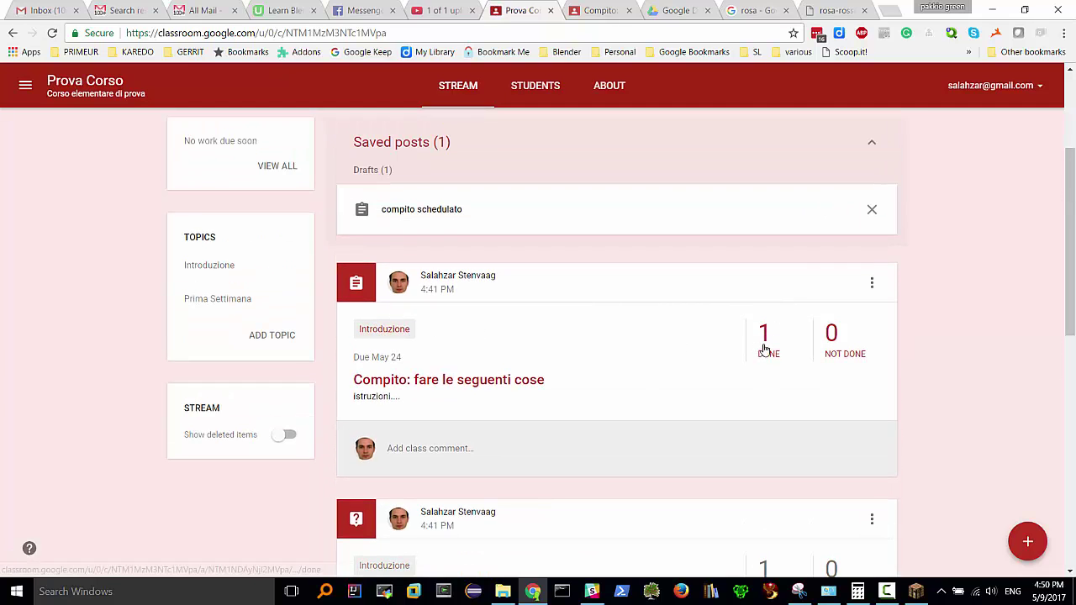
- Review the submitted work, grade export options and instructions of "Compito: fare le seguenti cose", and return to the class stream
click(763, 347)
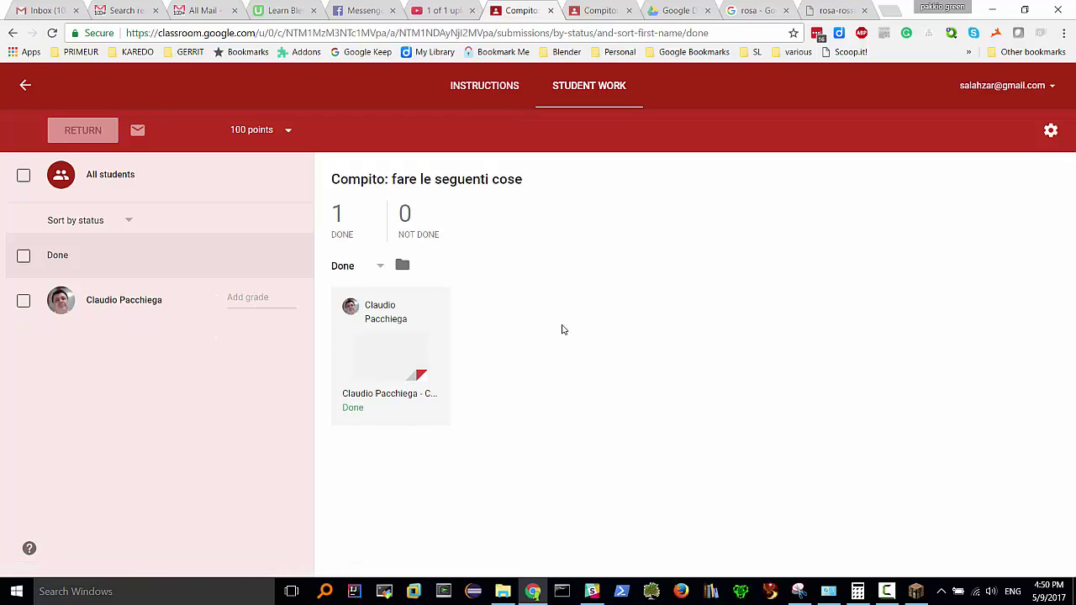
click(1050, 132)
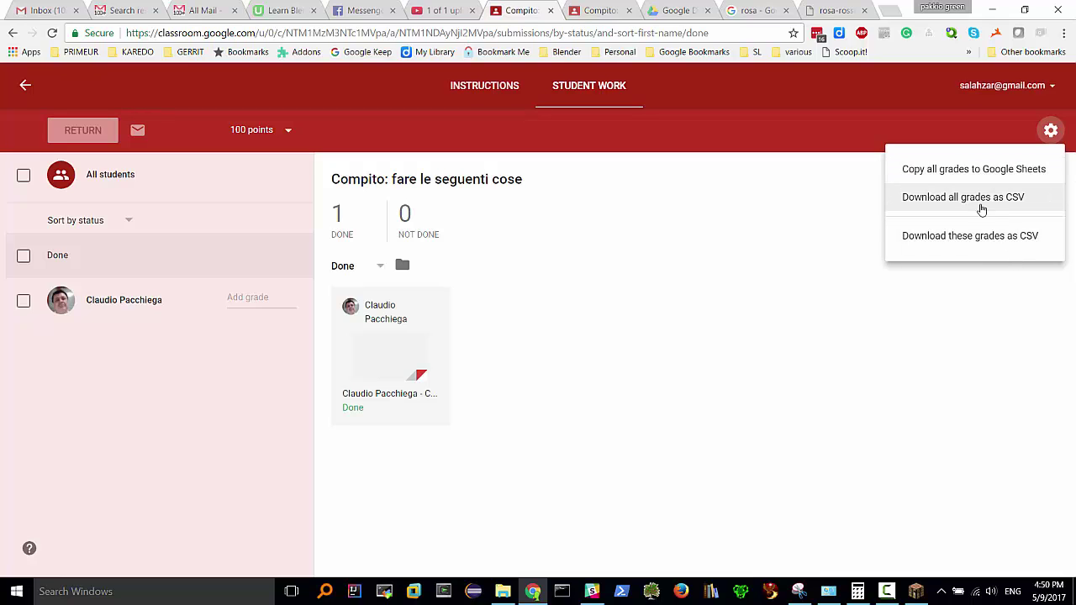
click(689, 203)
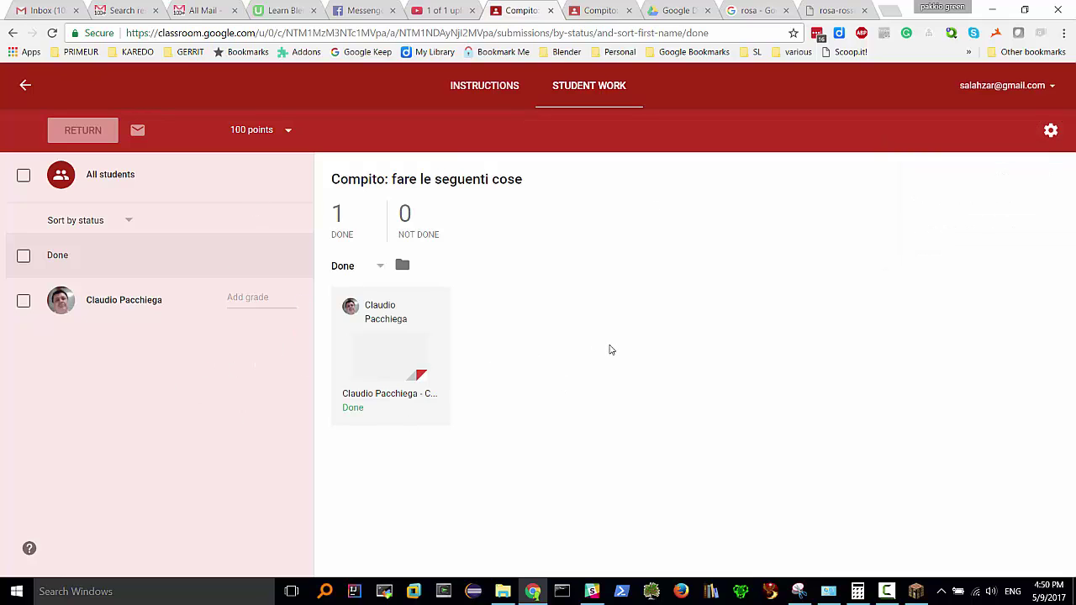
click(469, 87)
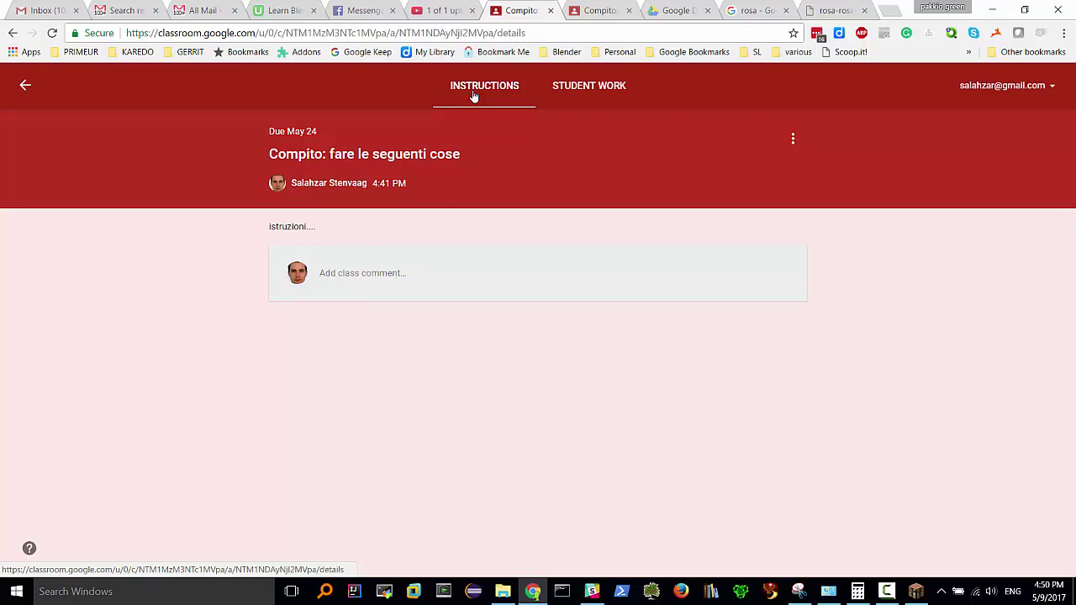
click(28, 86)
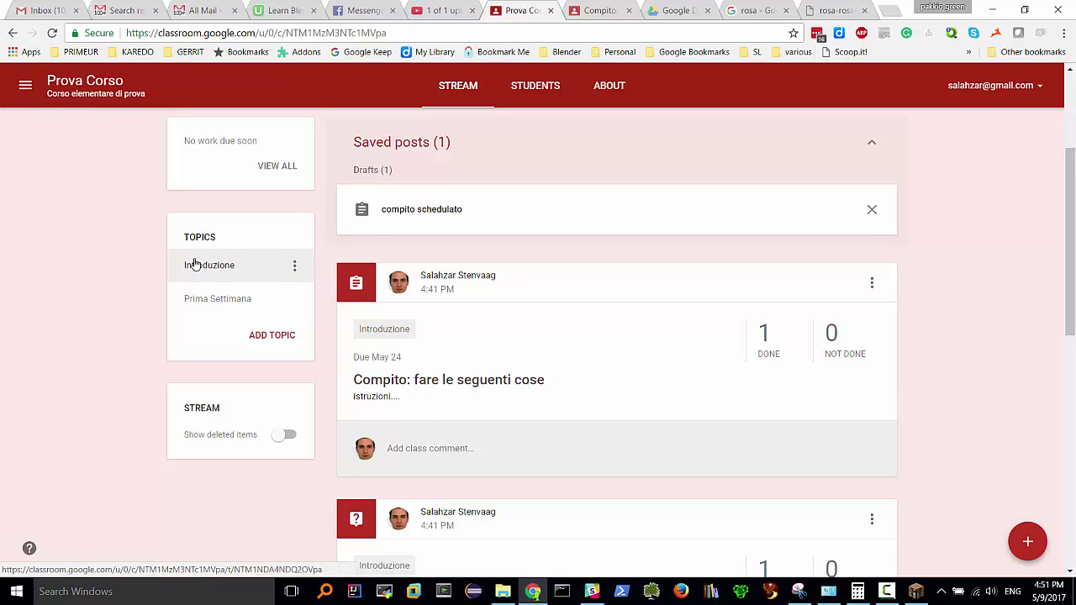
- Filter the class stream to the topic "Introduzione" and look through its assignment, question and announcement posts
click(194, 265)
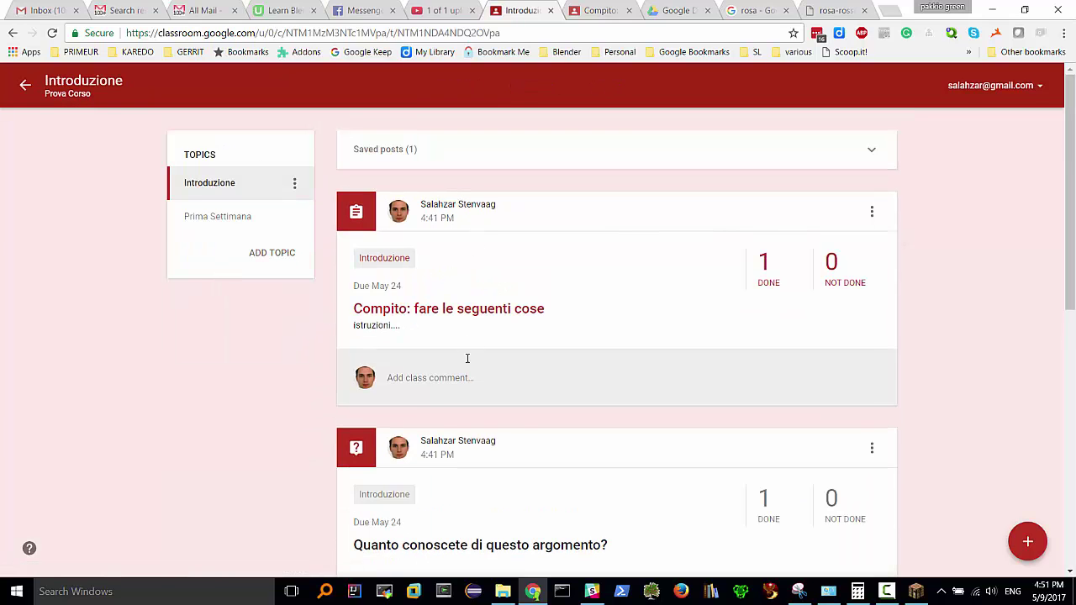
scroll(579, 351, down, 6)
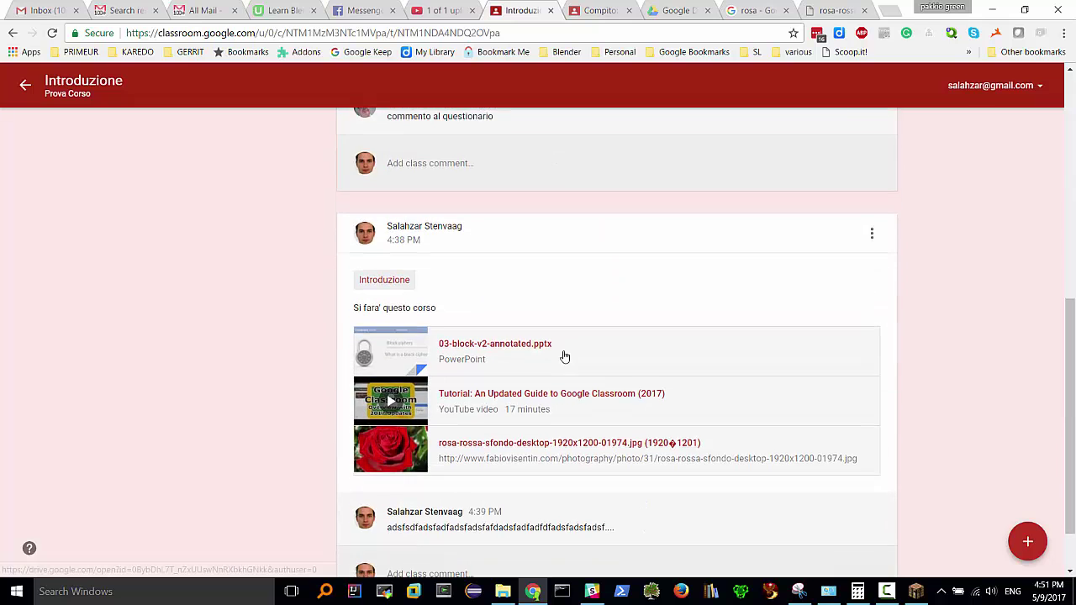
scroll(564, 355, up, 4)
scroll(566, 355, down, 3)
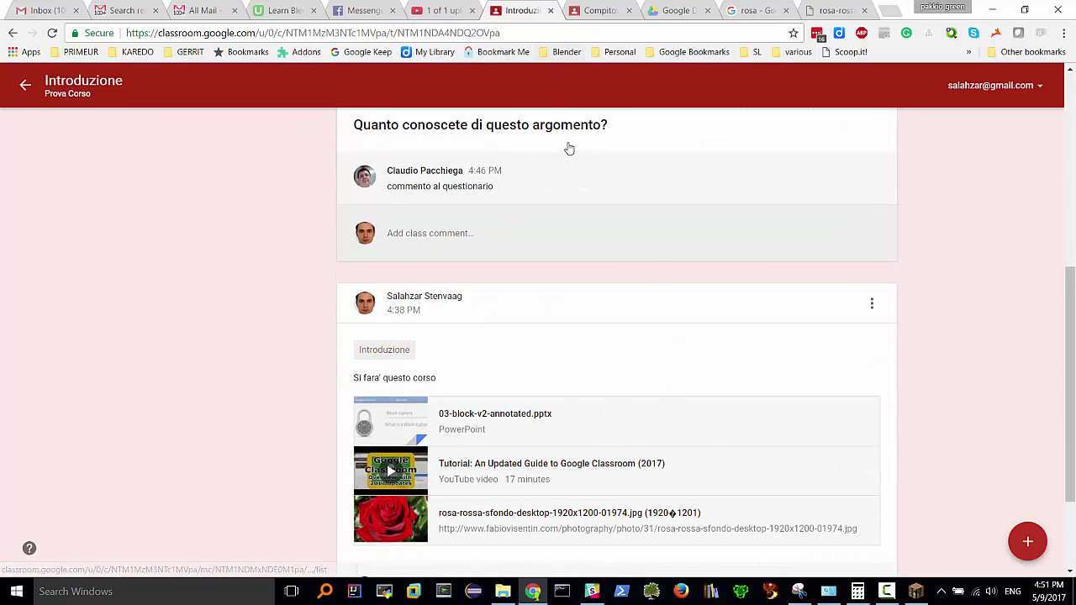
drag(1066, 303, 992, 356)
scroll(631, 380, up, 3)
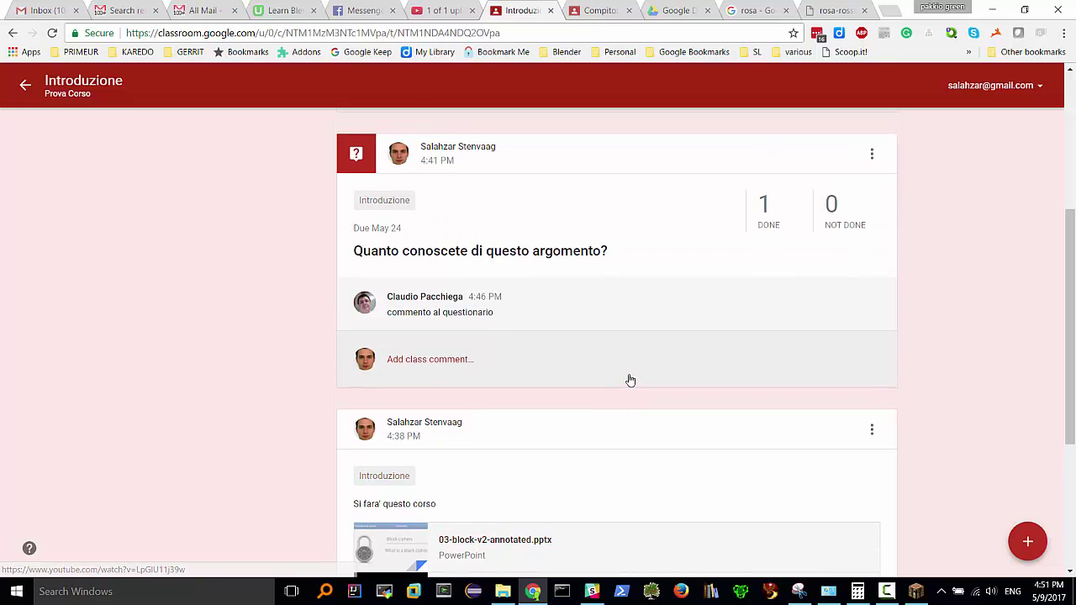
scroll(555, 286, up, 4)
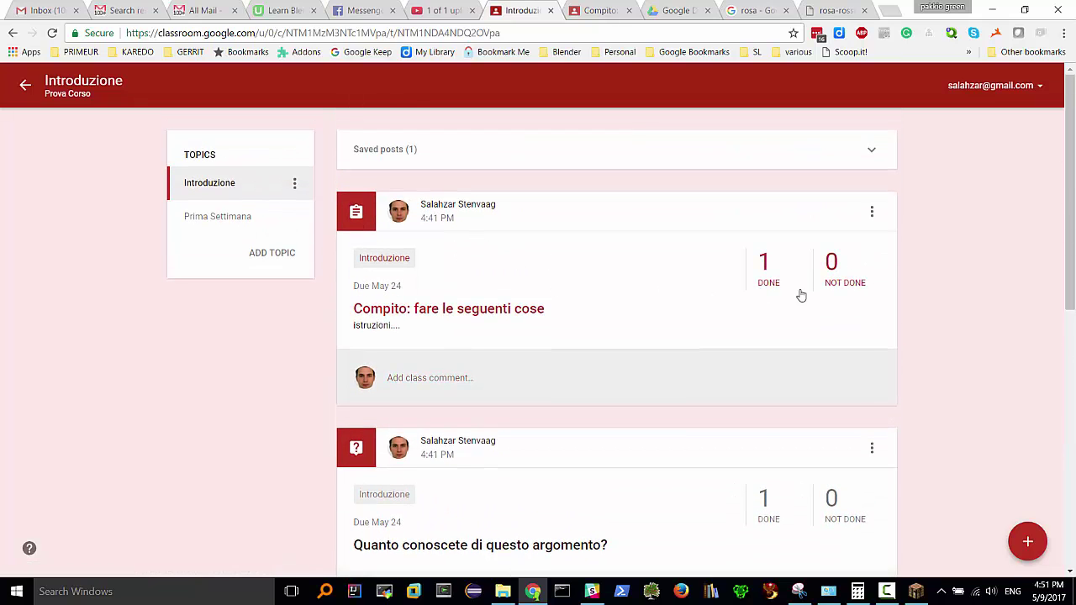
double_click(547, 237)
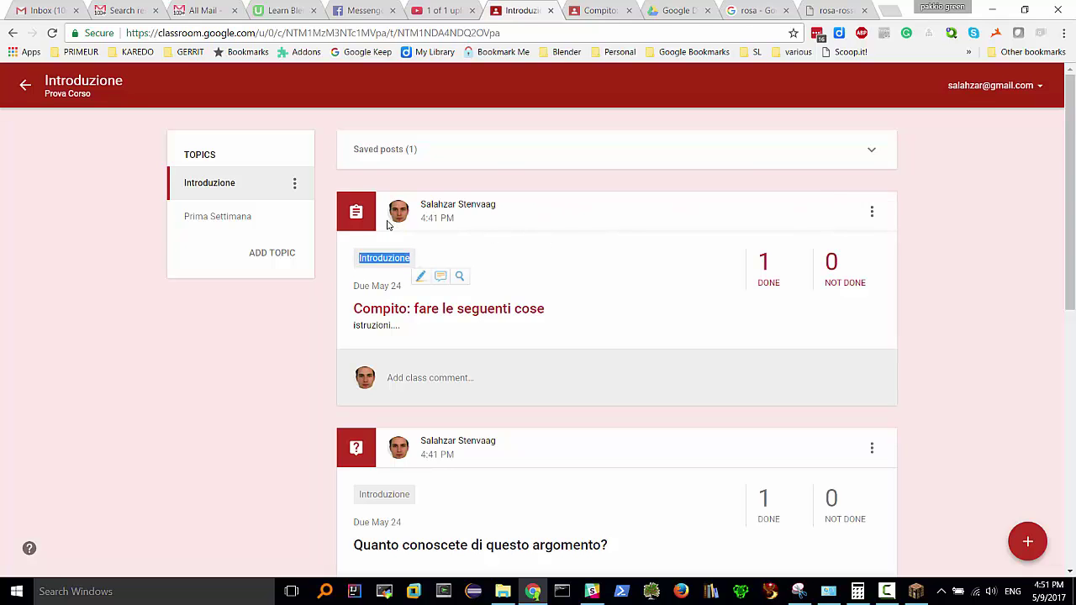
drag(388, 224, 411, 231)
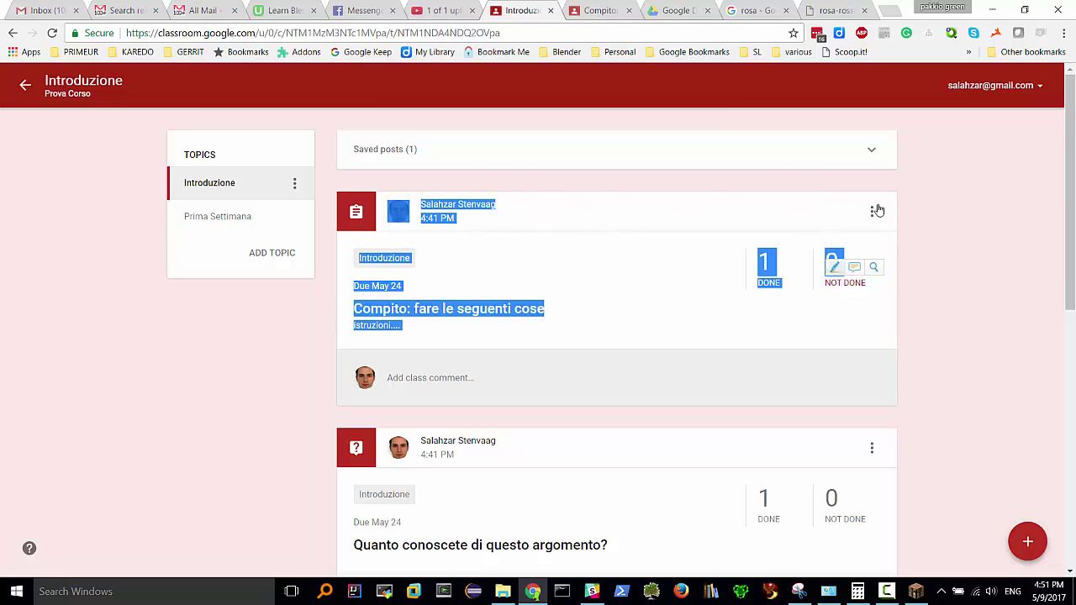
click(1039, 197)
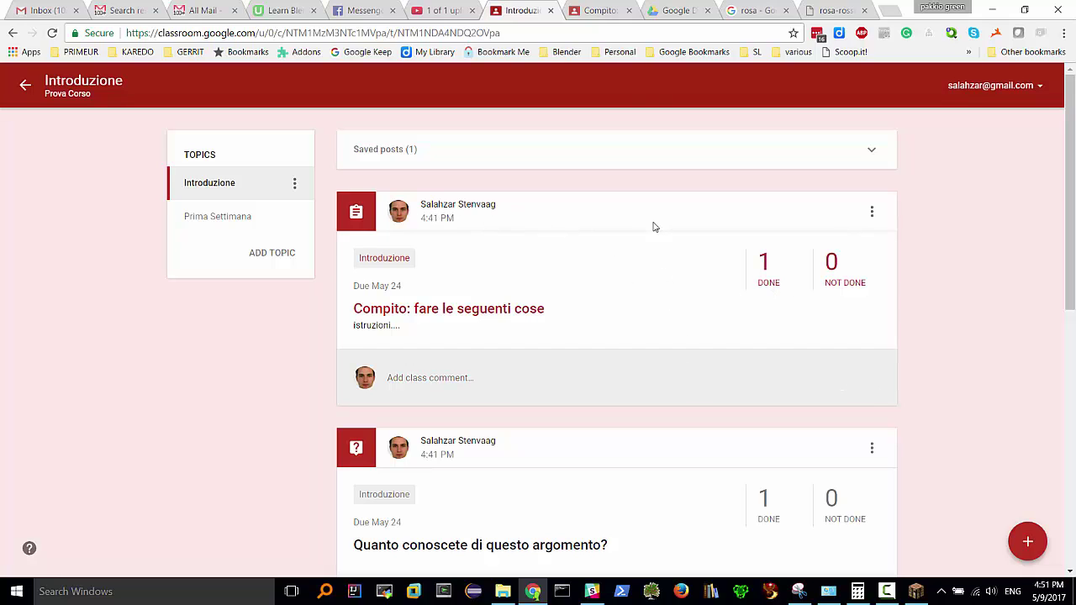
- Check the assignment post's options and move the question "Quanto conoscete di questo argomento?" to the top of the Introduzione topic
click(872, 214)
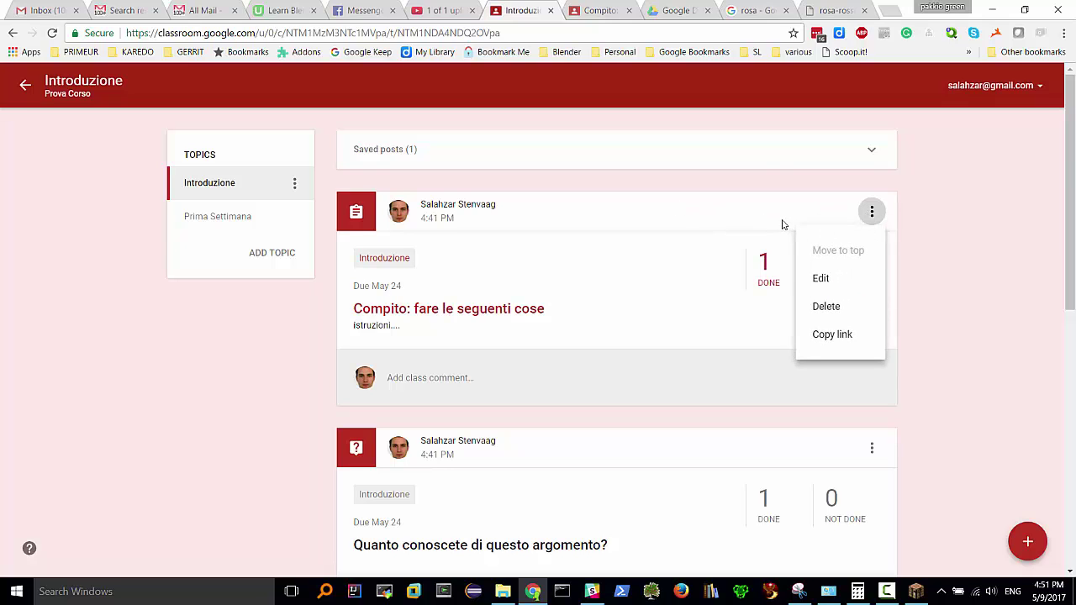
scroll(756, 295, down, 1)
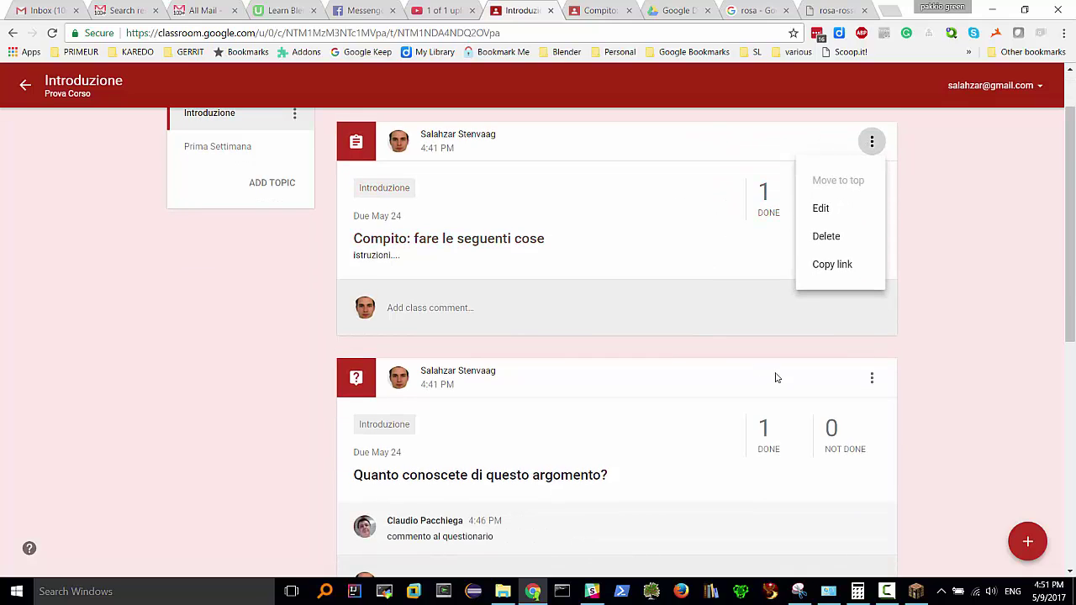
click(873, 382)
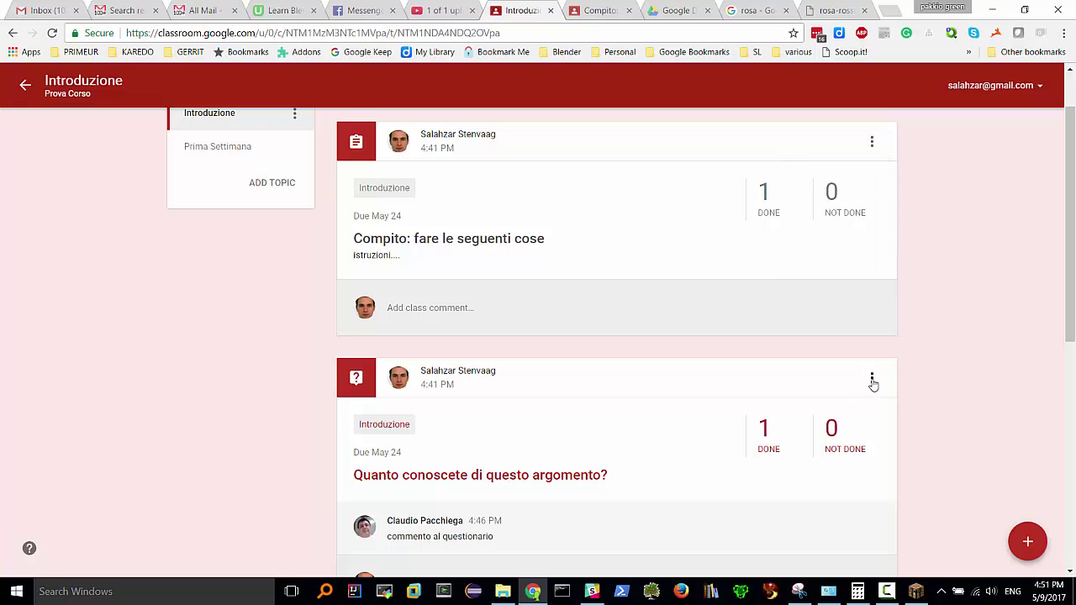
click(871, 380)
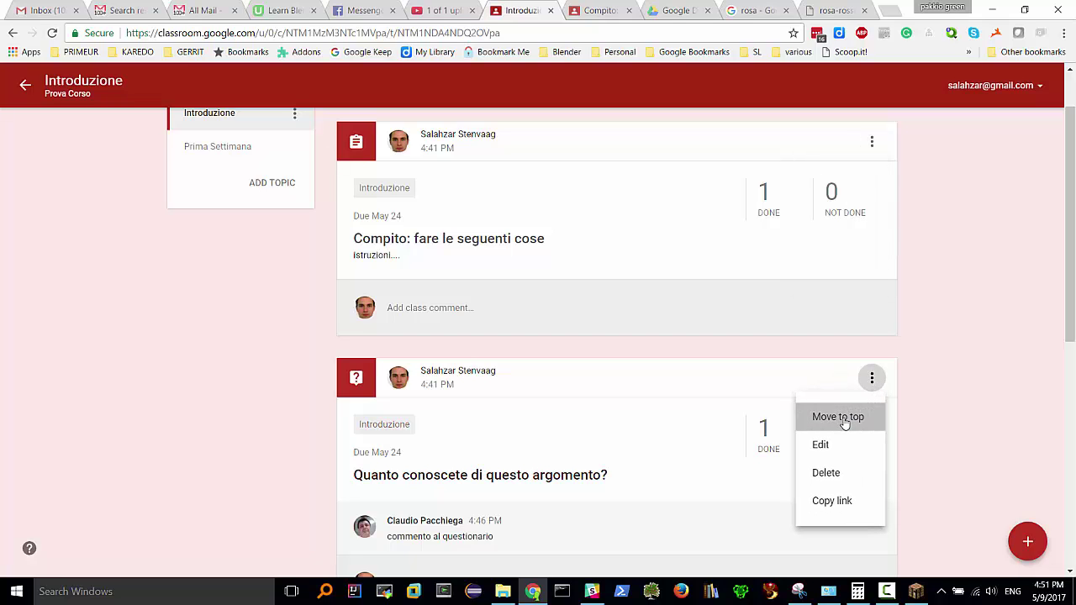
click(842, 417)
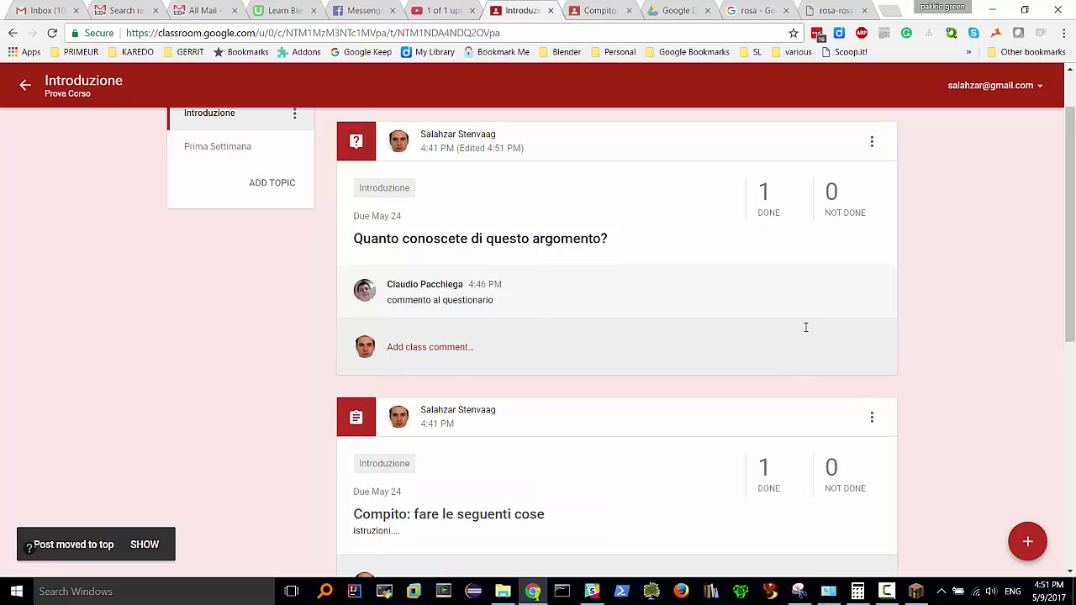
- Move the announcement "Si fara' questo corso" to the top of the Introduzione topic and check the new post order
scroll(805, 327, down, 4)
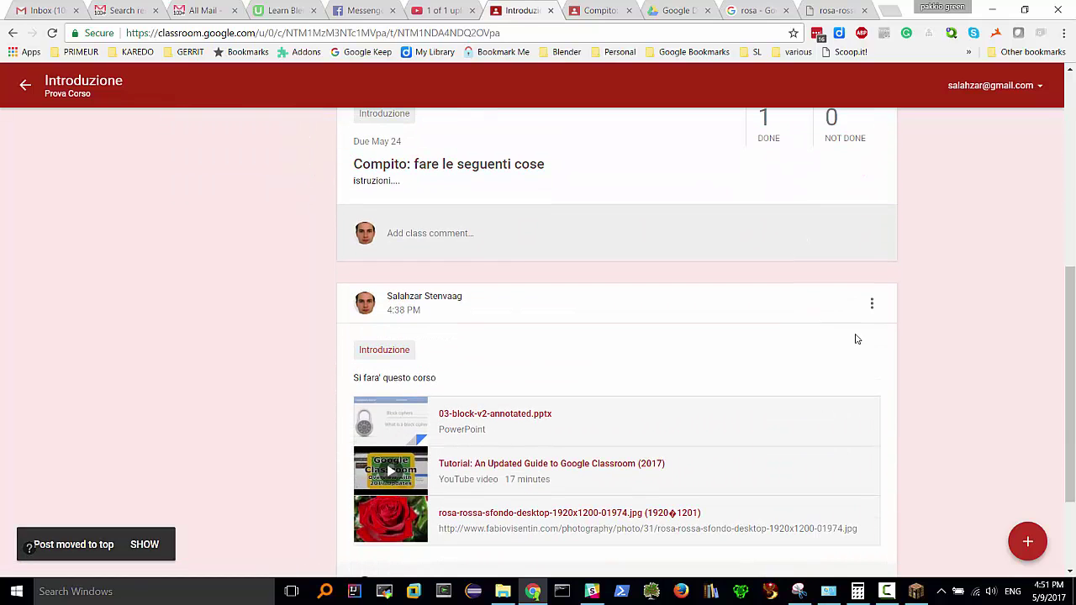
click(870, 305)
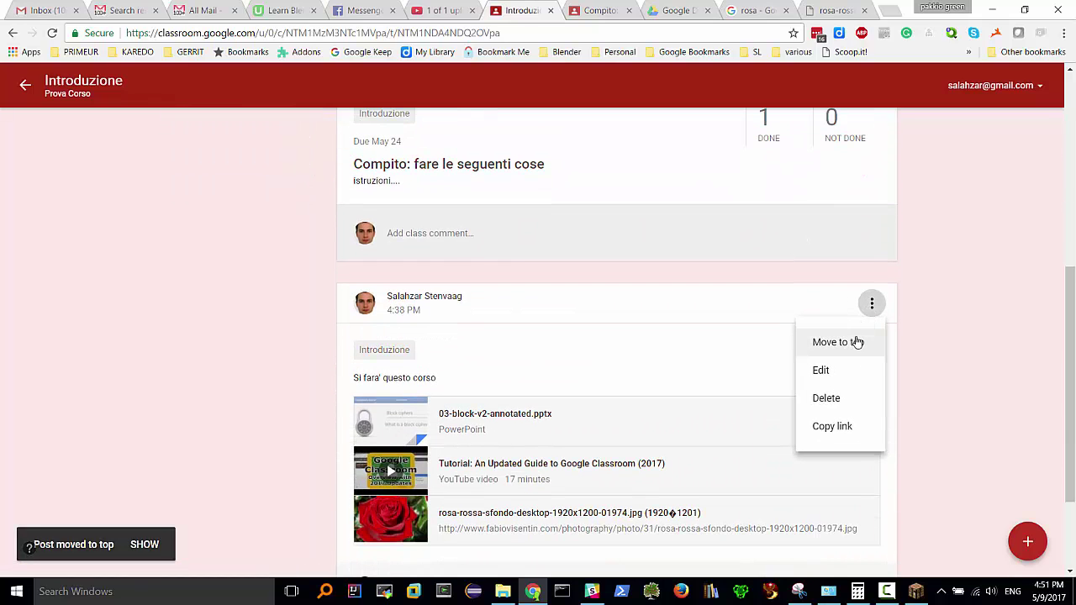
click(856, 342)
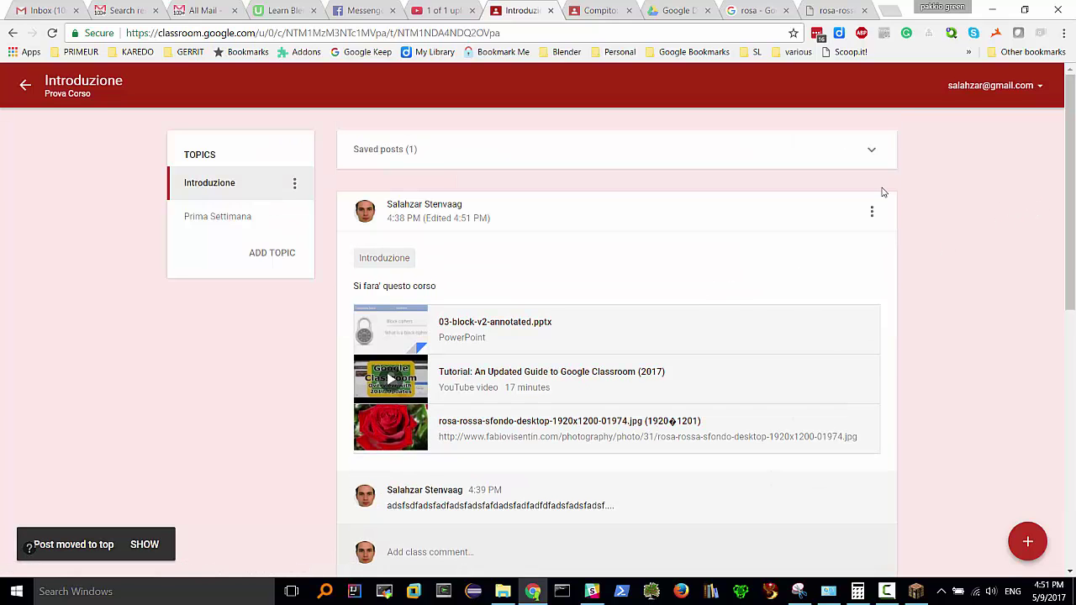
scroll(634, 300, down, 7)
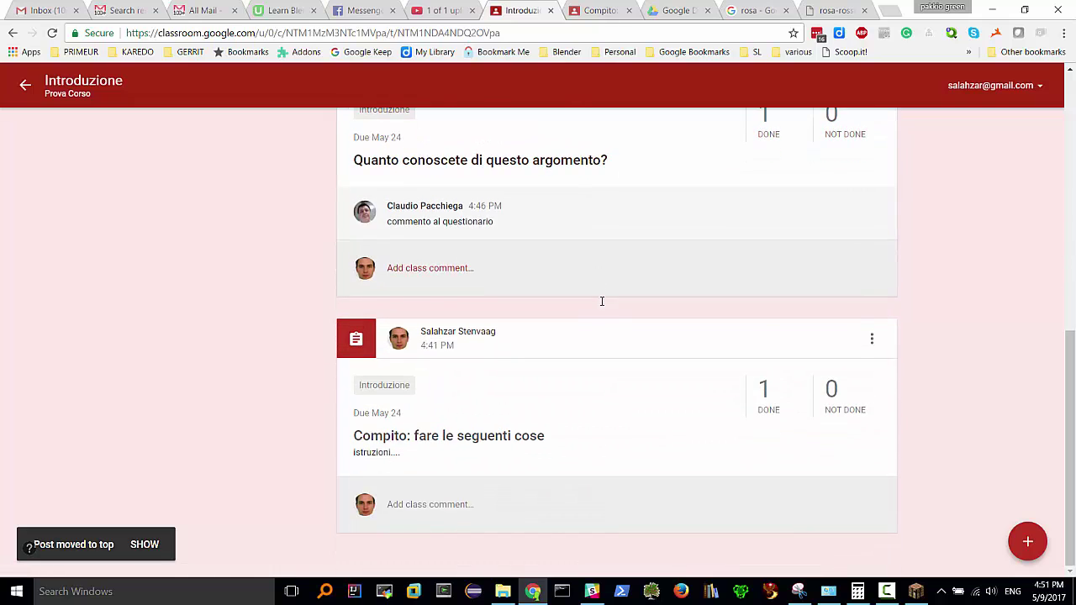
scroll(599, 303, up, 8)
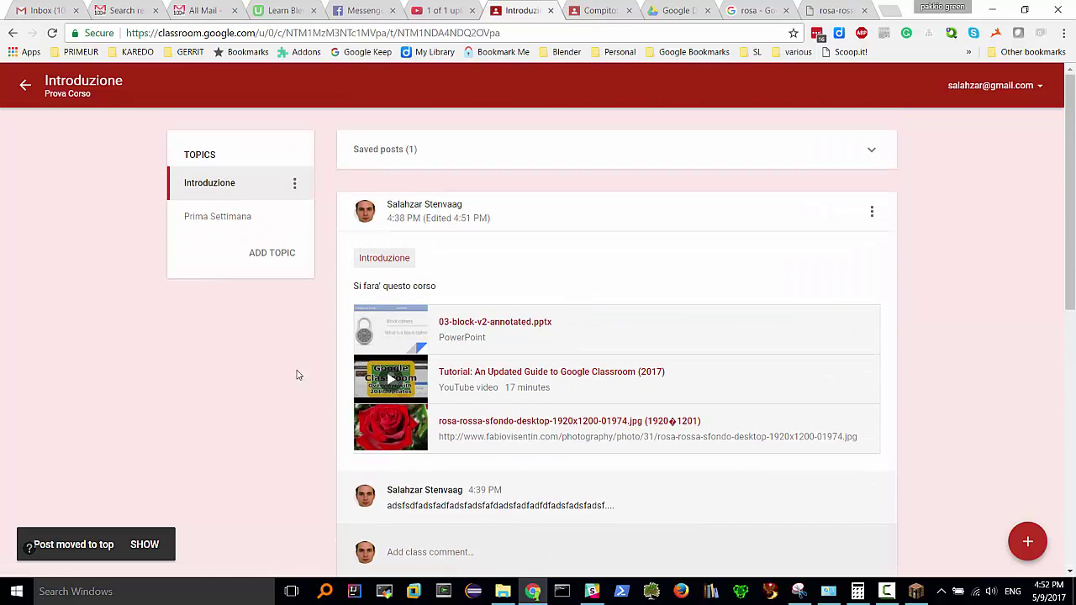
click(145, 544)
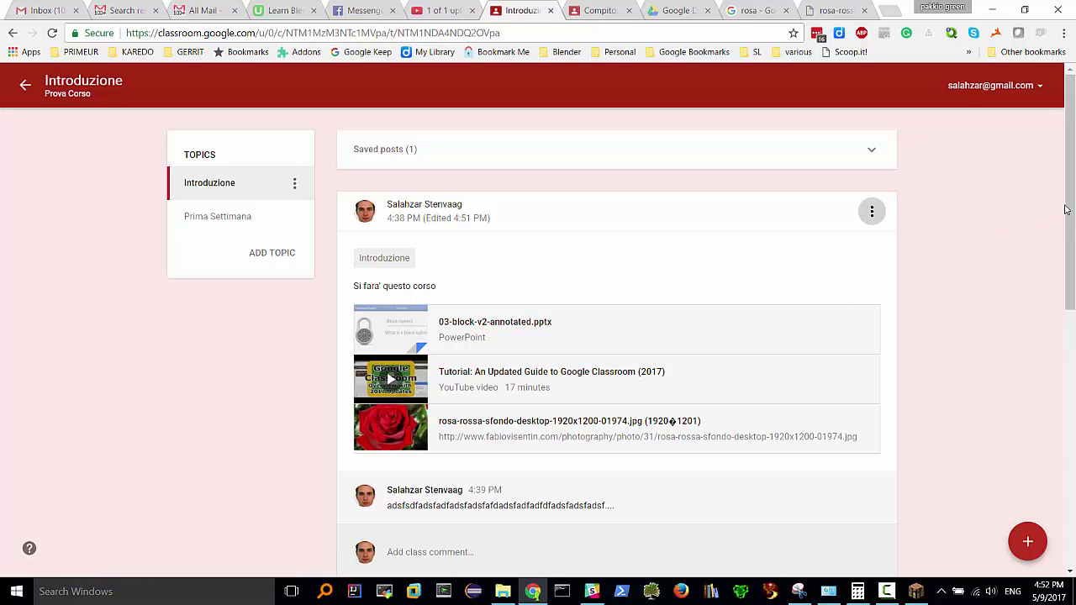
drag(1068, 217, 1057, 191)
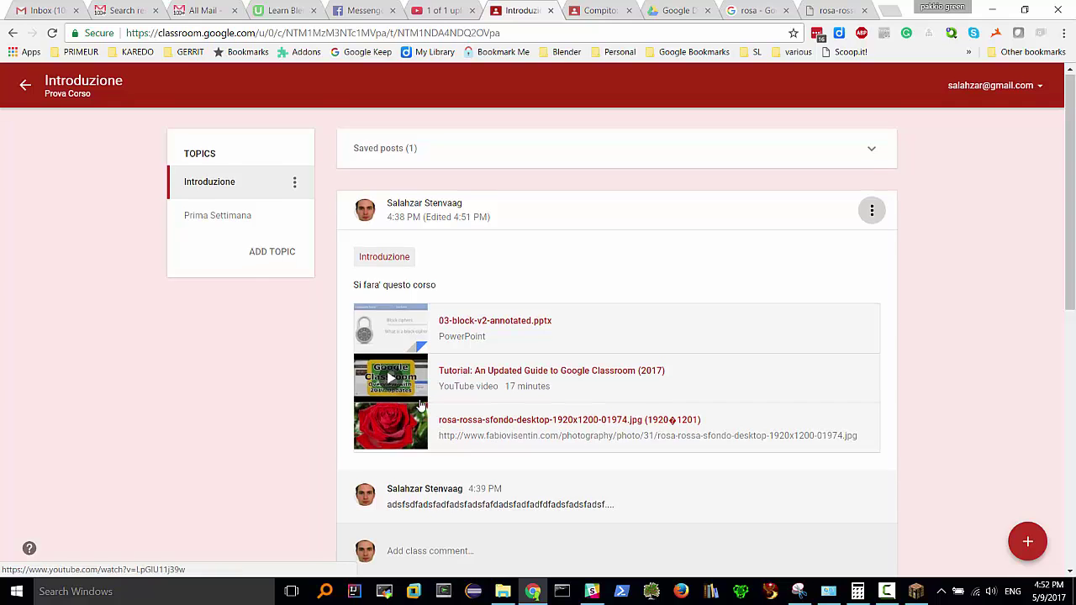
scroll(407, 420, down, 3)
click(407, 393)
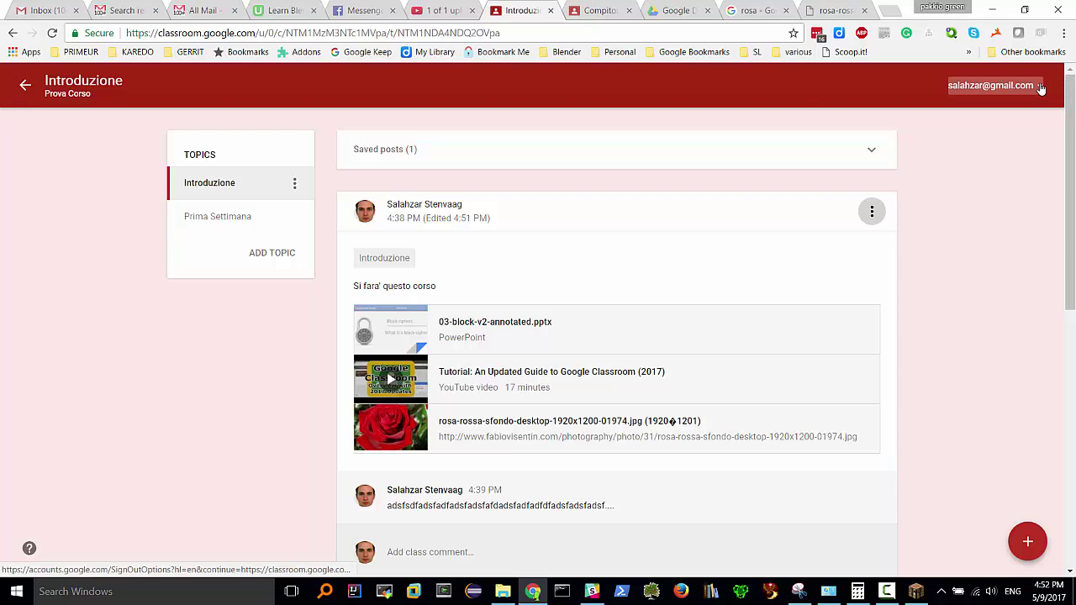
click(1041, 89)
click(289, 313)
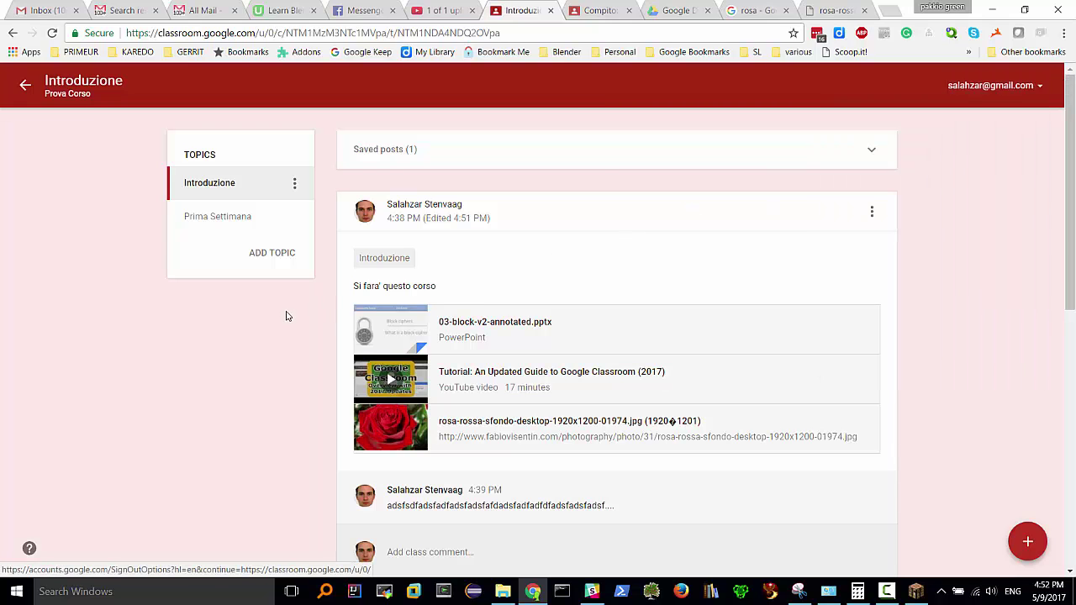